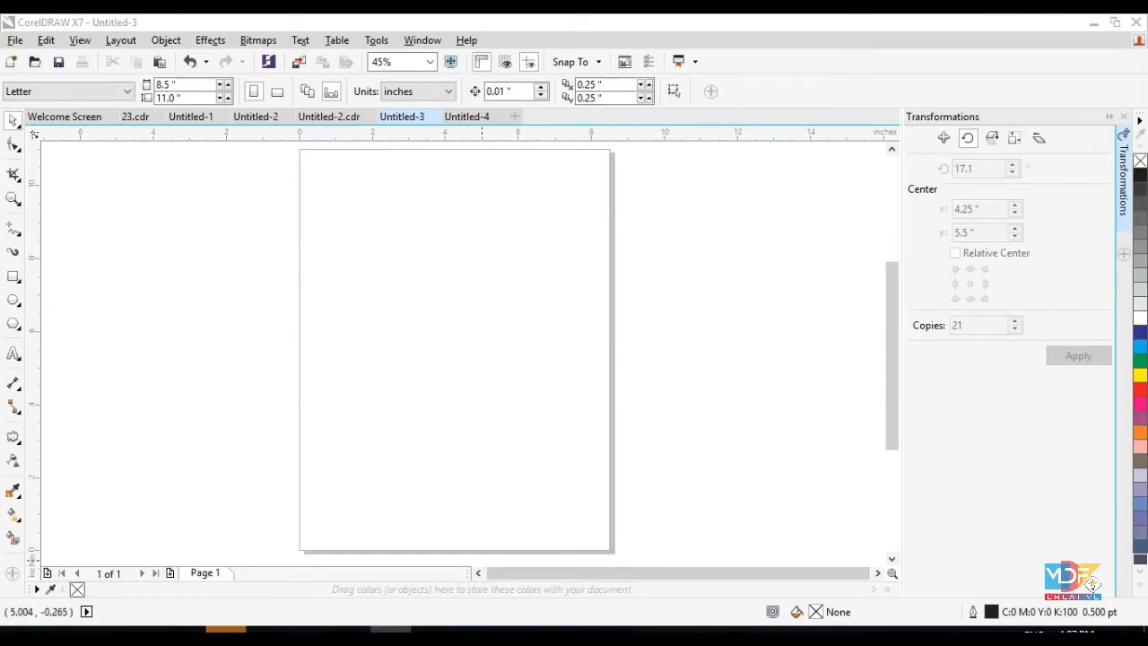
Draw a circle about 1.57 inches in diameter and center it on the page.
click(14, 301)
drag(397, 266, 456, 313)
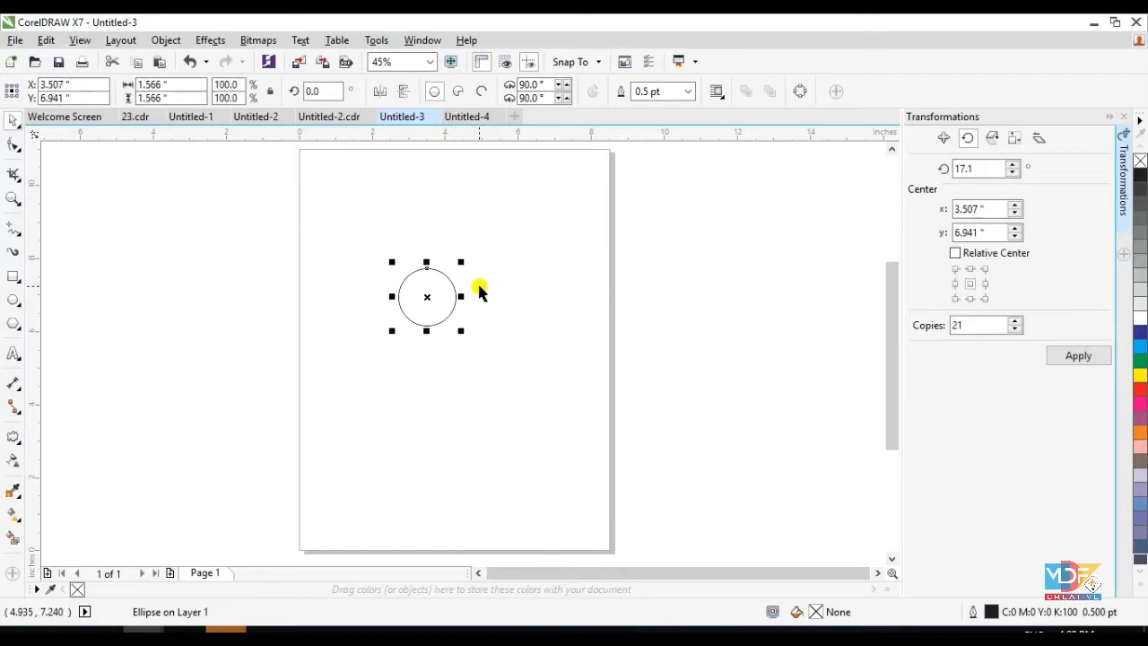
key(p)
click(524, 328)
Scale the circle down around its center to about 0.975 inches in diameter.
key(F2)
drag(219, 230, 684, 470)
click(493, 313)
drag(523, 294, 505, 315)
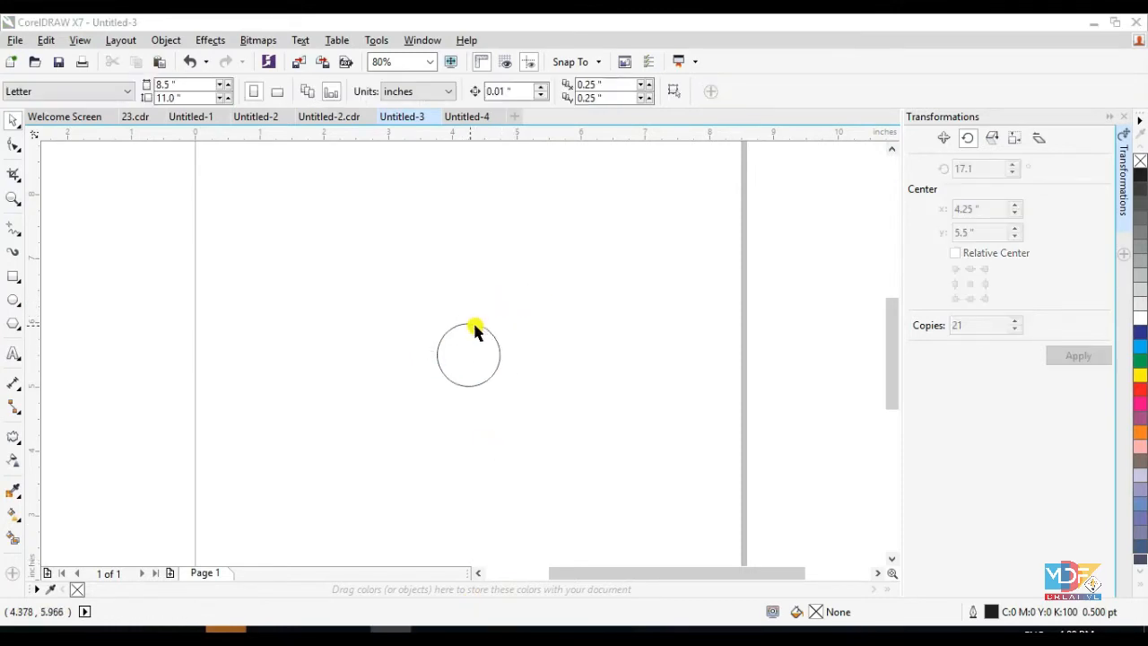
Make a concentric copy of the circle scaled down to about 0.16 inches in diameter.
key(z)
drag(404, 307, 551, 421)
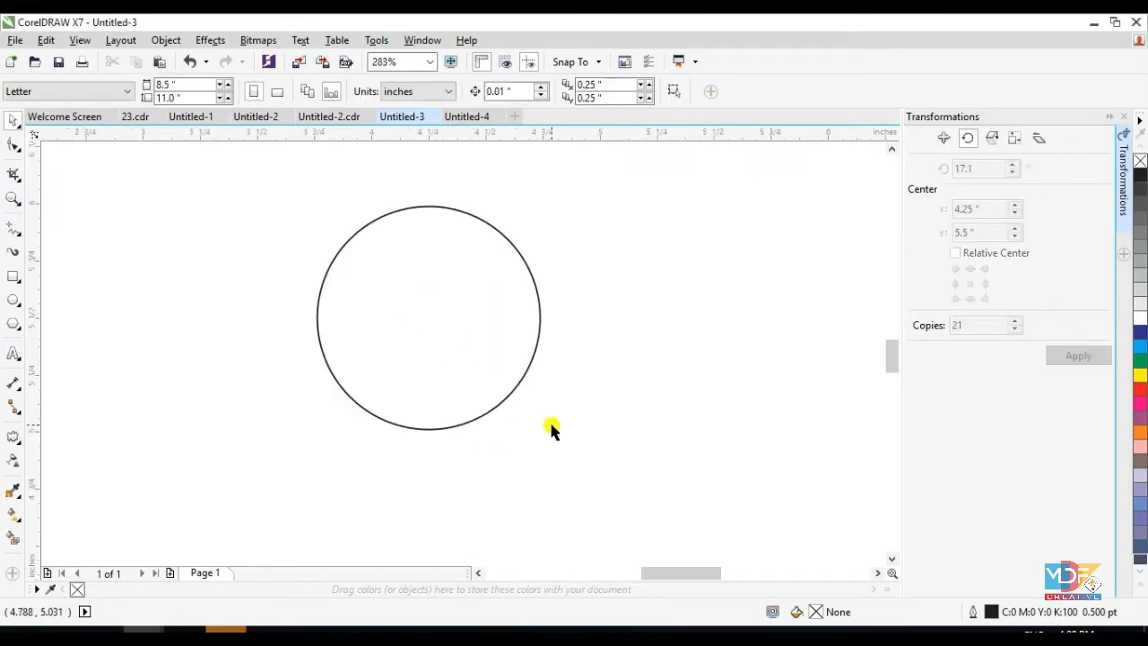
click(467, 212)
drag(544, 198, 457, 252)
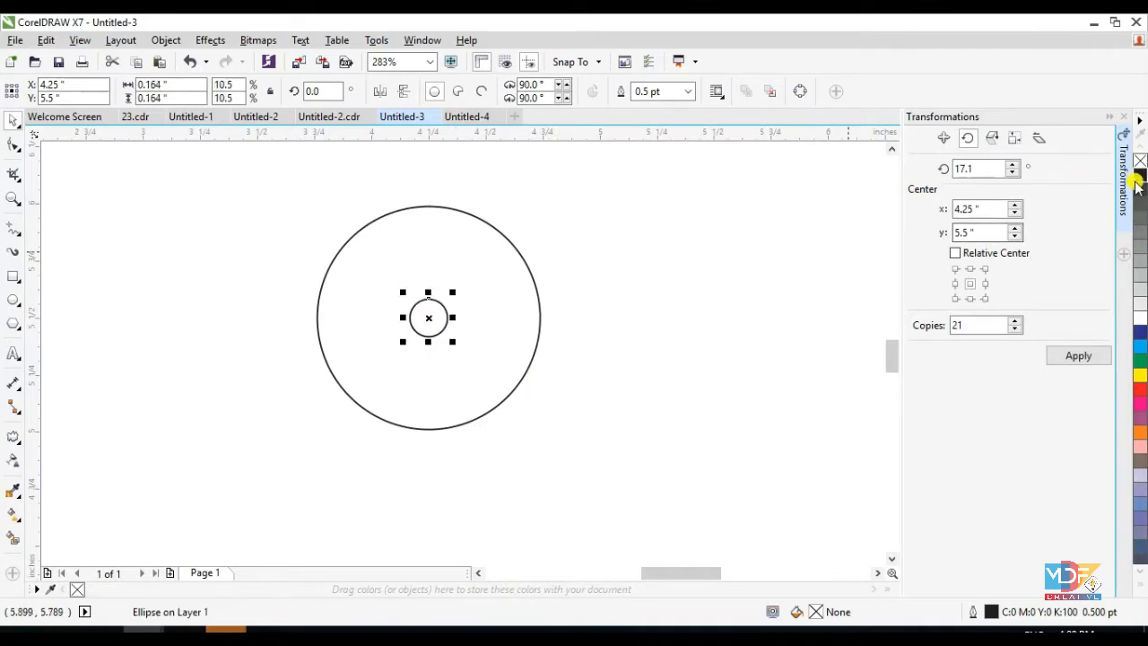
Set the small inner circle's outline to 2 pt, placed behind the fill and scaling with the object.
double_click(989, 610)
double_click(441, 217)
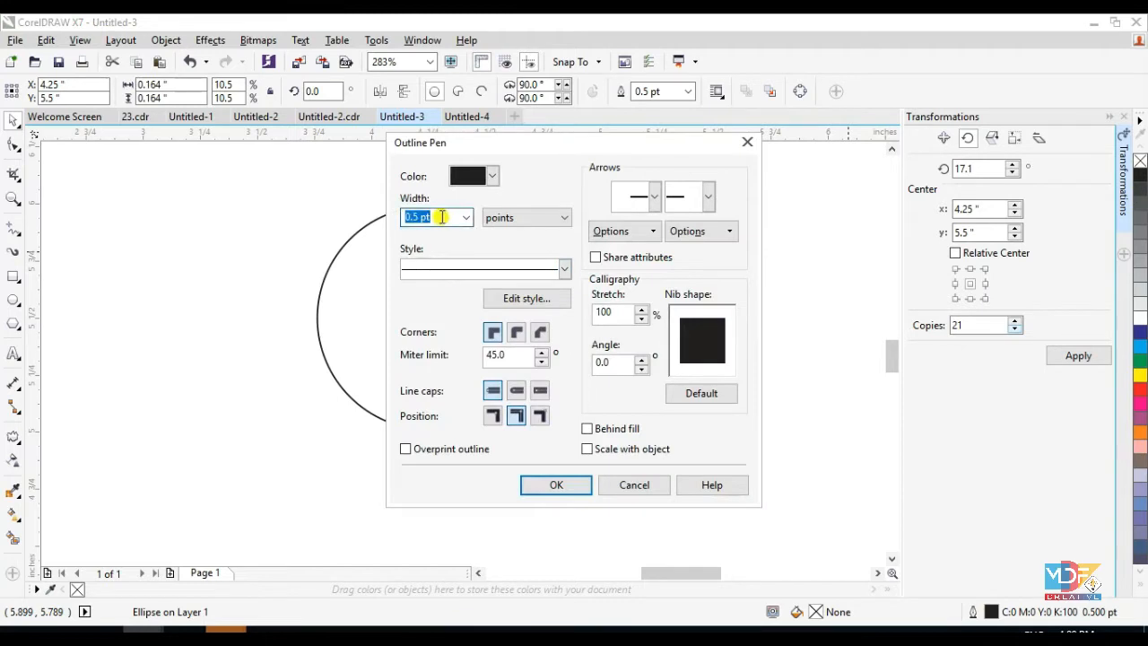
text(2)
key(Tab)
click(601, 431)
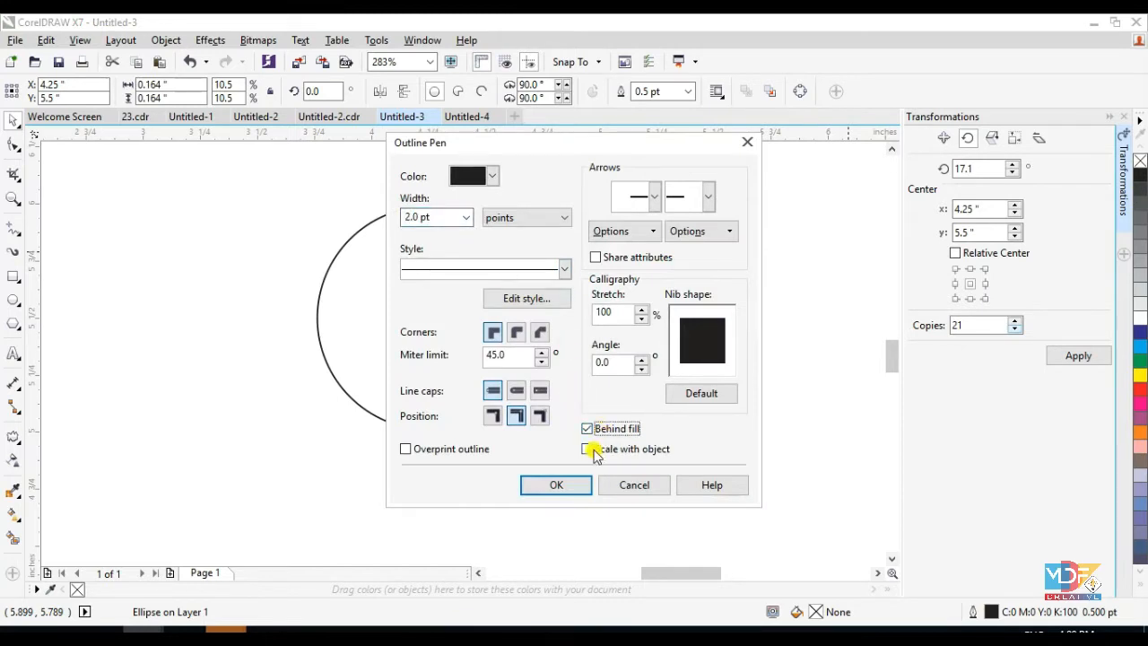
click(592, 448)
click(556, 484)
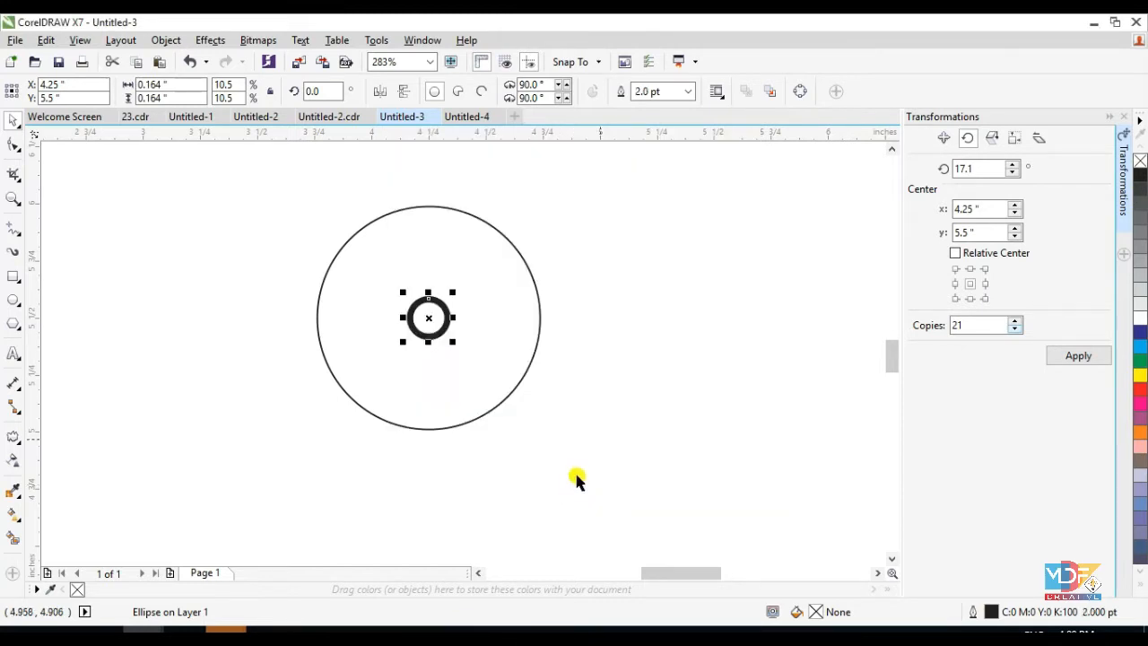
Copy the outer circle concentrically at about 0.63 inches in diameter and combine both circles into one ring.
click(491, 231)
drag(545, 199, 510, 220)
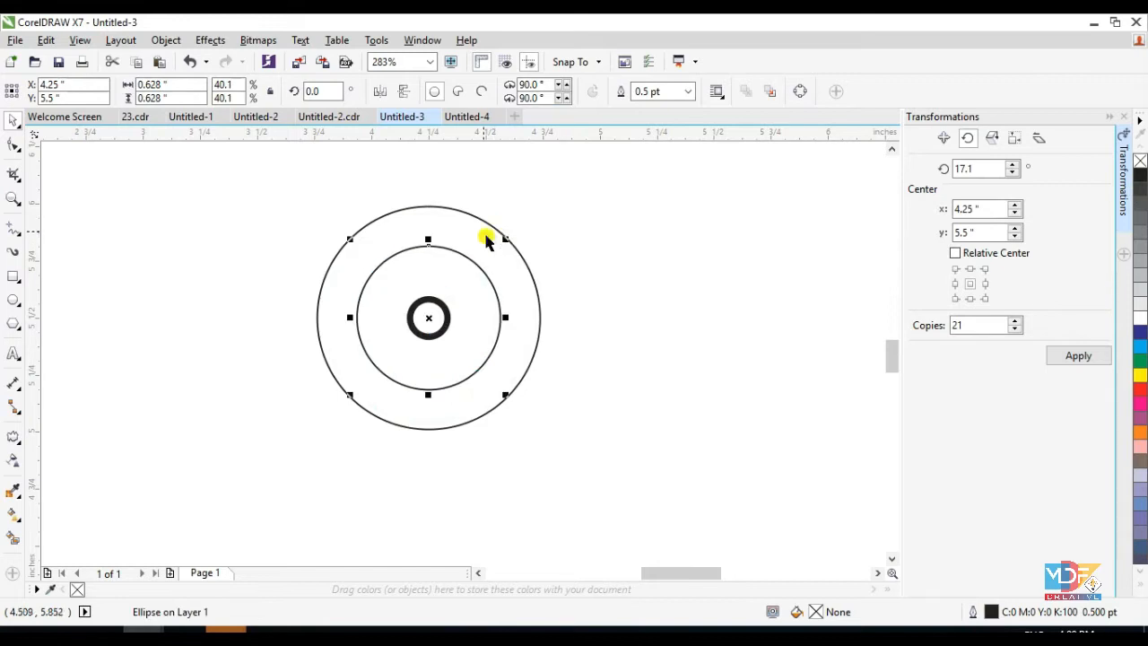
shift+click(483, 219)
key(ctrl+l)
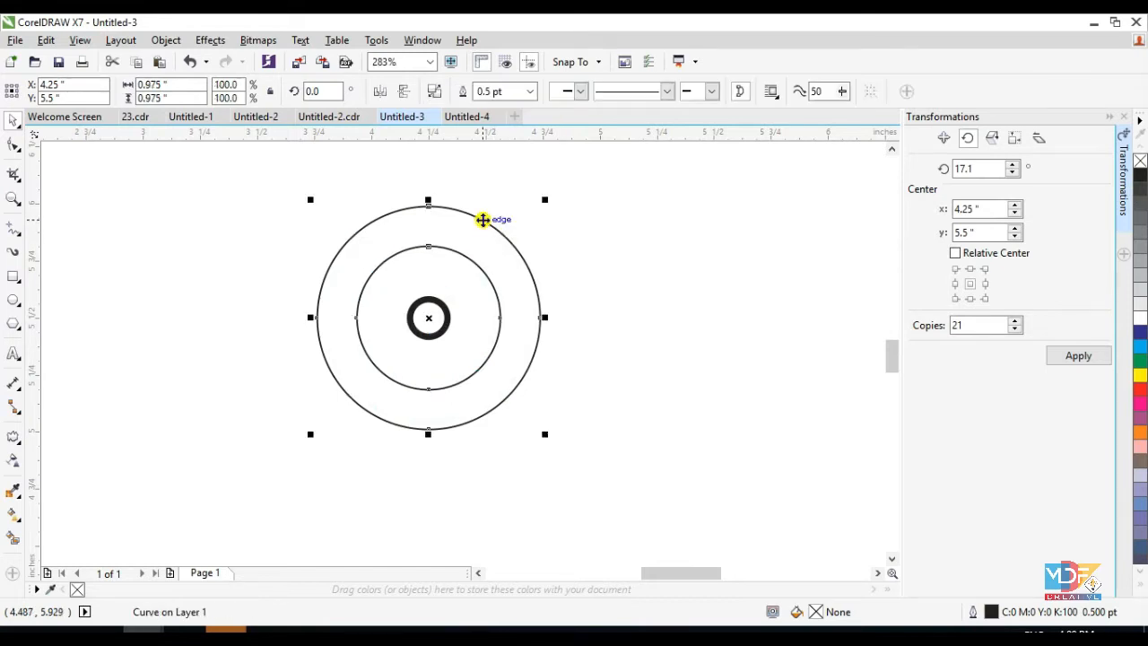
Draw a straight vertical line about 1.13 inches long through the center of the circles.
click(18, 229)
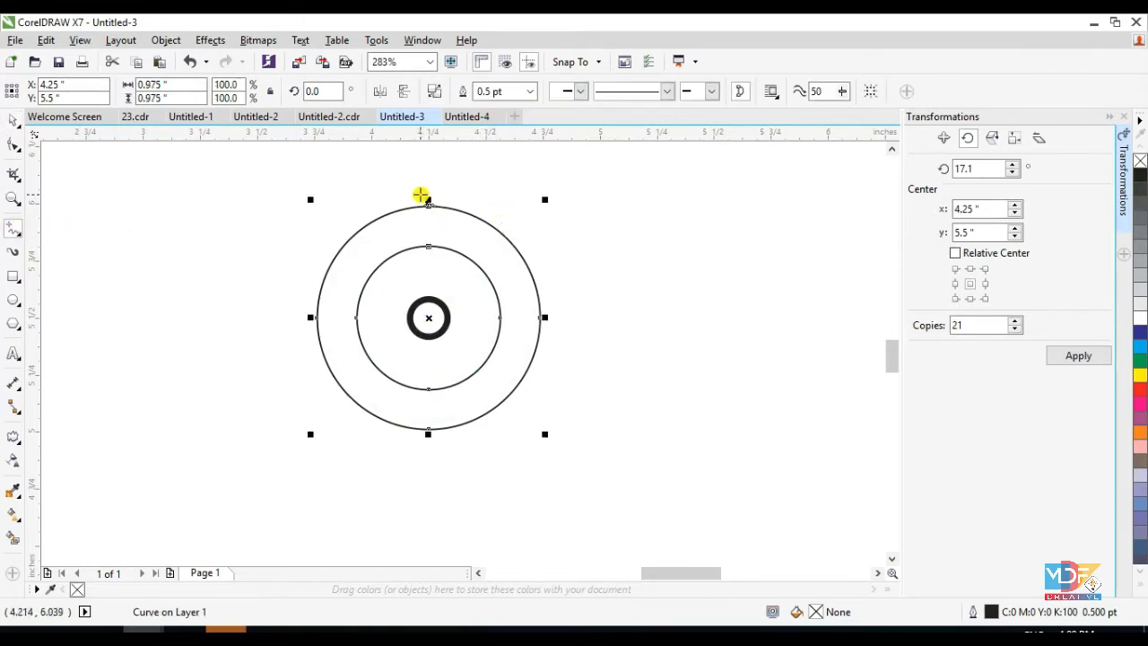
click(430, 185)
ctrl+click(429, 448)
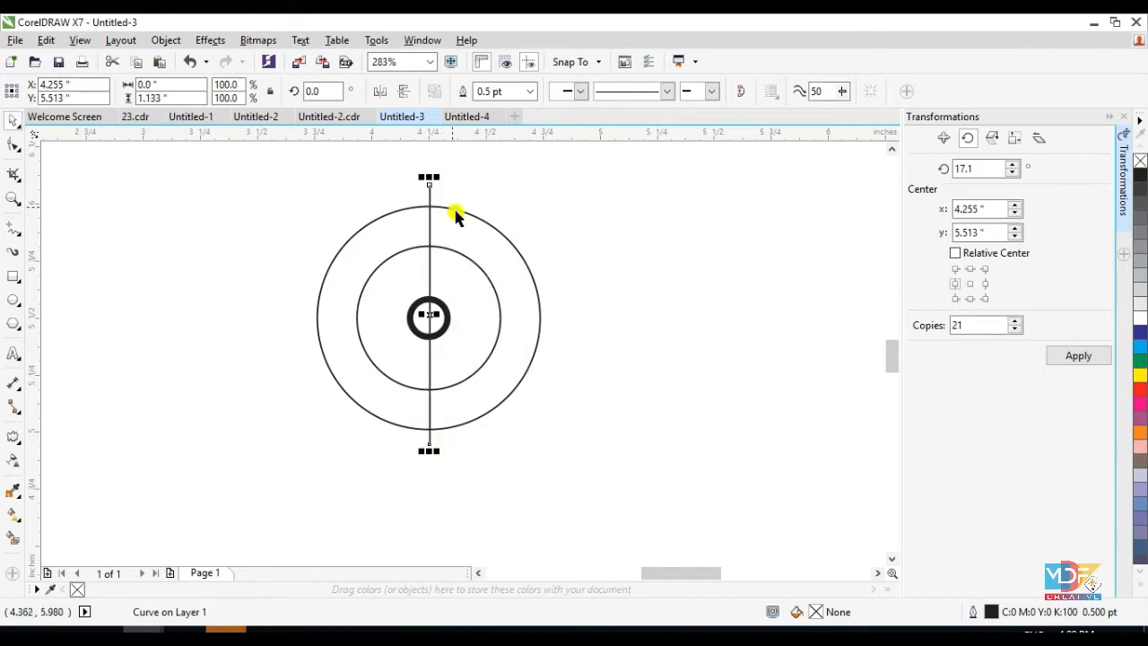
click(430, 189)
drag(438, 177, 463, 183)
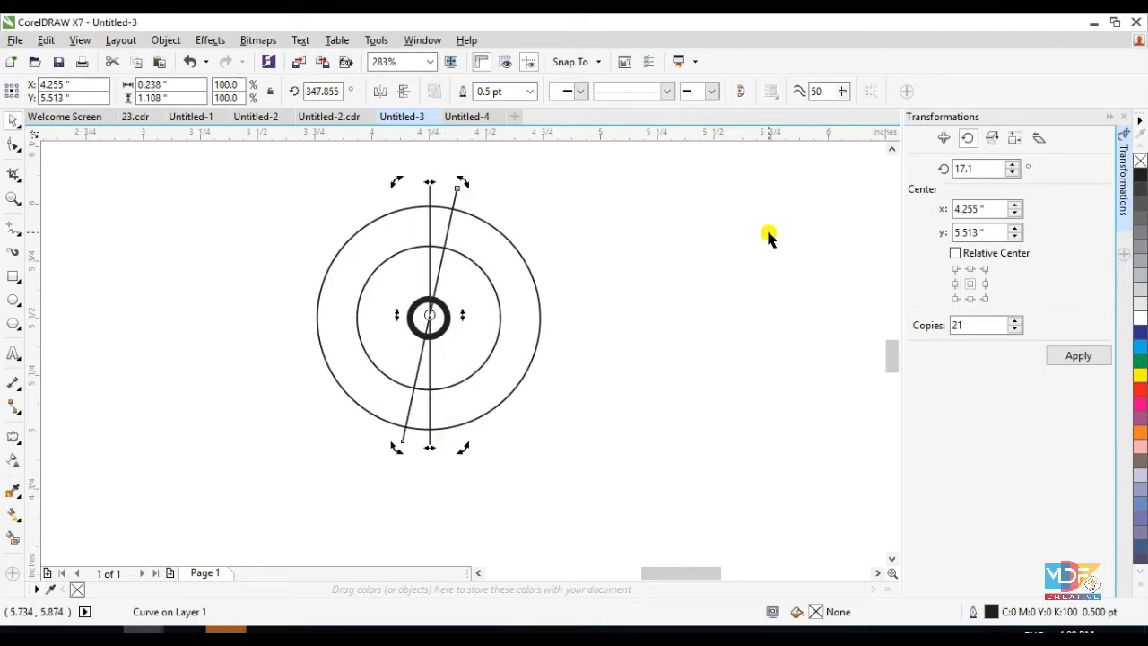
key(ctrl+z)
Create 21 copies of the line rotated in 17.1° increments around its center, and delete the redundant overlapping vertical line.
click(1095, 350)
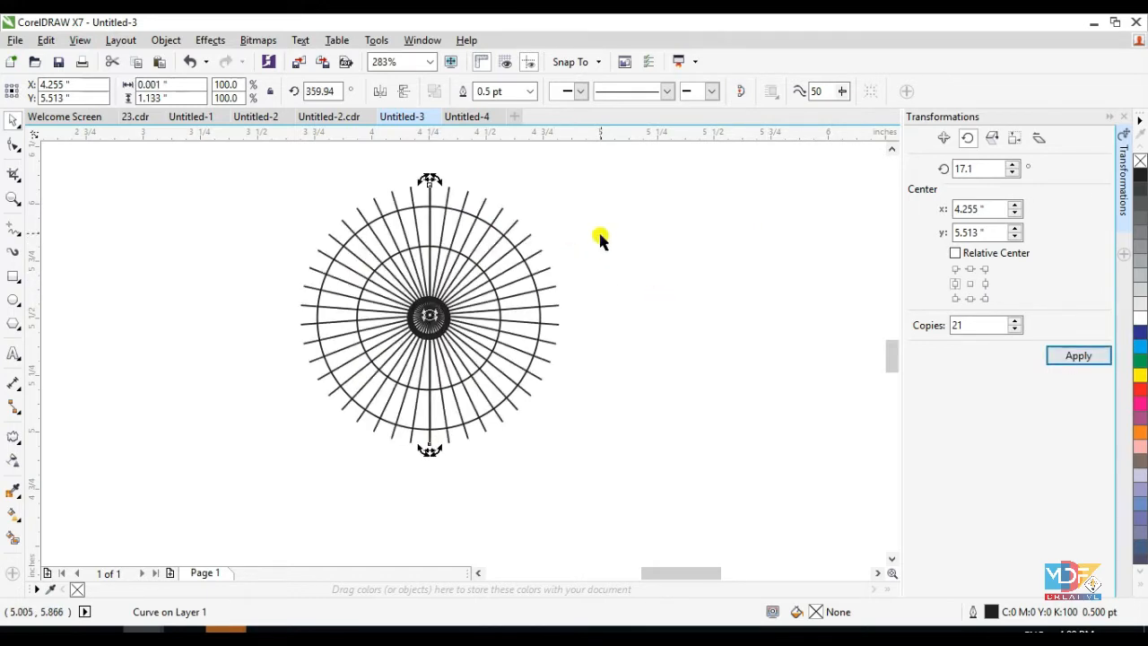
click(542, 209)
click(431, 191)
key(Delete)
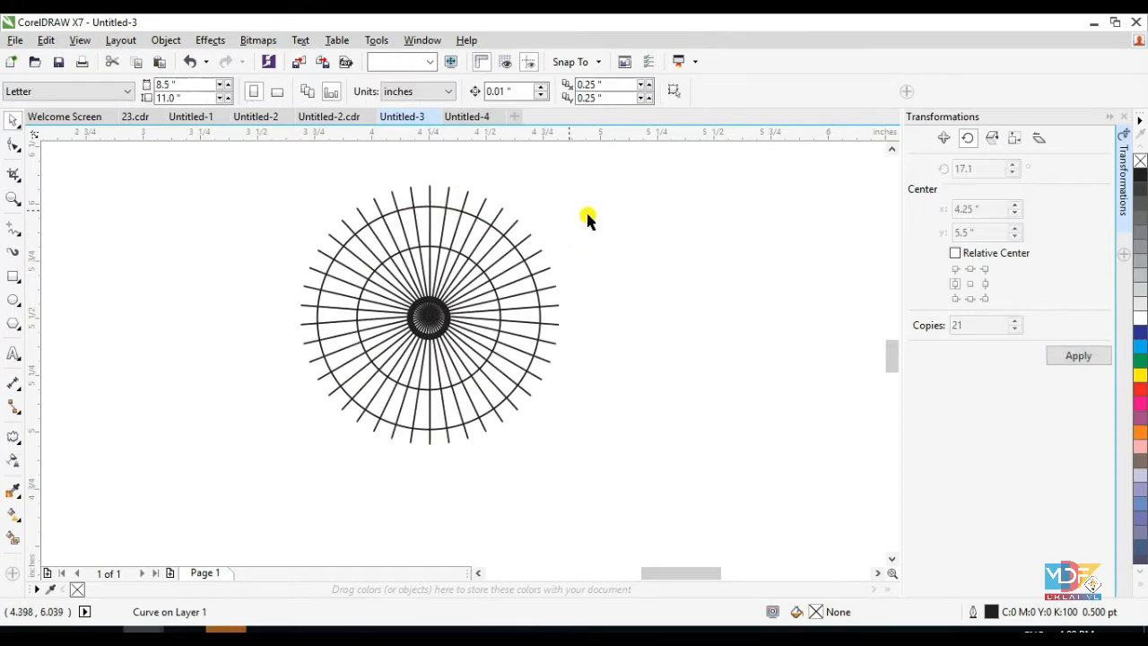
Select all the radial lines without the ring and the small circle, and group them.
drag(599, 150, 257, 451)
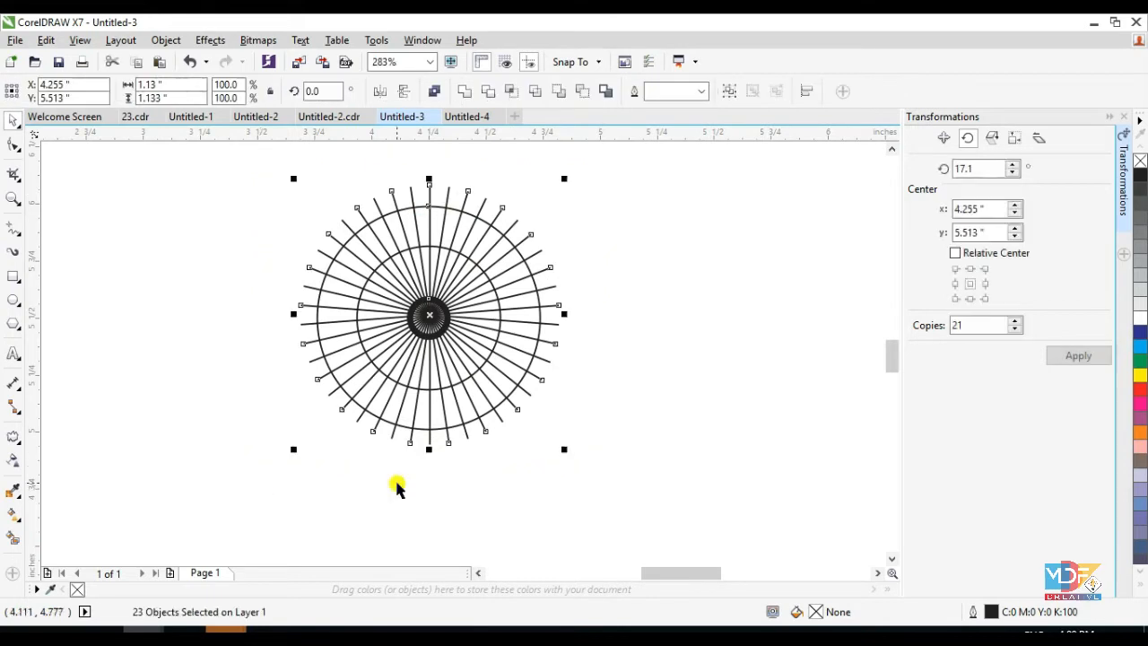
shift+click(430, 299)
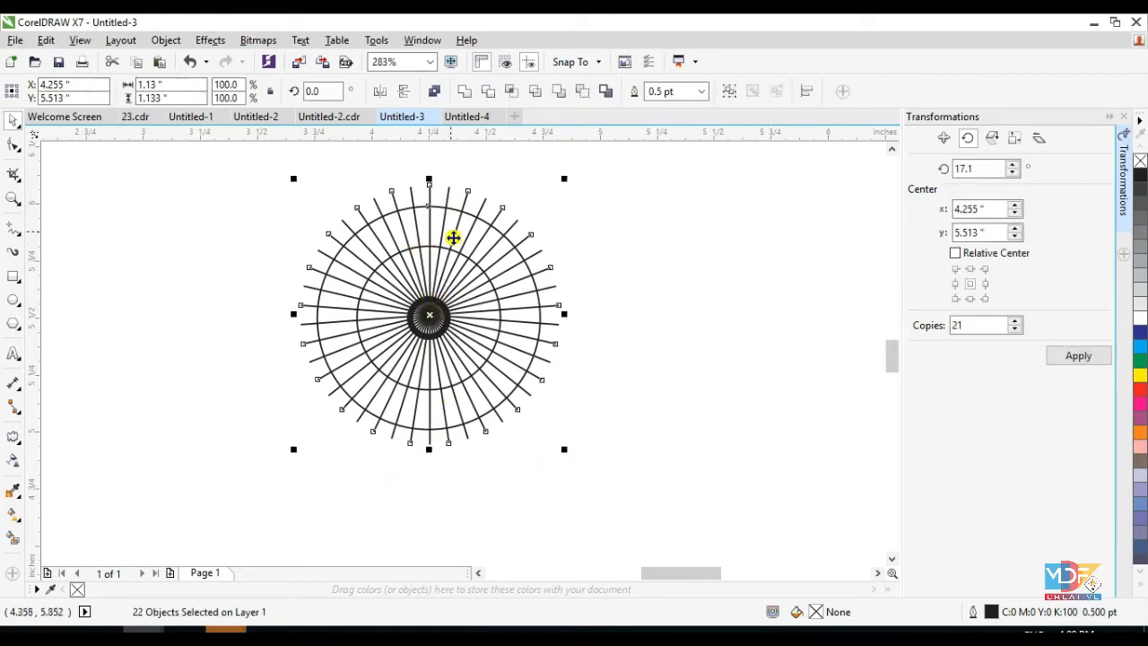
scroll(444, 221, up, 4)
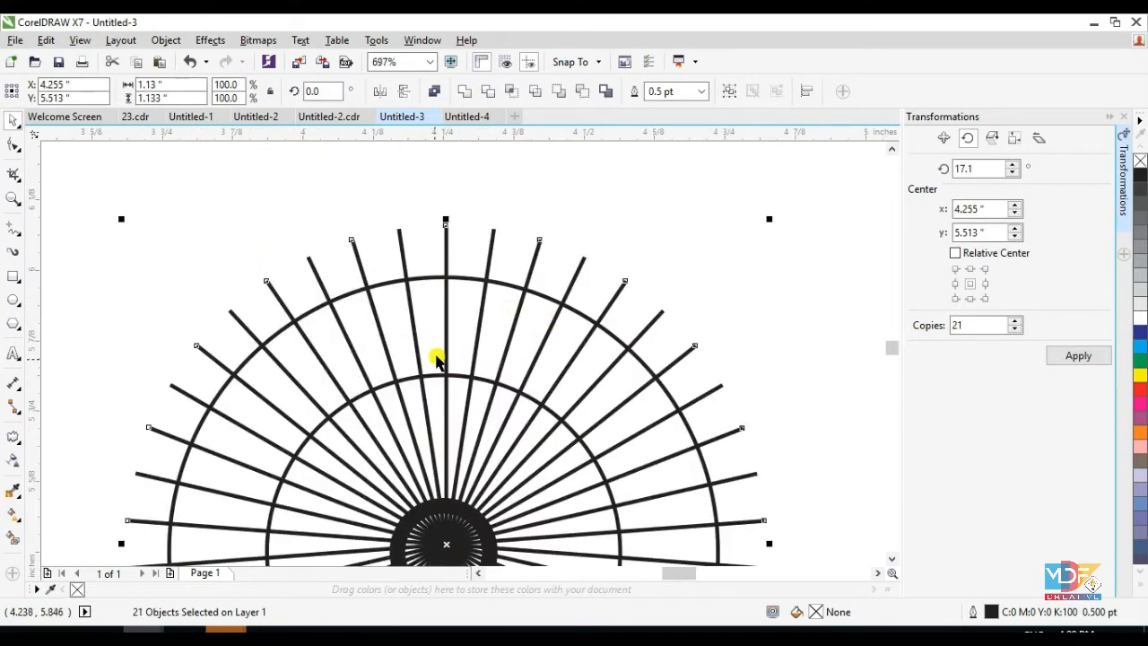
key(ctrl+g)
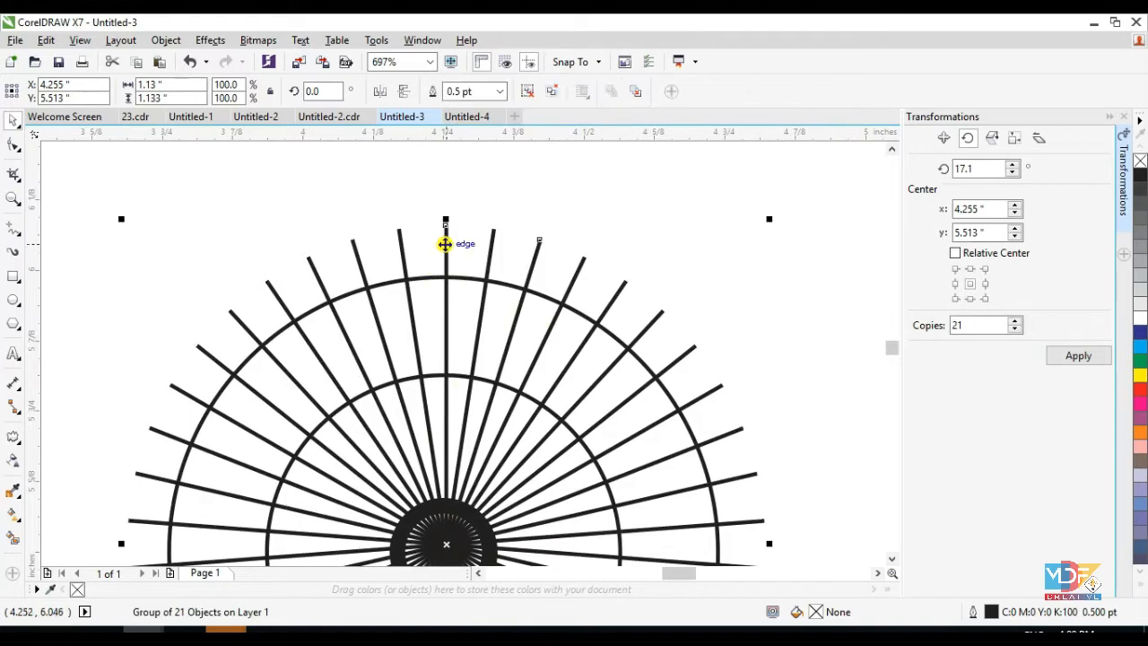
scroll(484, 240, down, 4)
key(ctrl+z)
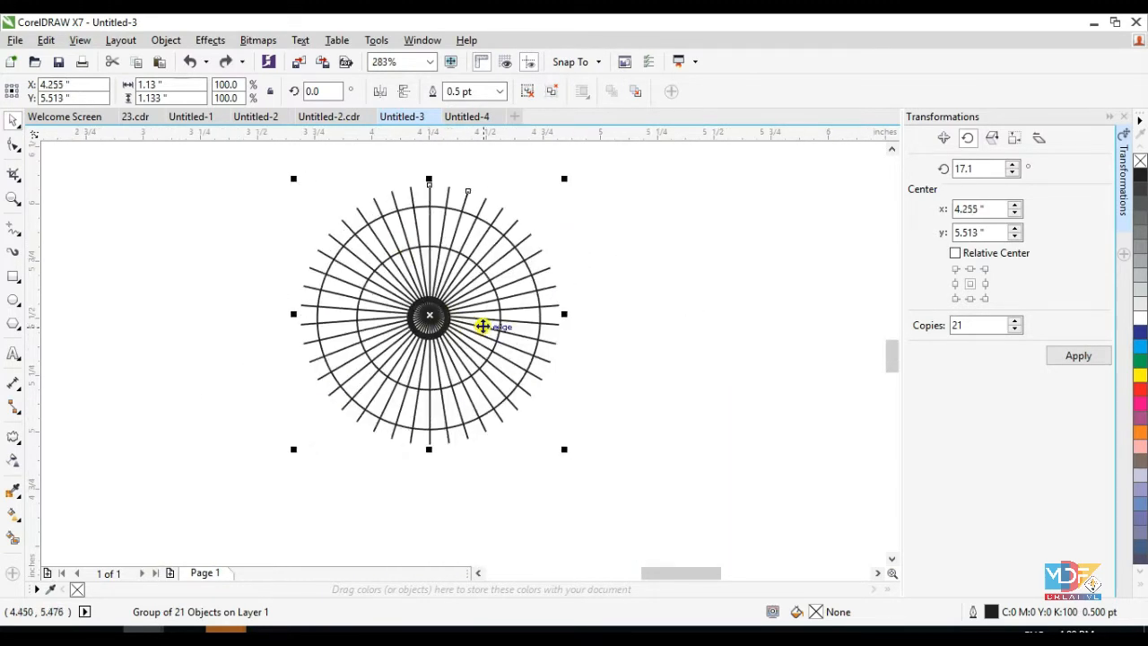
Intersect the grouped radial lines with the ring shape.
scroll(467, 258, up, 6)
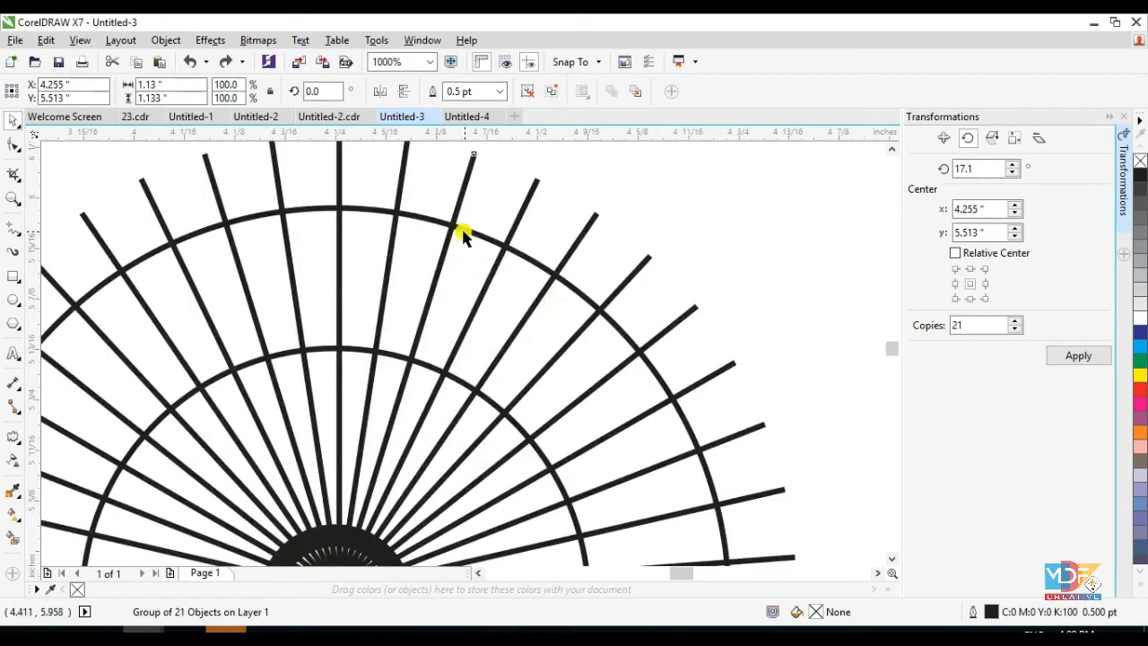
click(465, 232)
shift+click(470, 172)
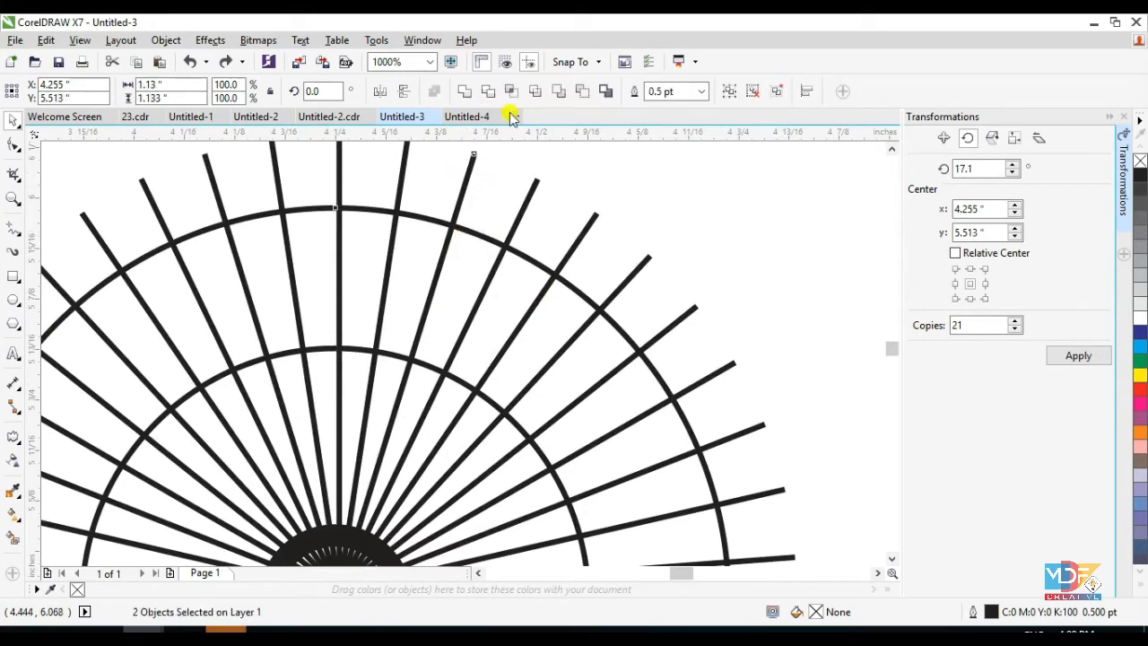
click(509, 94)
click(512, 165)
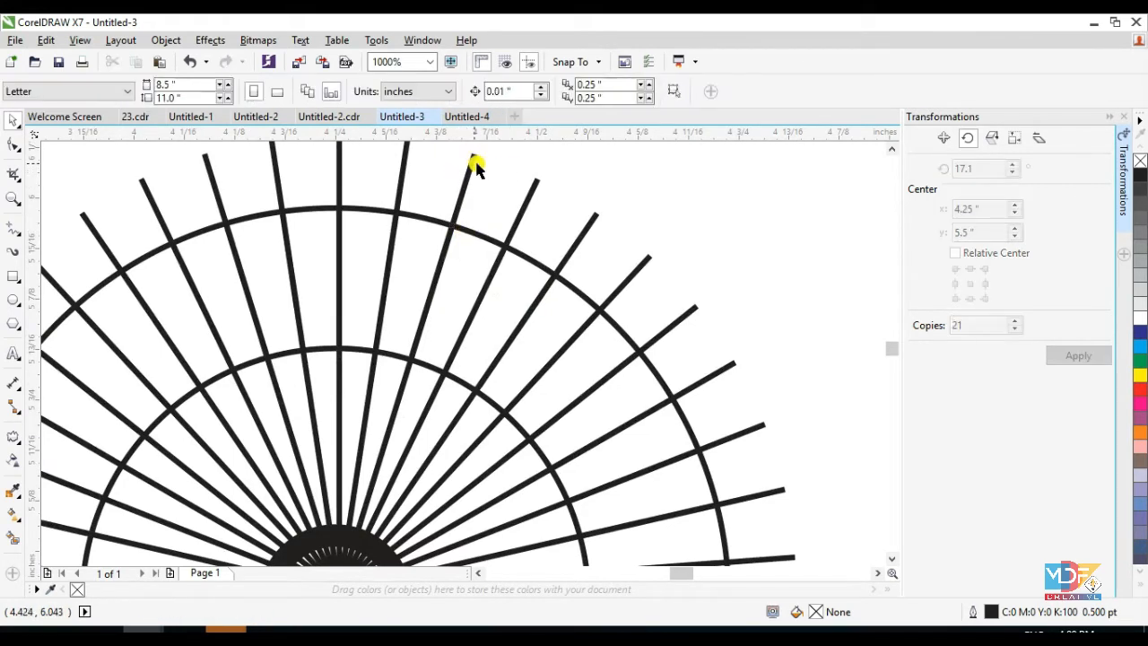
Delete the original group of full-length radial lines.
click(473, 163)
right_click(473, 163)
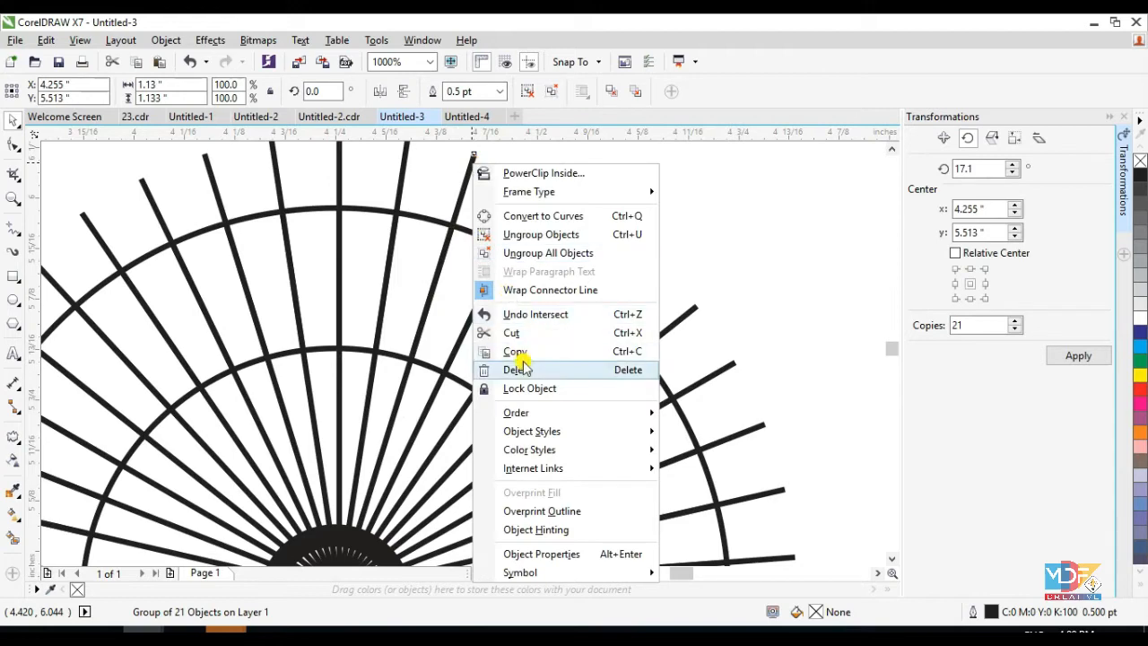
click(516, 369)
Inspect the ring with its radial lines and the small circle at its center.
key(F2)
right_click(522, 227)
right_click(448, 284)
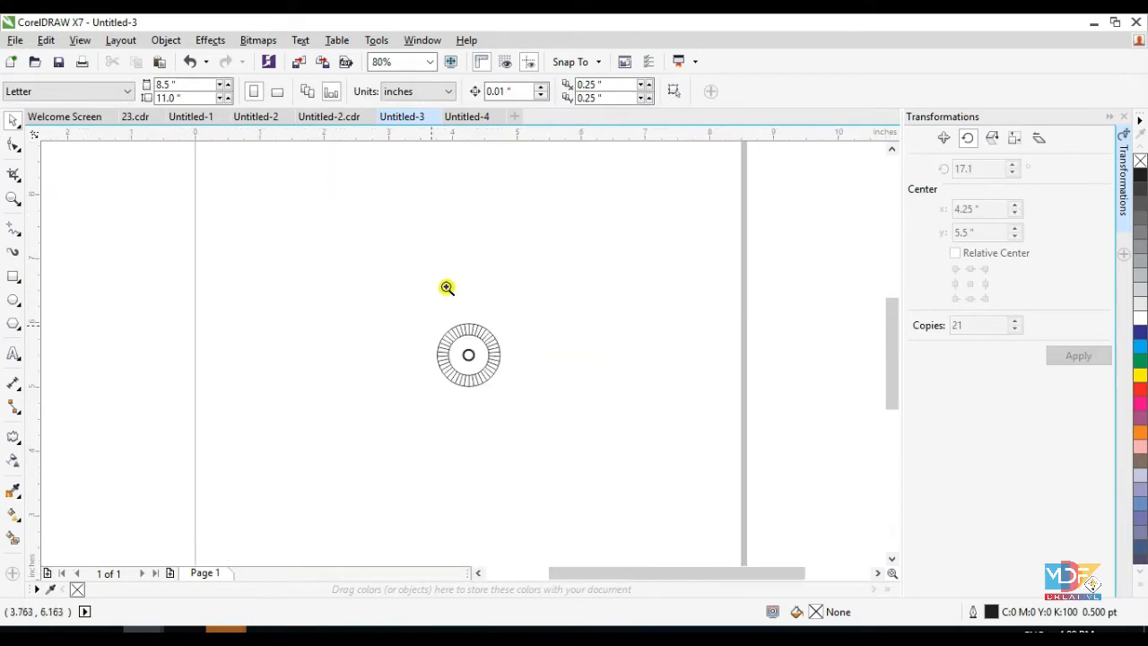
drag(410, 321, 548, 417)
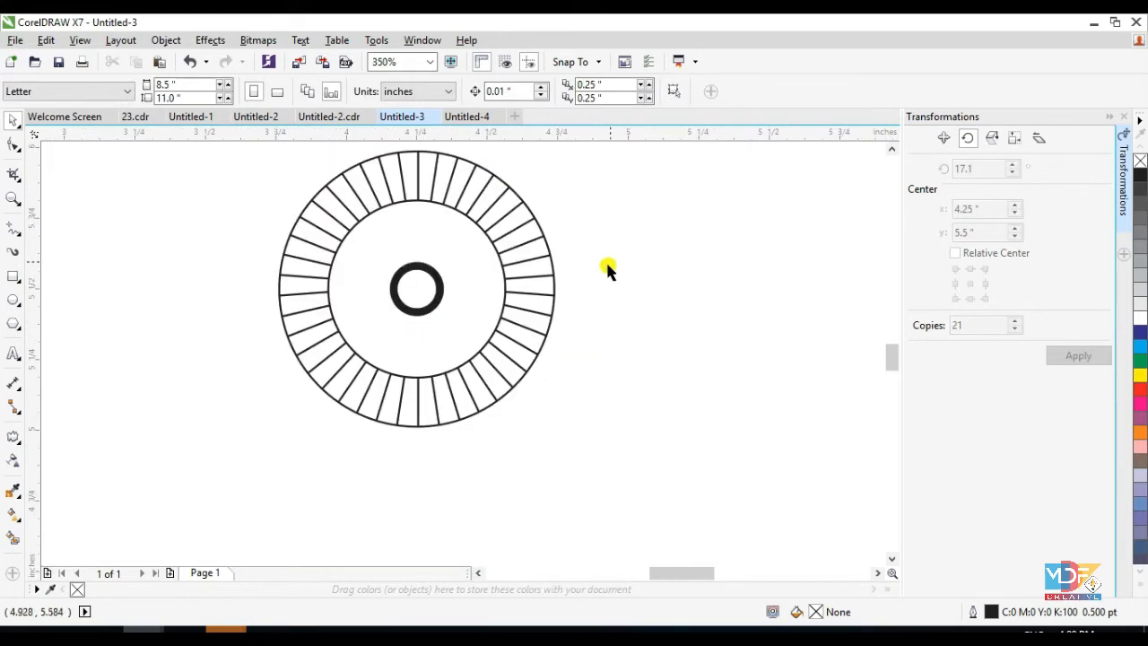
click(467, 162)
key(F3)
key(shift+F2)
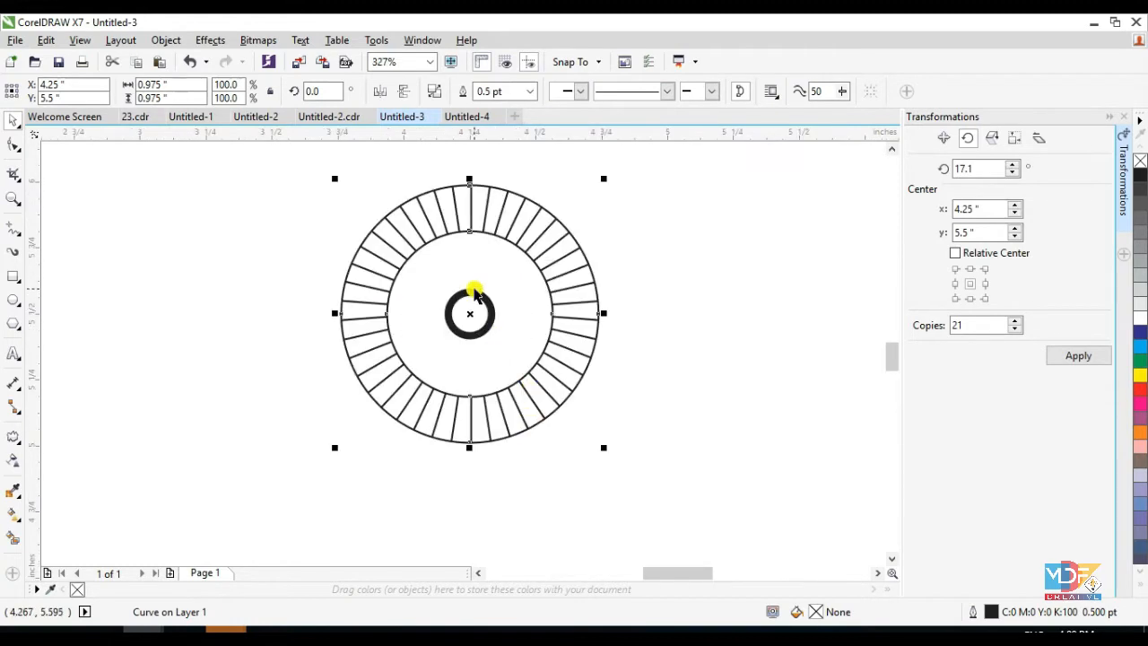
click(473, 296)
shift+click(489, 232)
click(640, 260)
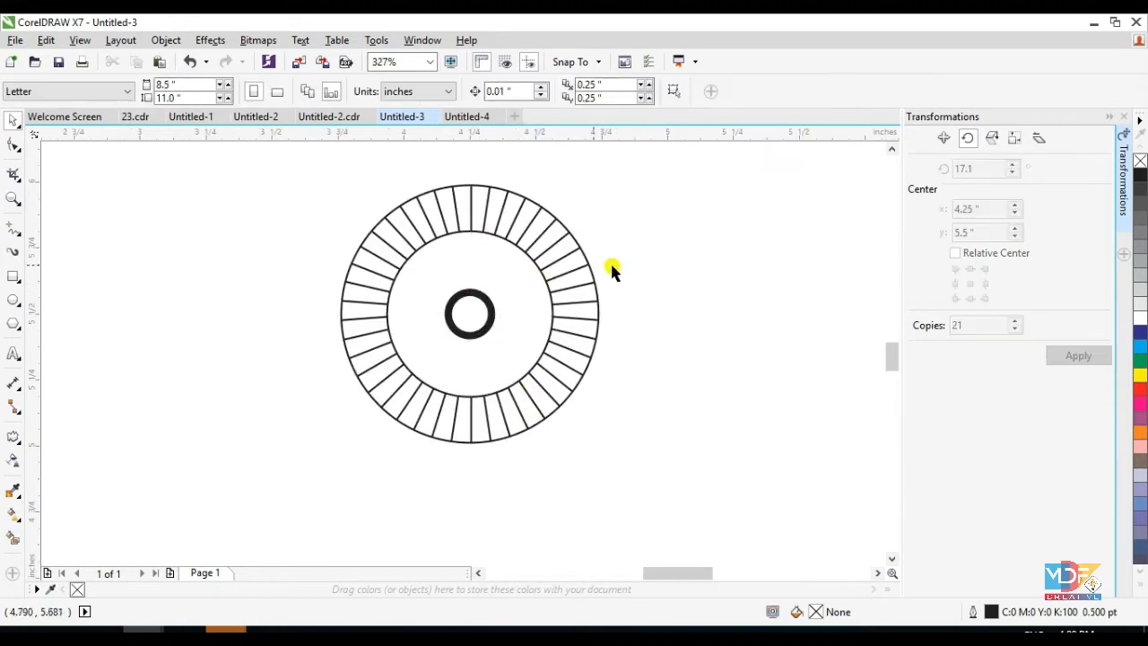
Draw a circle about 1.31 inches in diameter around the ring and center-align it with the ring horizontally and vertically.
key(F3)
drag(334, 242, 579, 461)
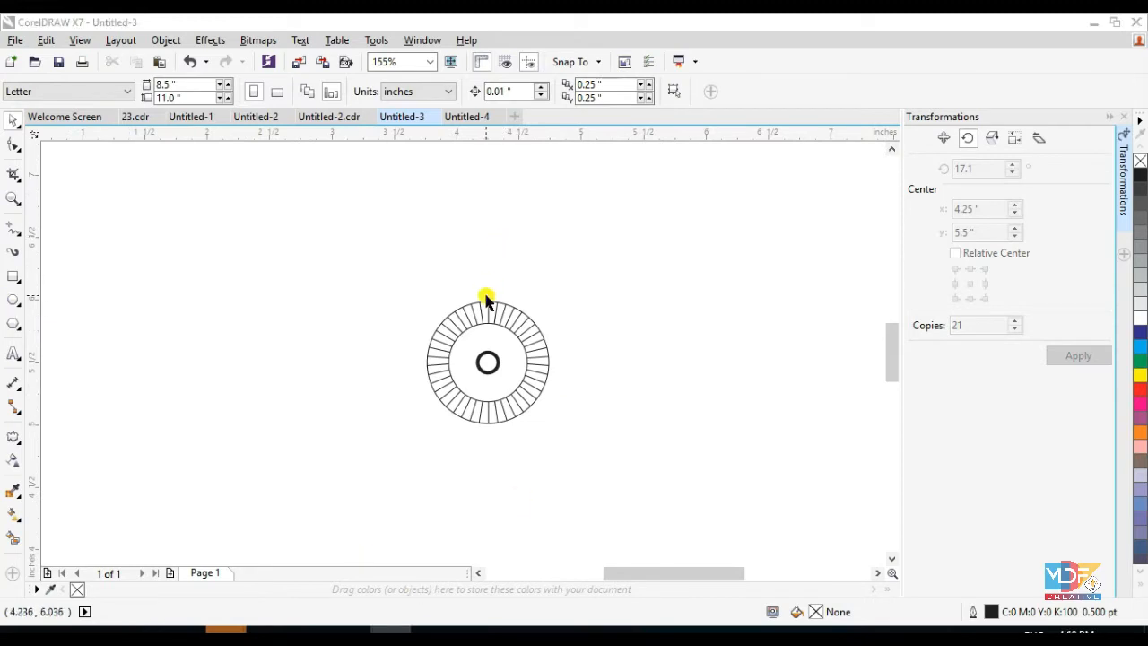
click(13, 299)
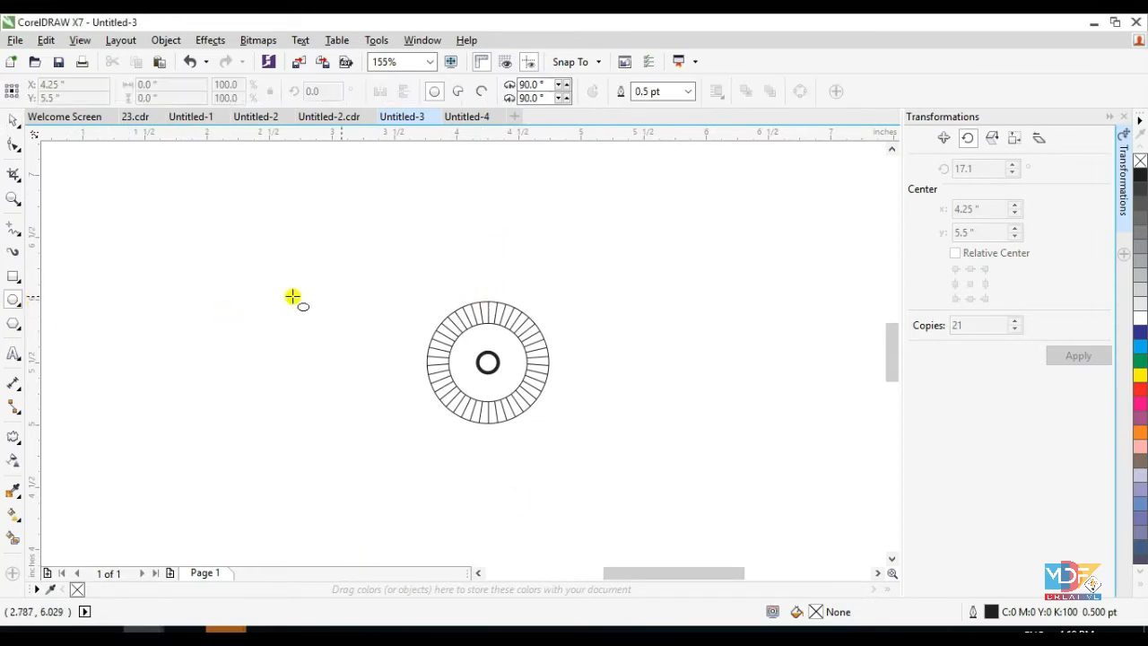
drag(413, 279, 576, 439)
key(space)
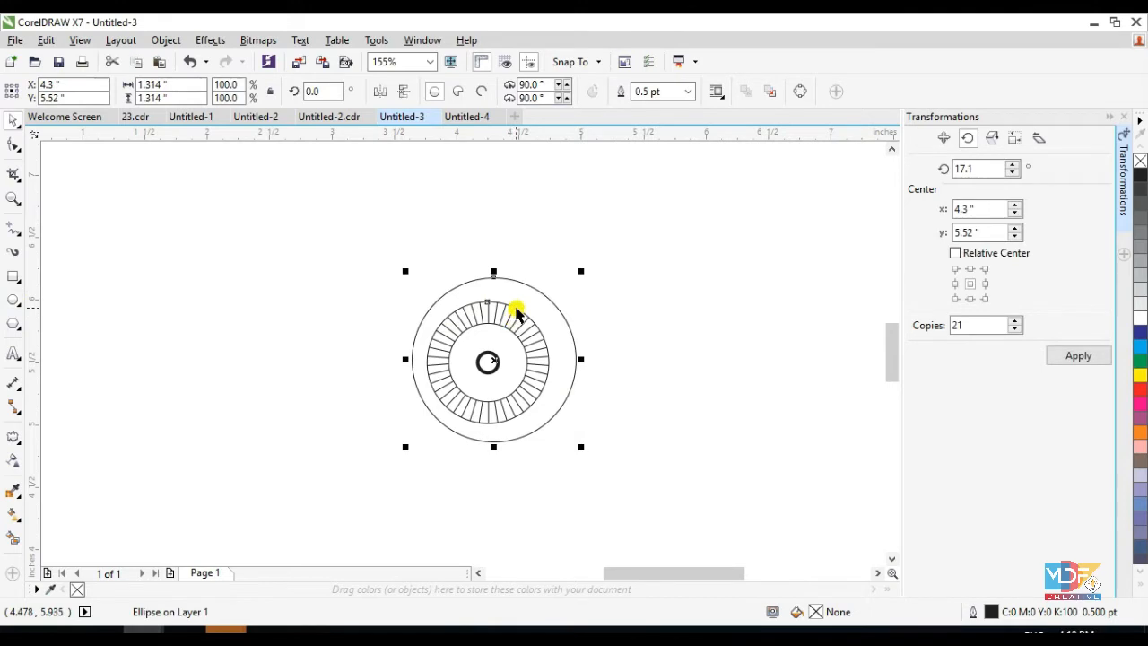
shift+click(514, 296)
key(c)
key(e)
Set the outline of the ring and its radial lines to 1.5 pt, behind the fill and scaling with the object.
drag(600, 270, 398, 432)
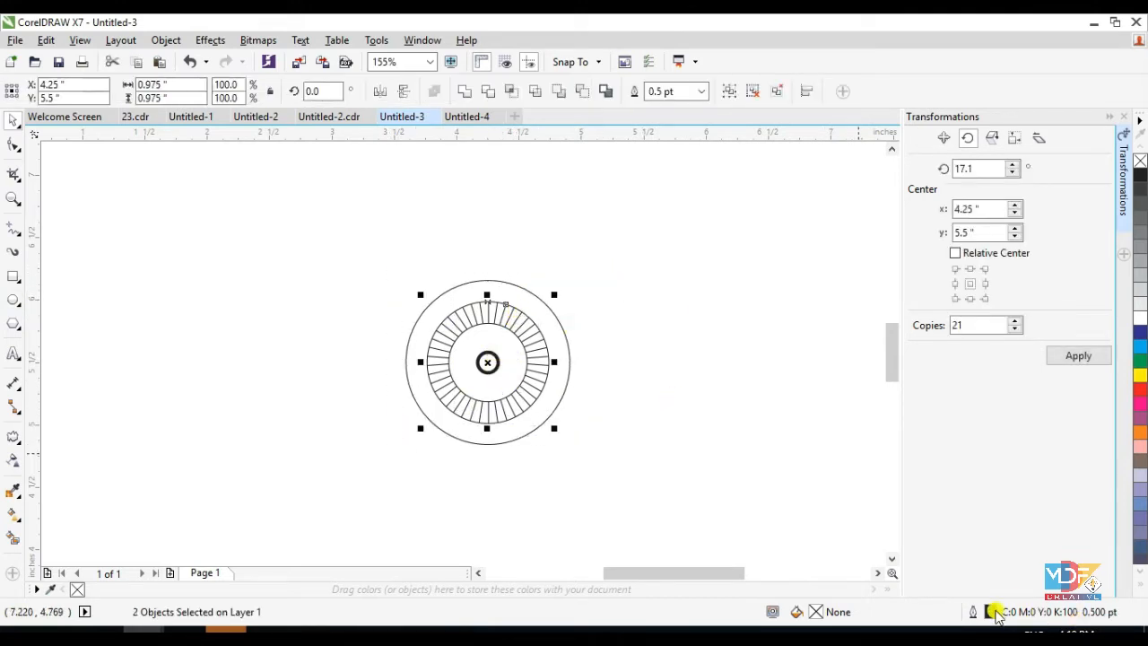
double_click(995, 613)
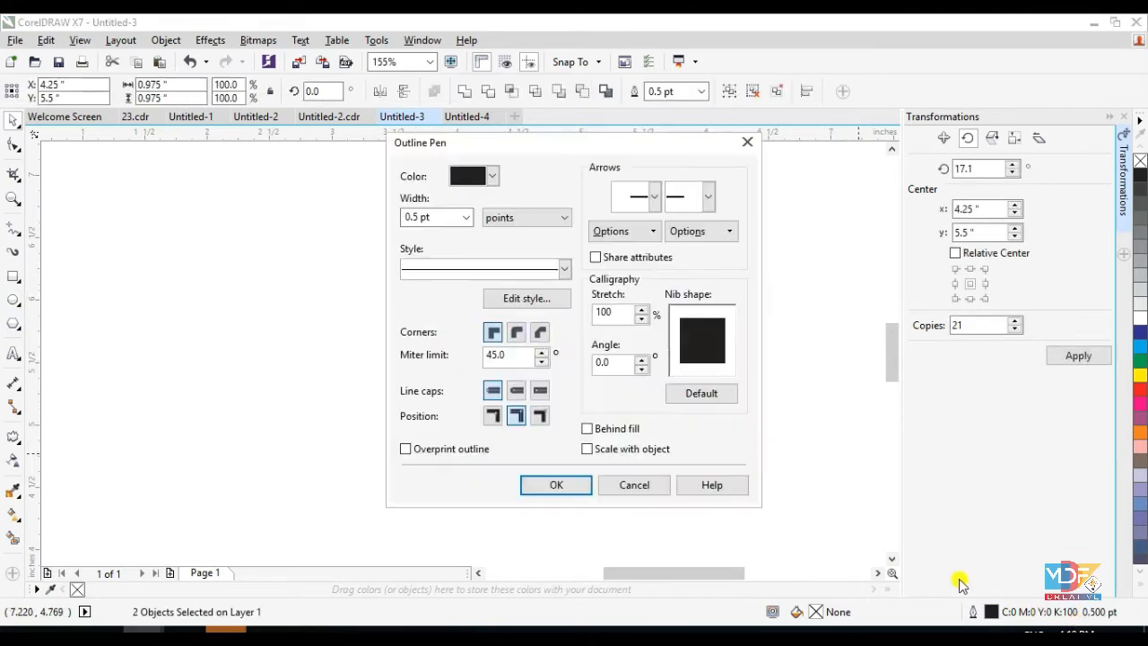
click(443, 218)
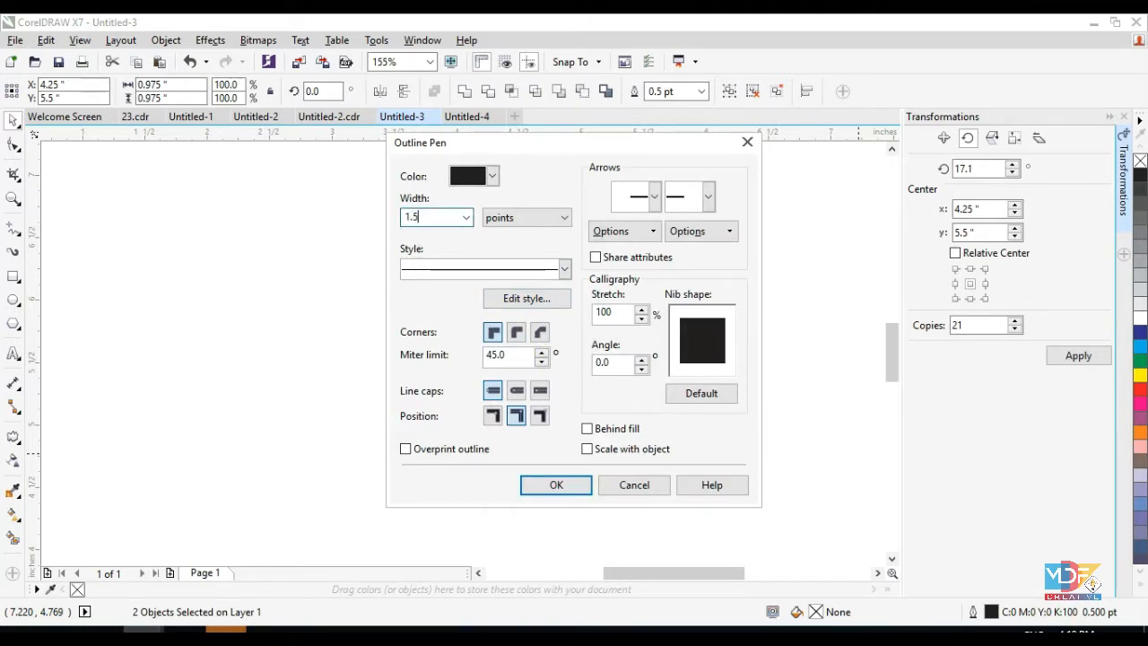
click(587, 483)
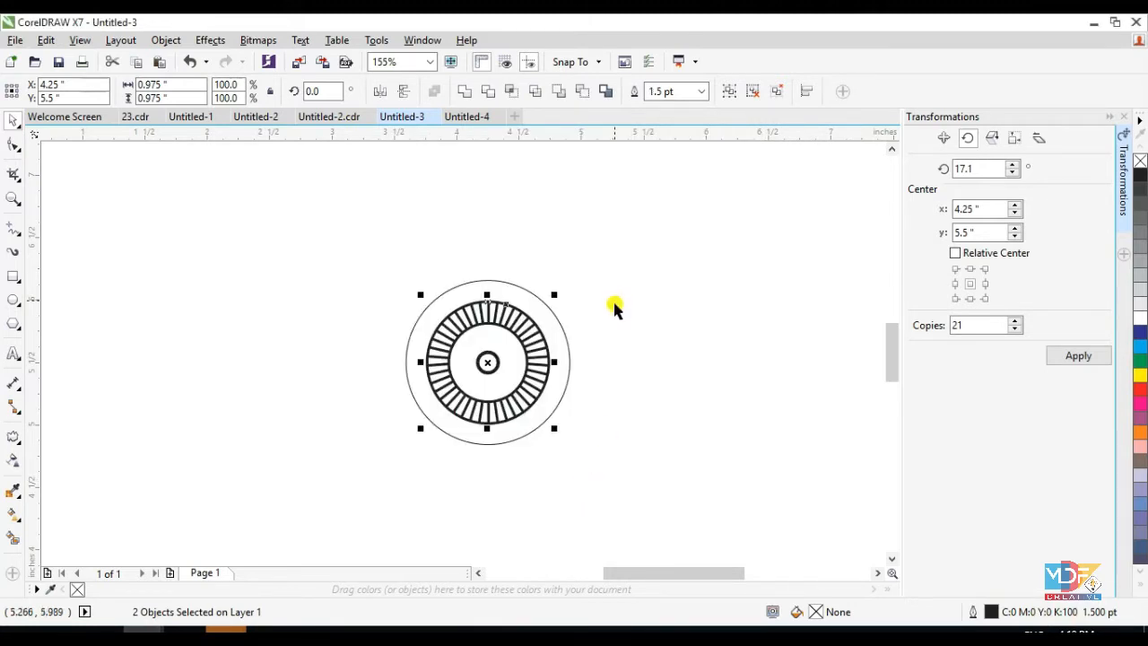
Set the outline width of the ring and its radial lines to 1 pt.
double_click(991, 612)
click(433, 213)
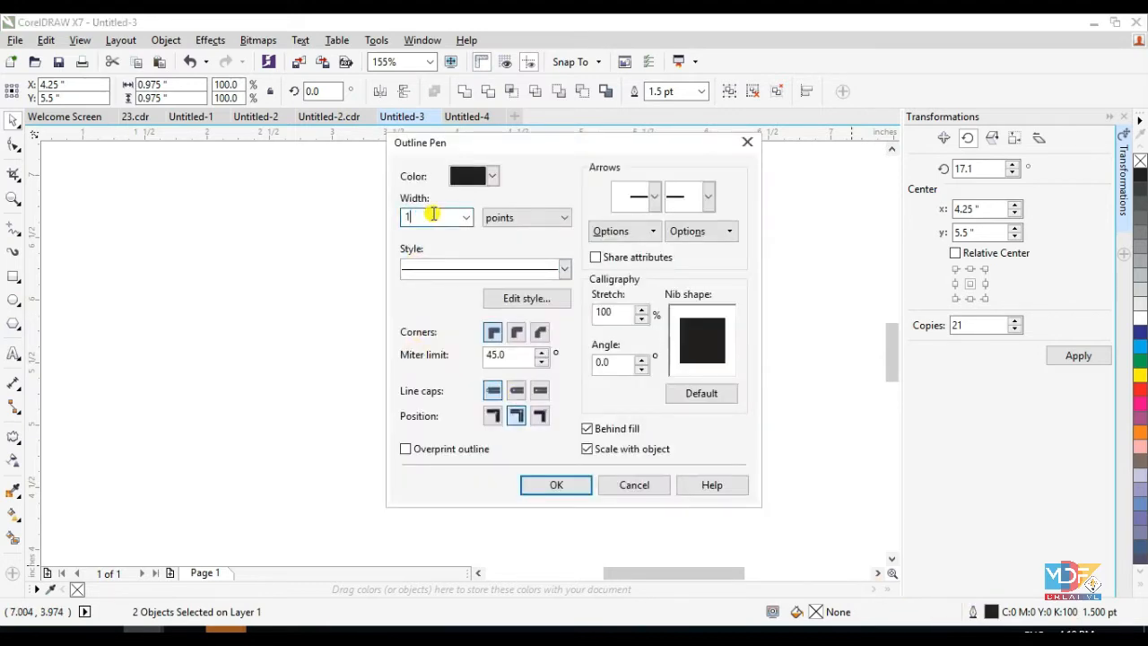
key(Return)
Enlarge the outer circle from its center to about 1.57 inches in diameter and set its outline to 4 pt.
click(515, 285)
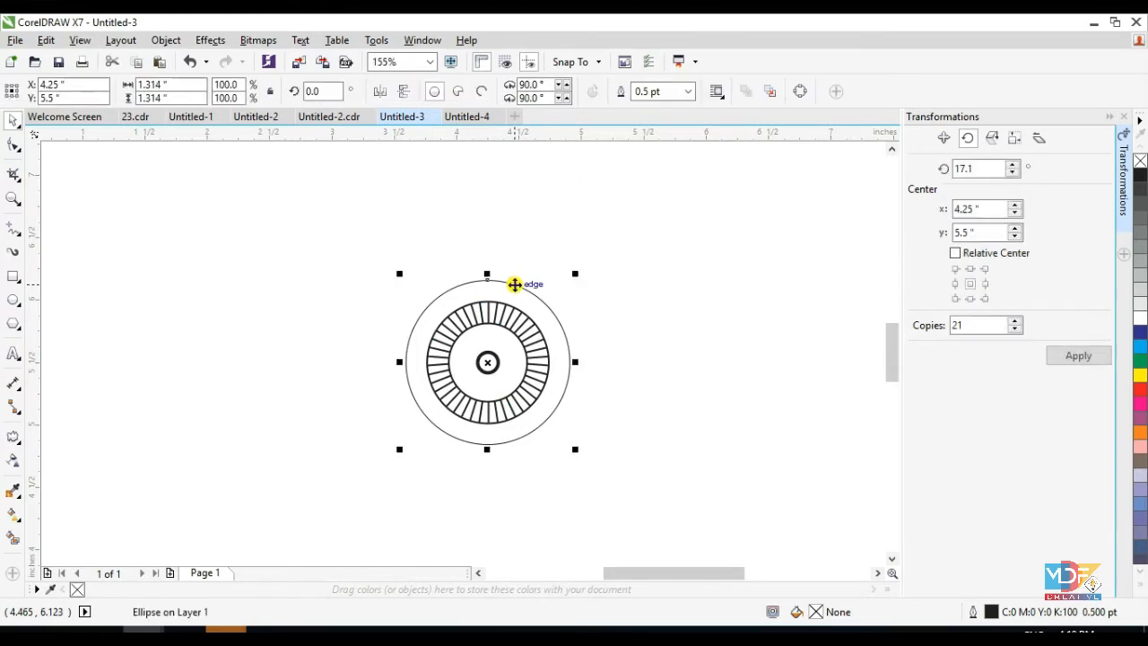
drag(576, 275, 592, 254)
double_click(990, 612)
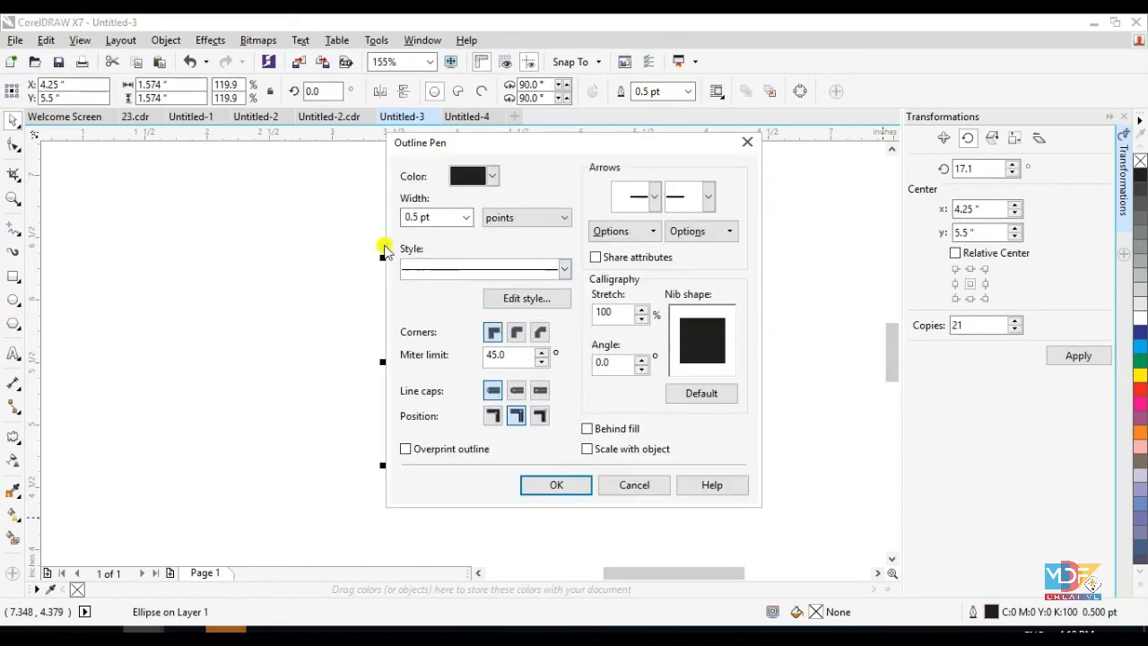
double_click(419, 217)
text(4)
key(Return)
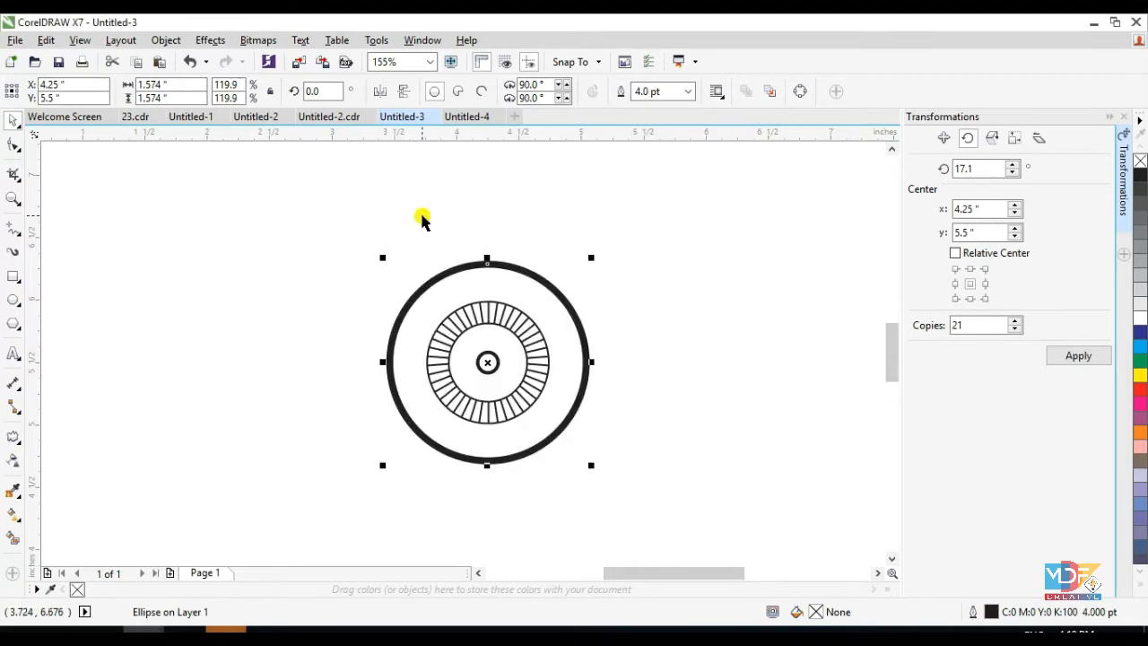
Reduce the thick outer circle from its center to about 1.5 inches in diameter.
click(636, 302)
click(540, 278)
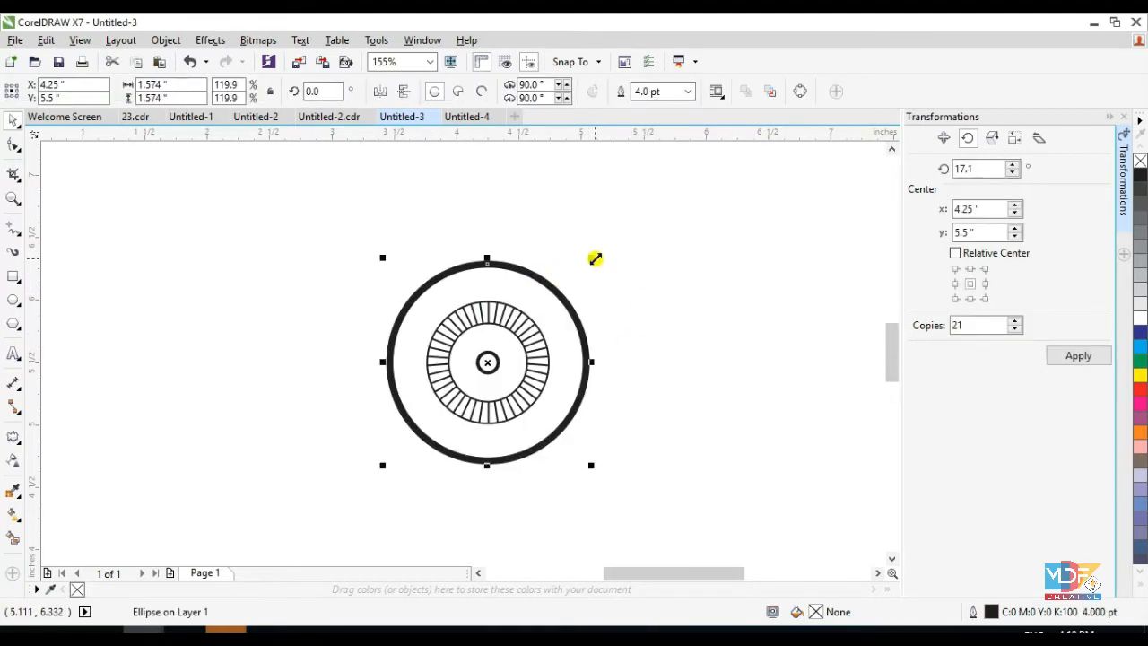
drag(594, 256, 588, 262)
click(615, 318)
click(547, 298)
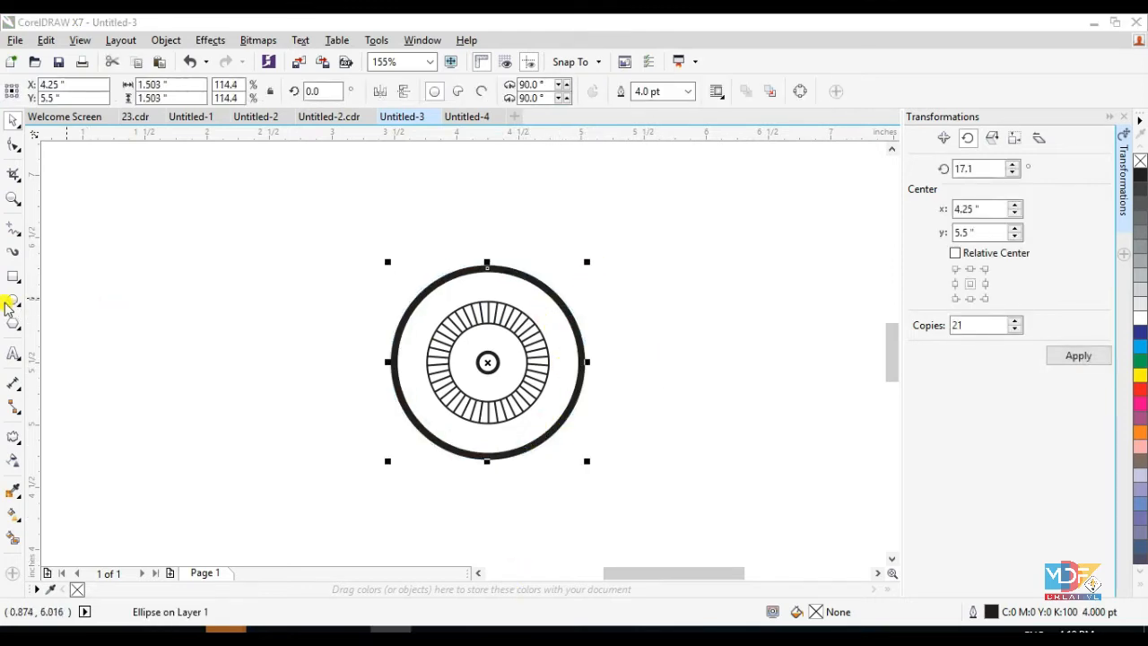
Draw a small circle about 0.18 inch in diameter above the thick circle and set its outline to 1 pt.
drag(472, 230, 493, 251)
key(space)
scroll(507, 269, up, 5)
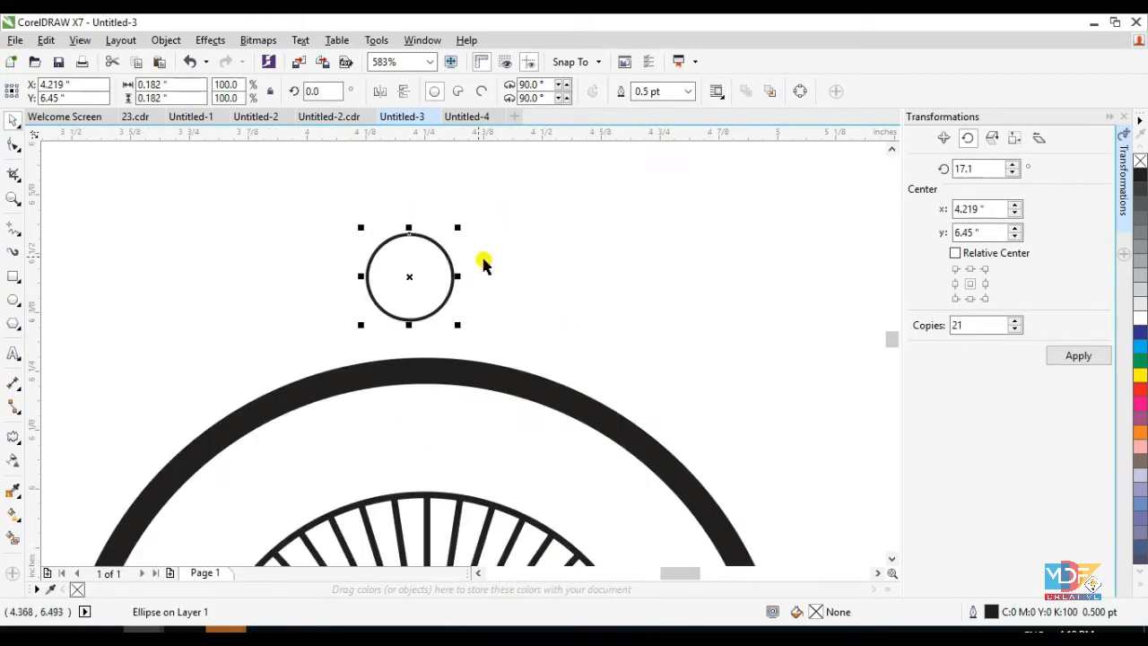
double_click(985, 602)
double_click(421, 218)
key(Return)
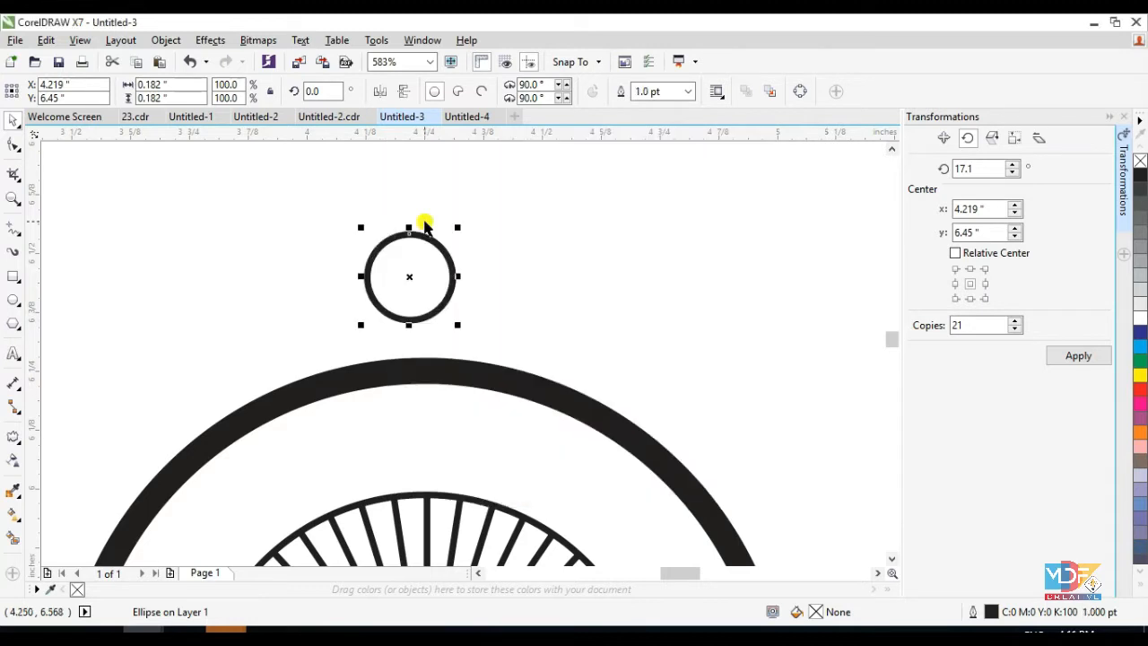
Add a concentric copy about 0.1 inch in diameter inside the small circle and make both outlines scale with the object.
drag(458, 226, 440, 235)
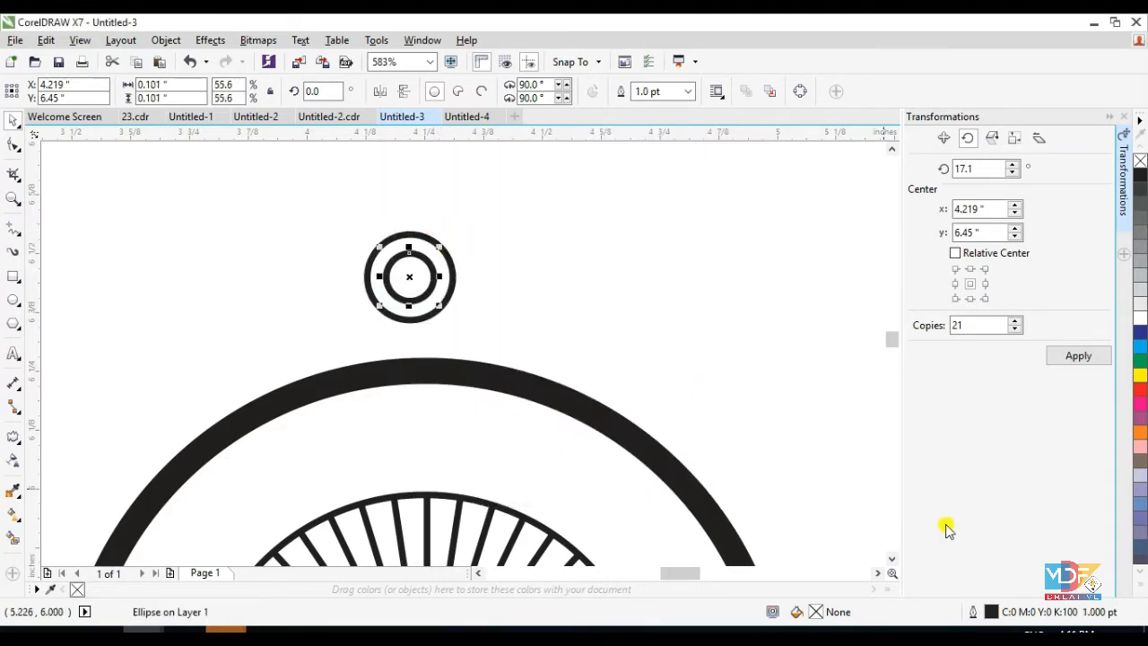
click(485, 267)
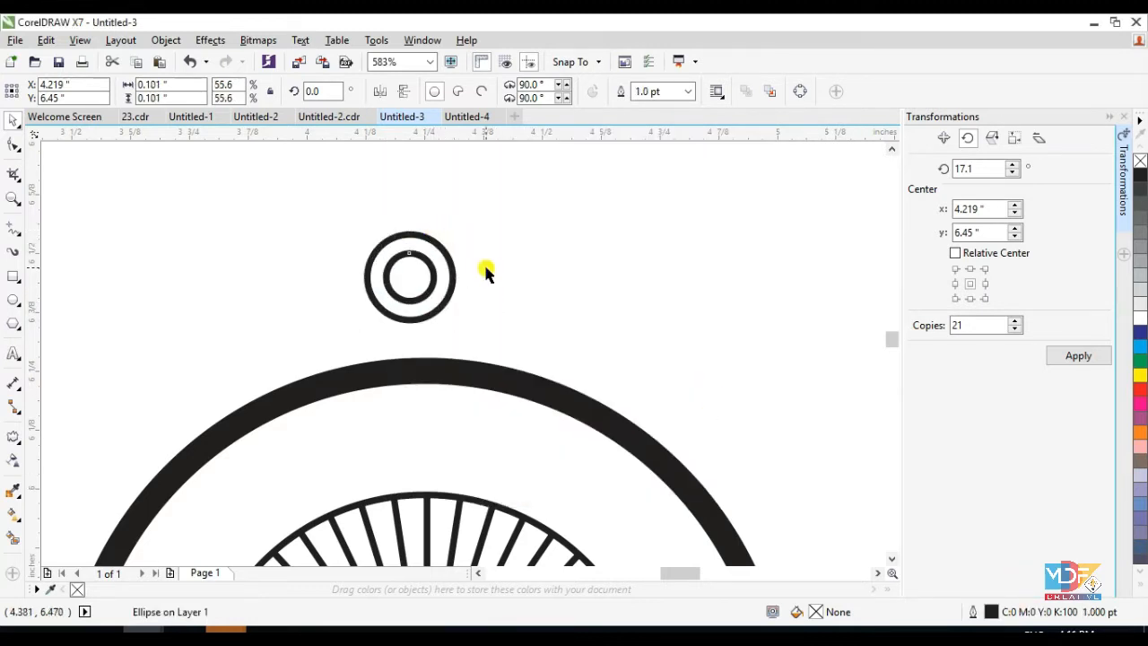
key(F3)
key(F2)
drag(328, 203, 657, 456)
drag(500, 251, 394, 160)
key(shift+F2)
double_click(991, 611)
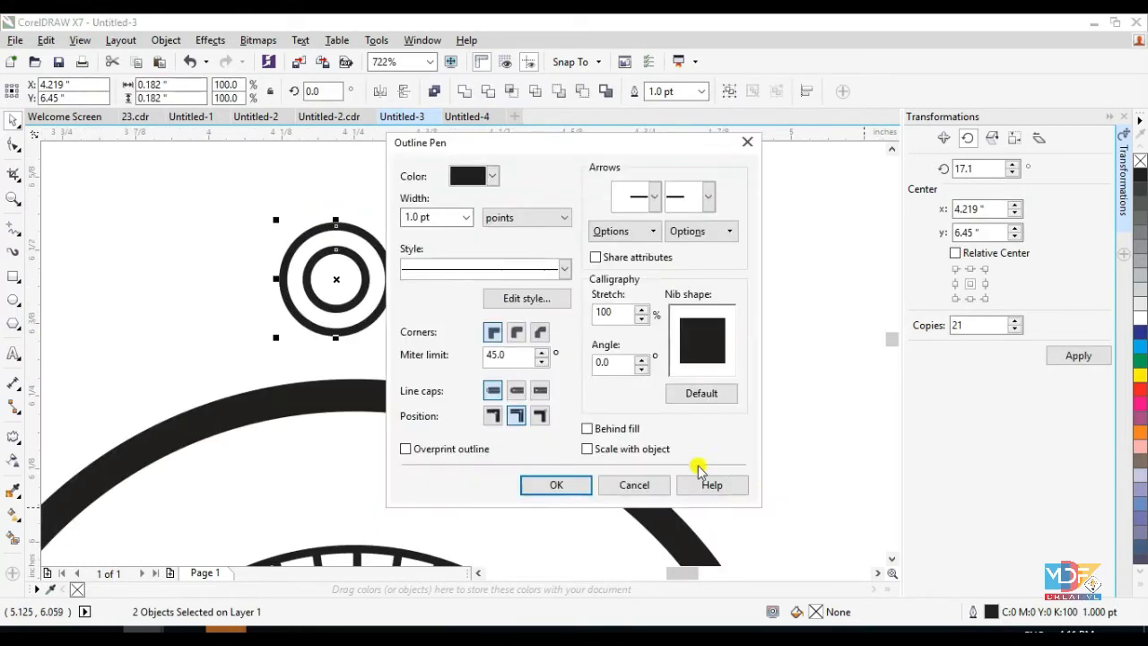
click(595, 451)
click(560, 483)
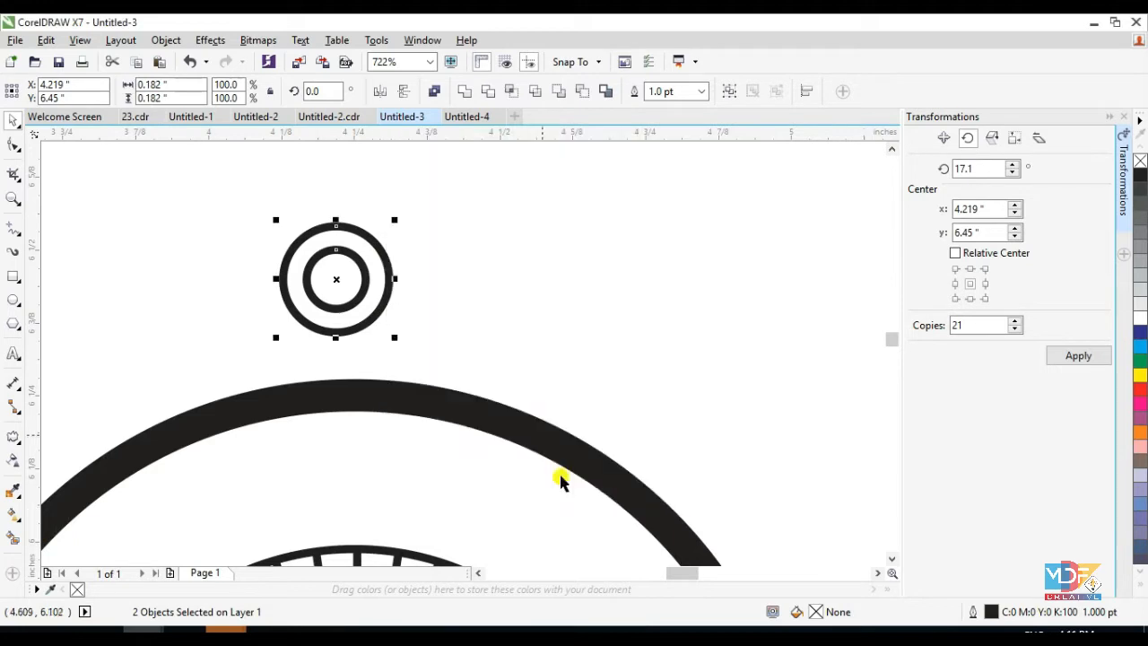
Shrink the pair of small concentric circles to about 0.1 inch across and group them.
drag(395, 220, 379, 252)
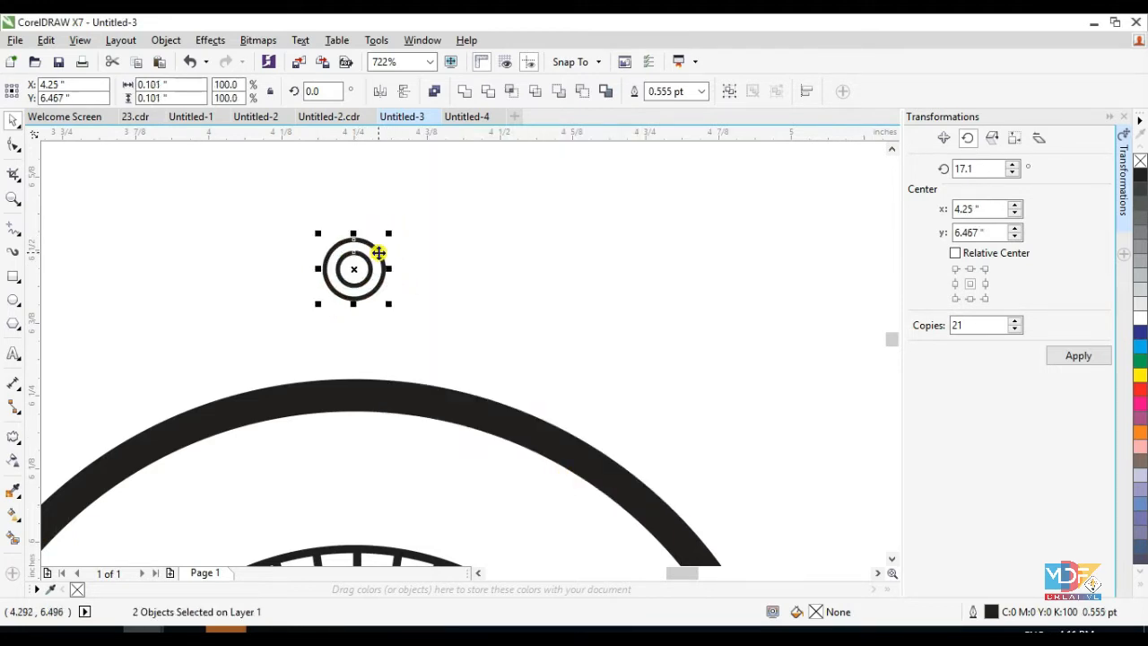
key(ctrl+g)
Center the small circle group horizontally over the thick circle and move it down closer to the thick outline.
shift+click(370, 396)
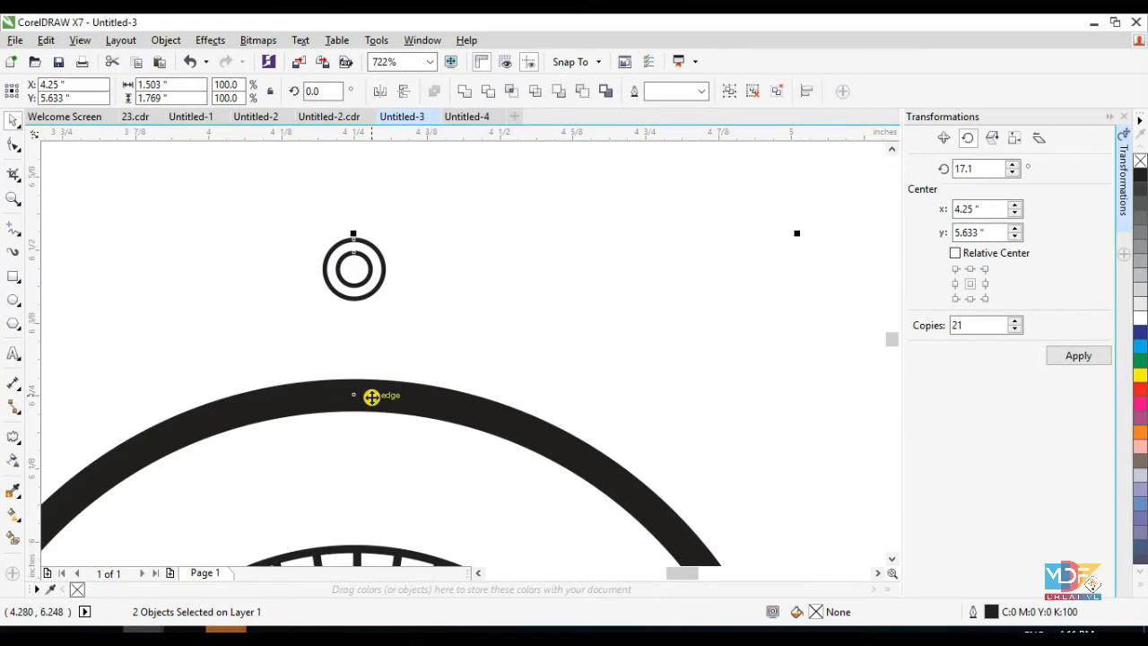
click(472, 236)
key(F3)
key(F2)
drag(278, 170, 623, 408)
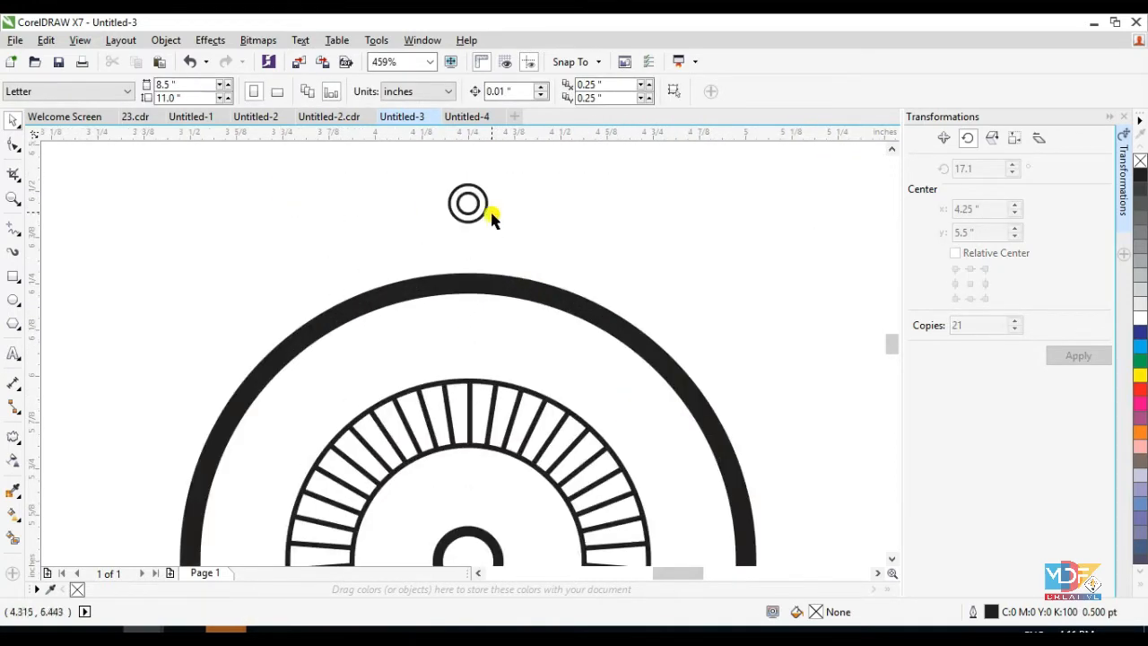
click(479, 193)
drag(480, 190, 482, 217)
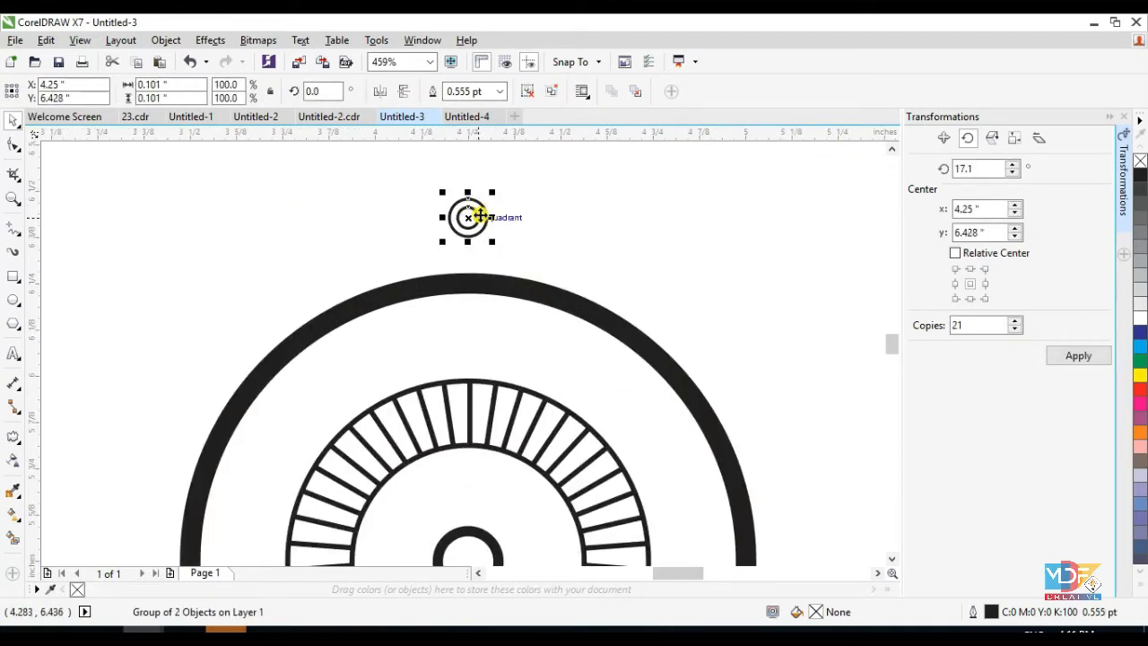
Rotate 21 copies of the small circle group in 17.1° steps around the center of the concentric rings.
key(F3)
key(F3)
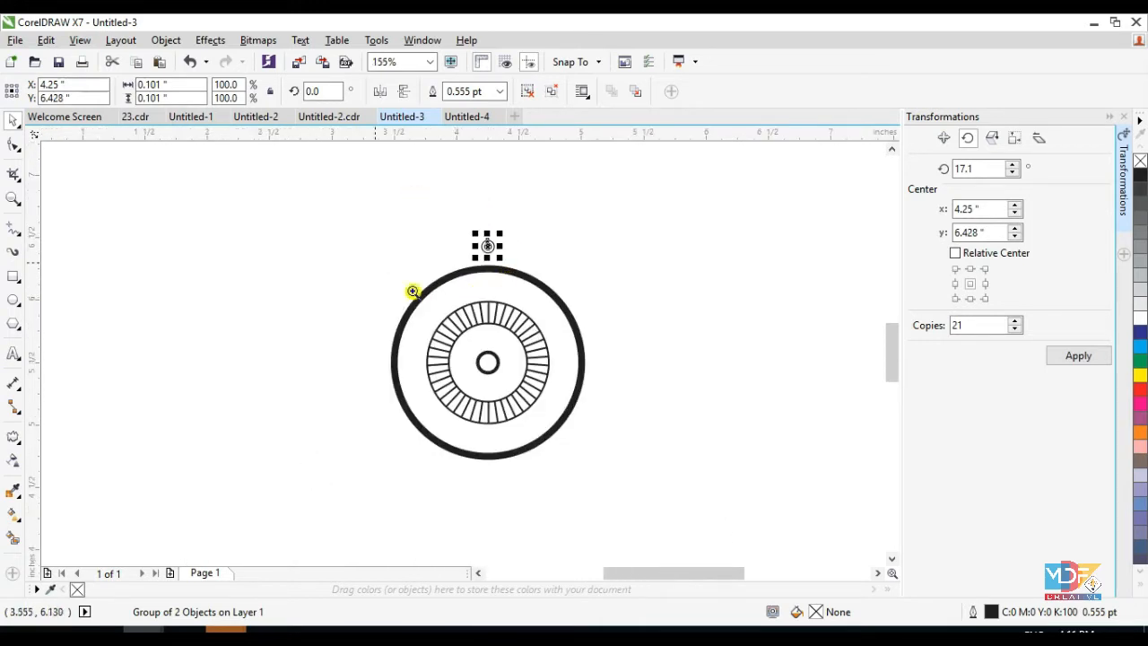
key(F2)
drag(349, 213, 665, 511)
click(440, 191)
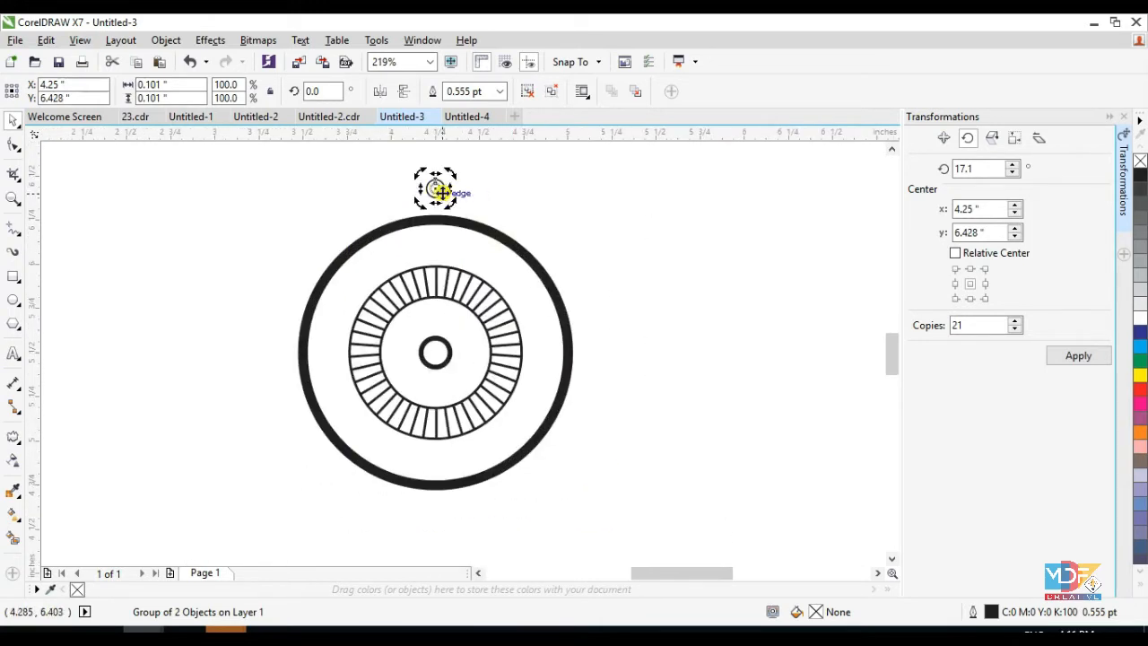
drag(435, 187, 435, 351)
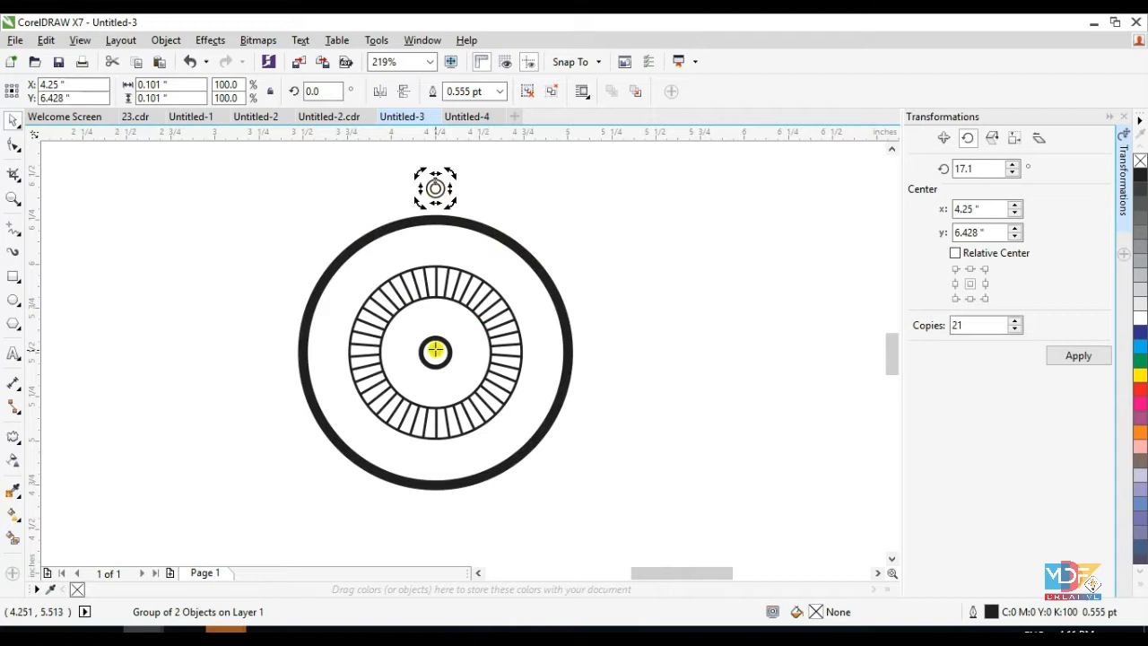
click(1089, 358)
key(F3)
key(F3)
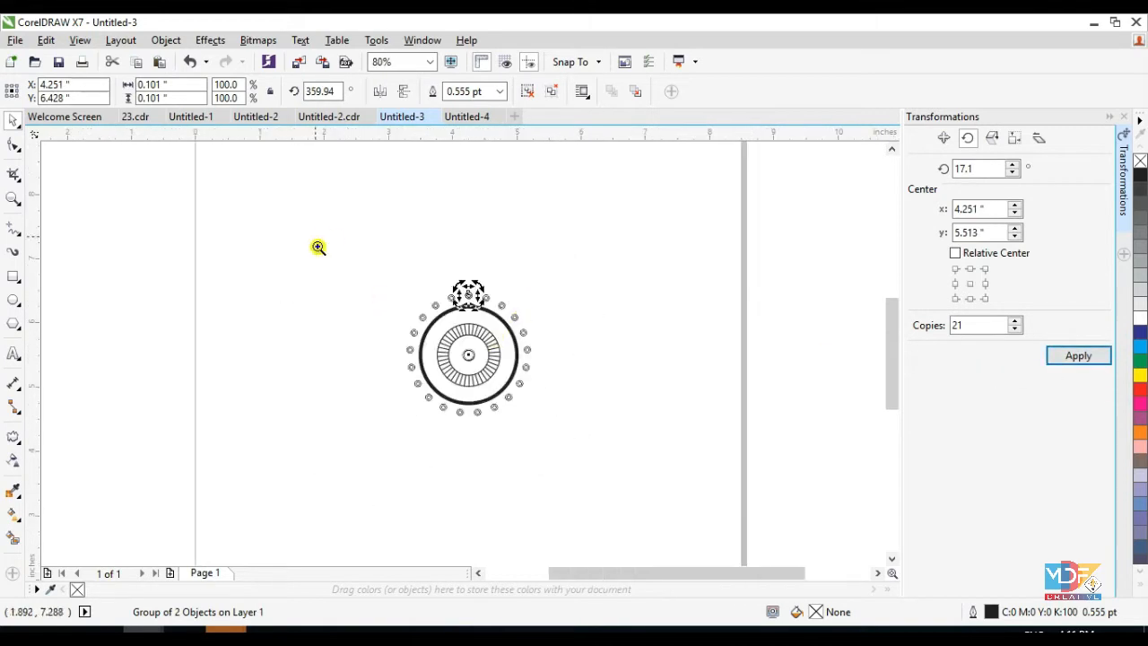
key(F2)
drag(320, 234, 623, 464)
key(Escape)
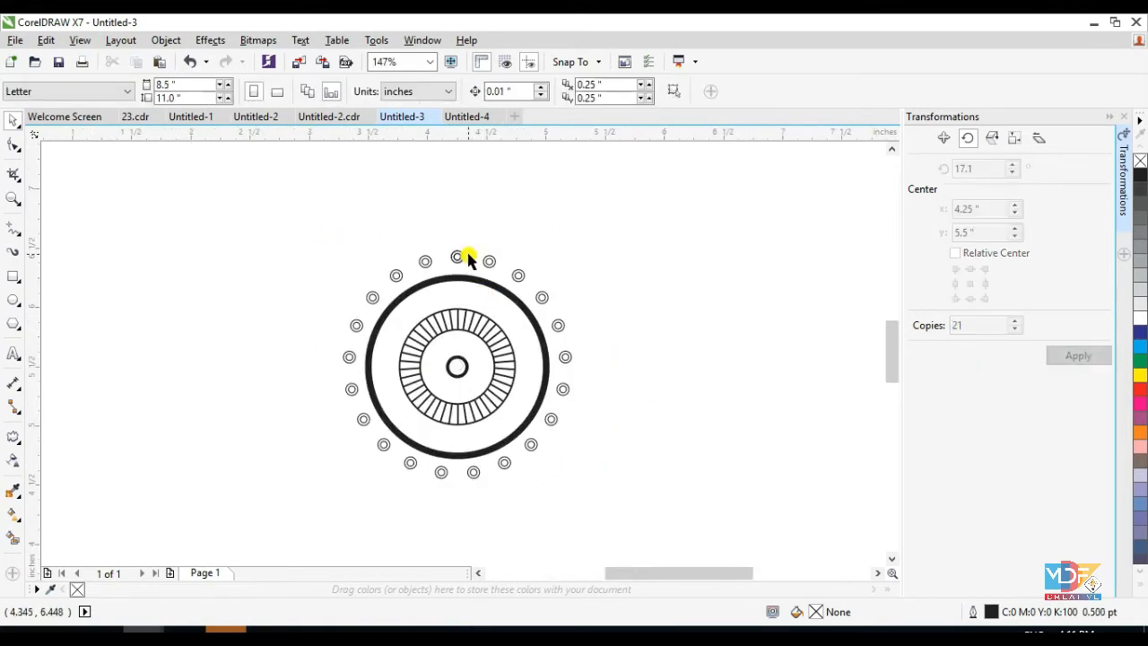
click(460, 258)
key(Escape)
click(13, 299)
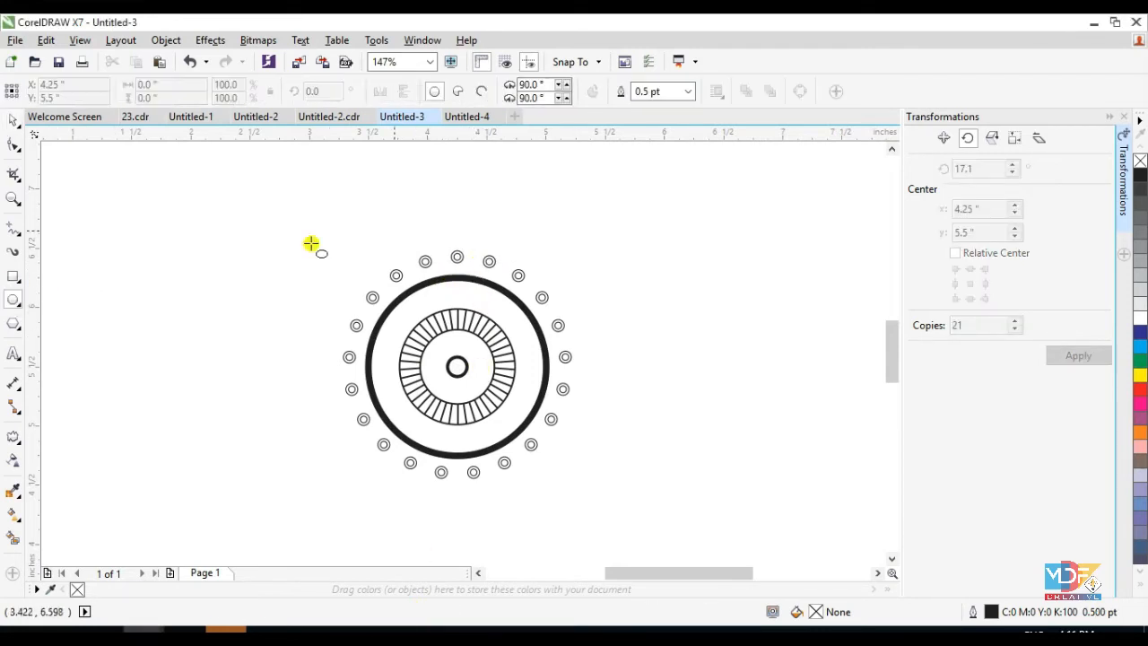
drag(335, 231, 601, 475)
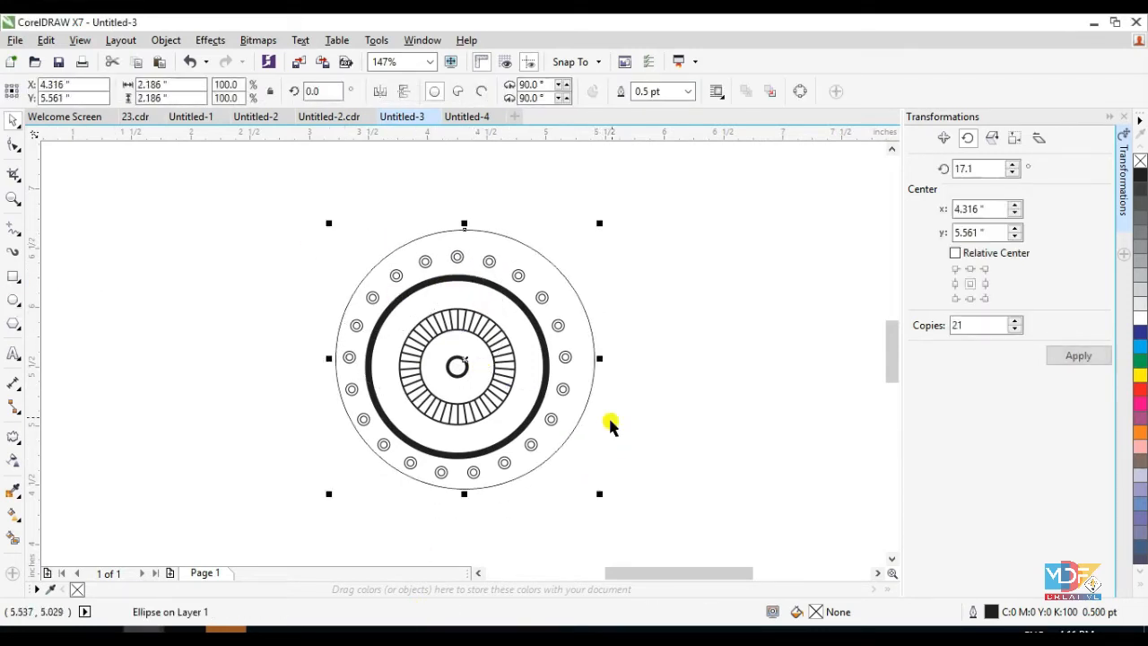
key(ctrl+z)
key(ctrl+z)
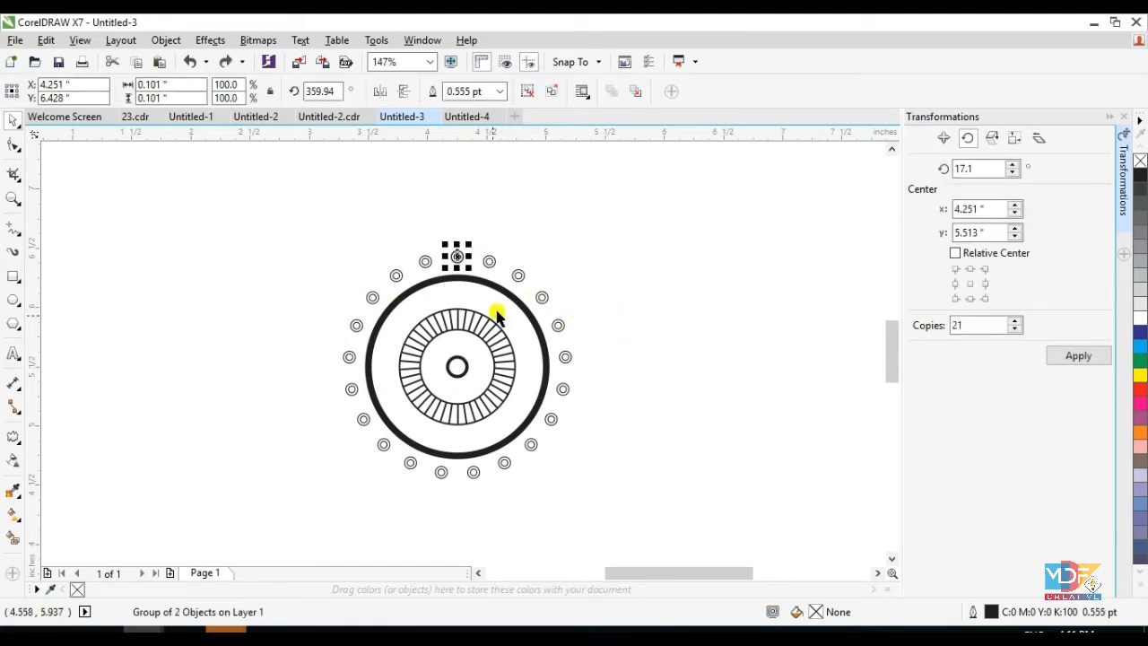
key(Escape)
Group the surrounding small double circles and center-align them with the thick circle horizontally and vertically.
key(z)
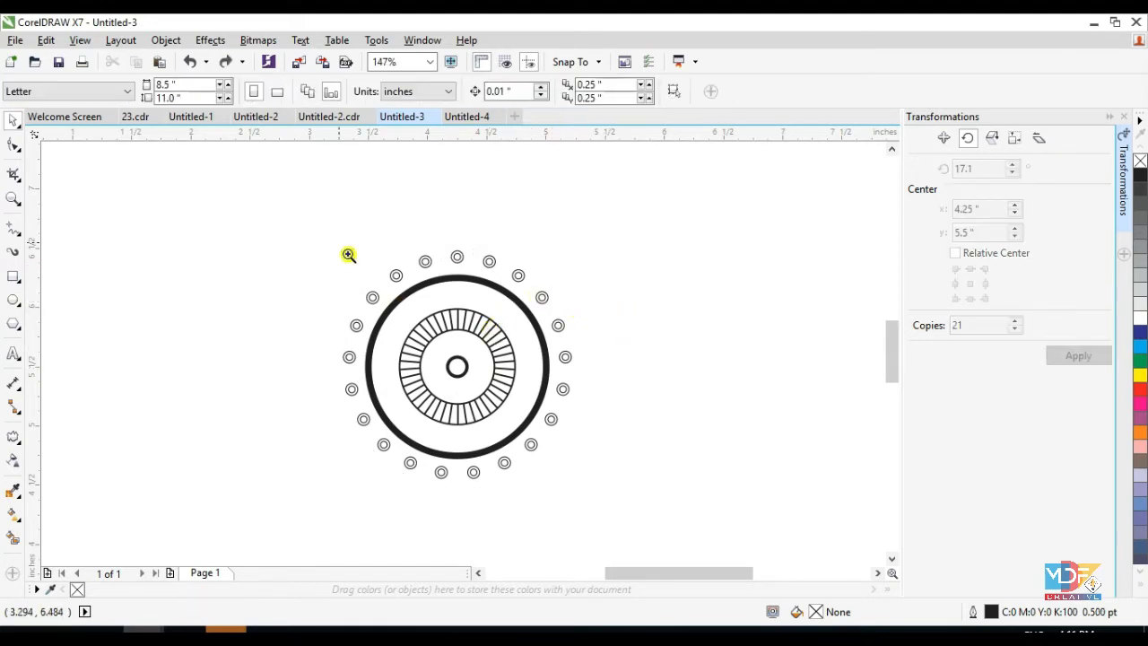
drag(309, 220, 667, 536)
drag(617, 193, 257, 461)
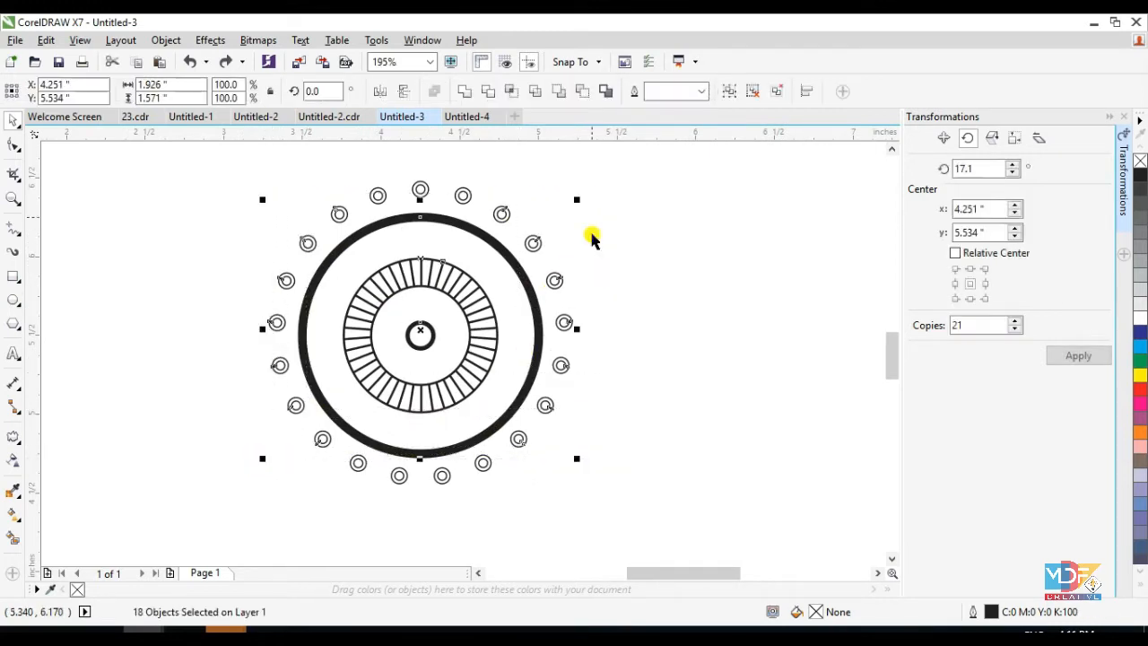
drag(614, 165, 216, 538)
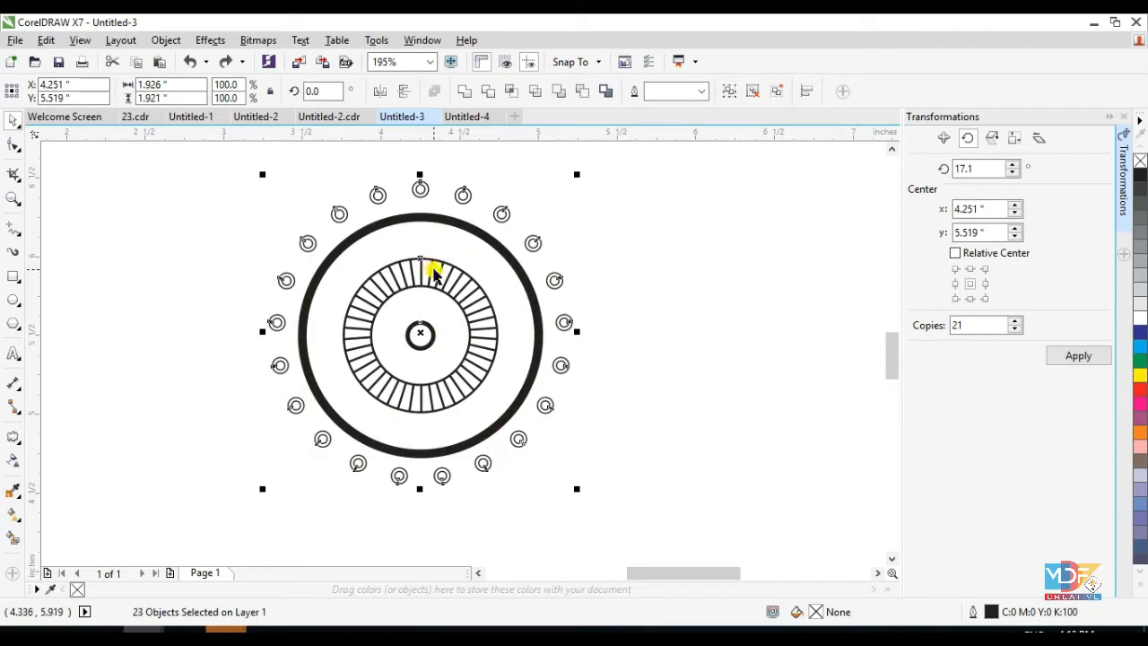
shift+click(422, 269)
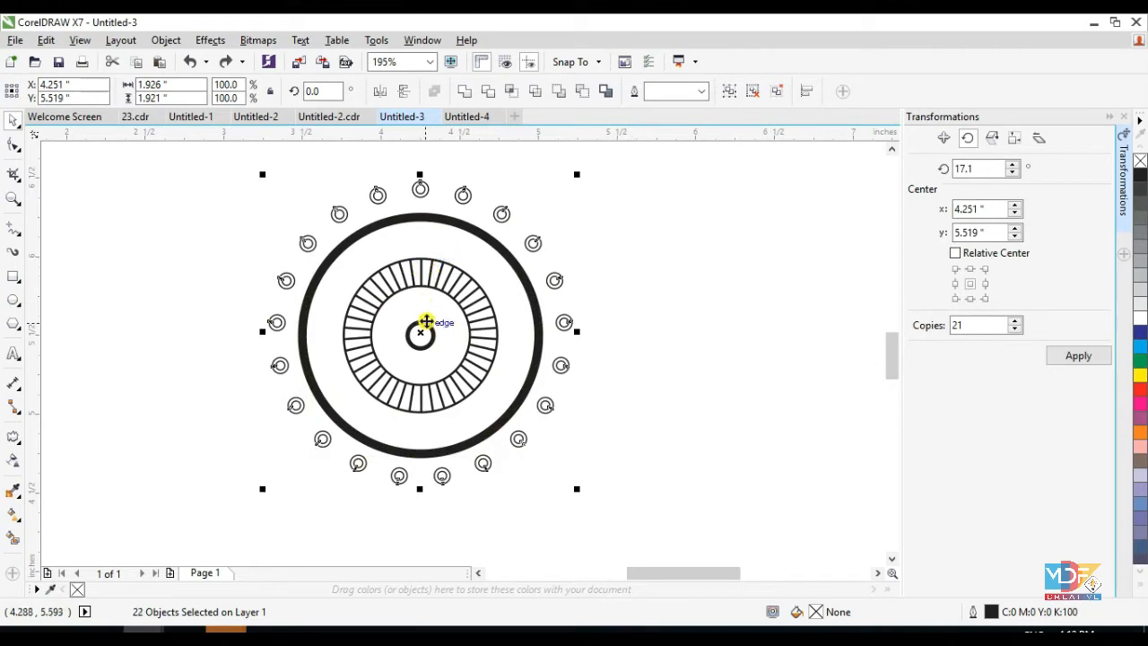
shift+click(422, 330)
drag(425, 188, 491, 195)
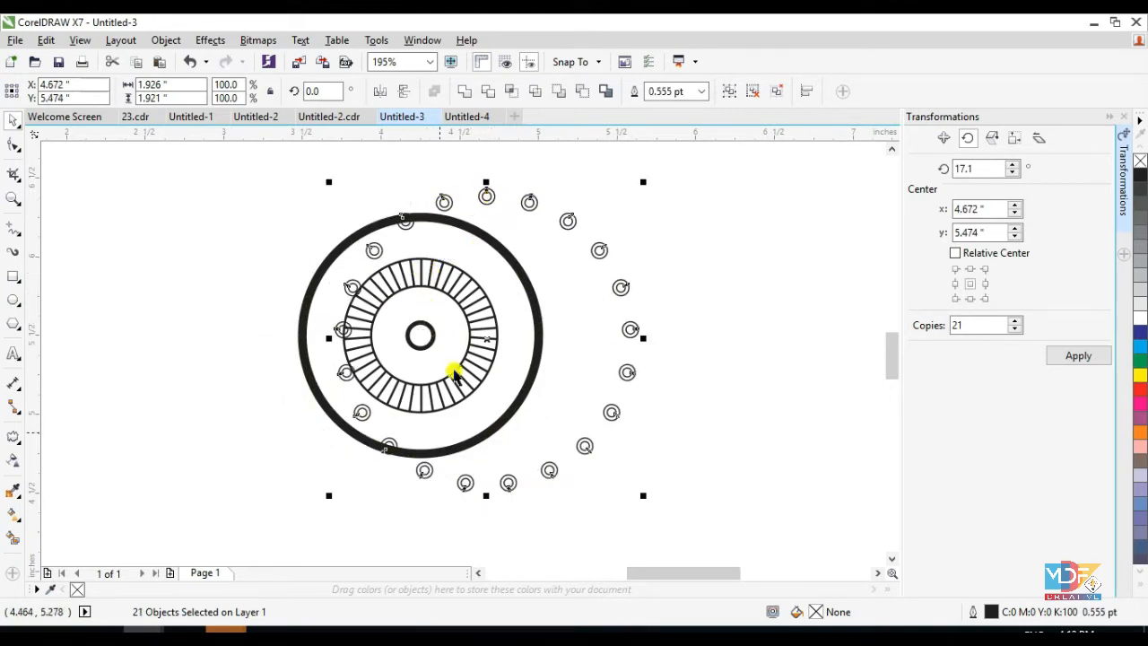
key(ctrl+z)
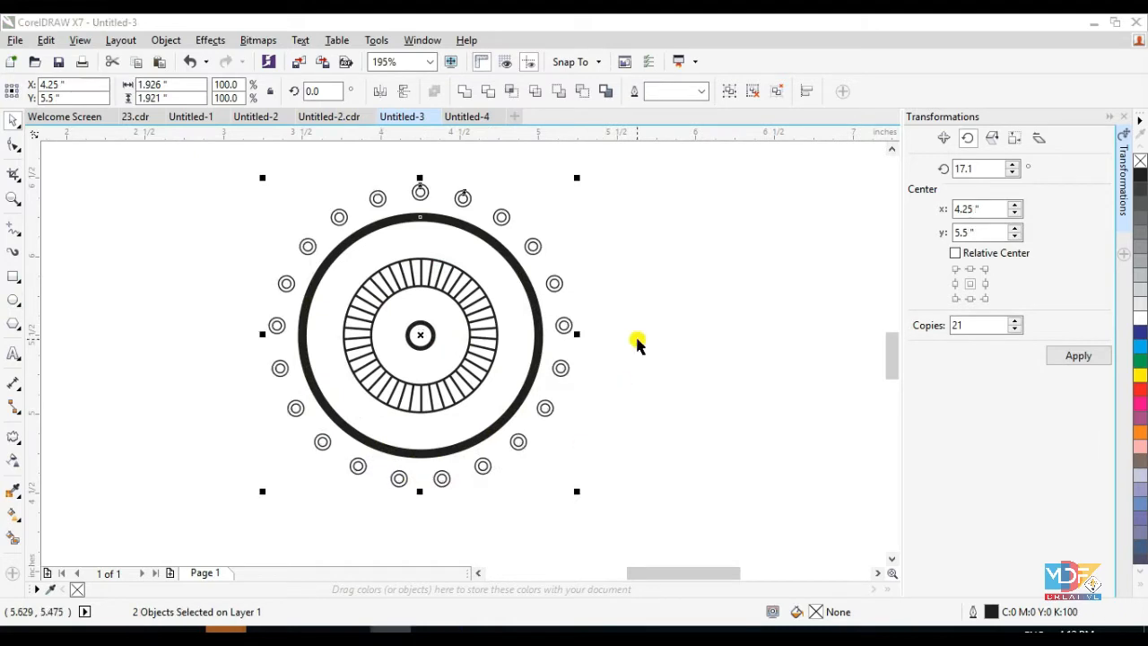
click(637, 345)
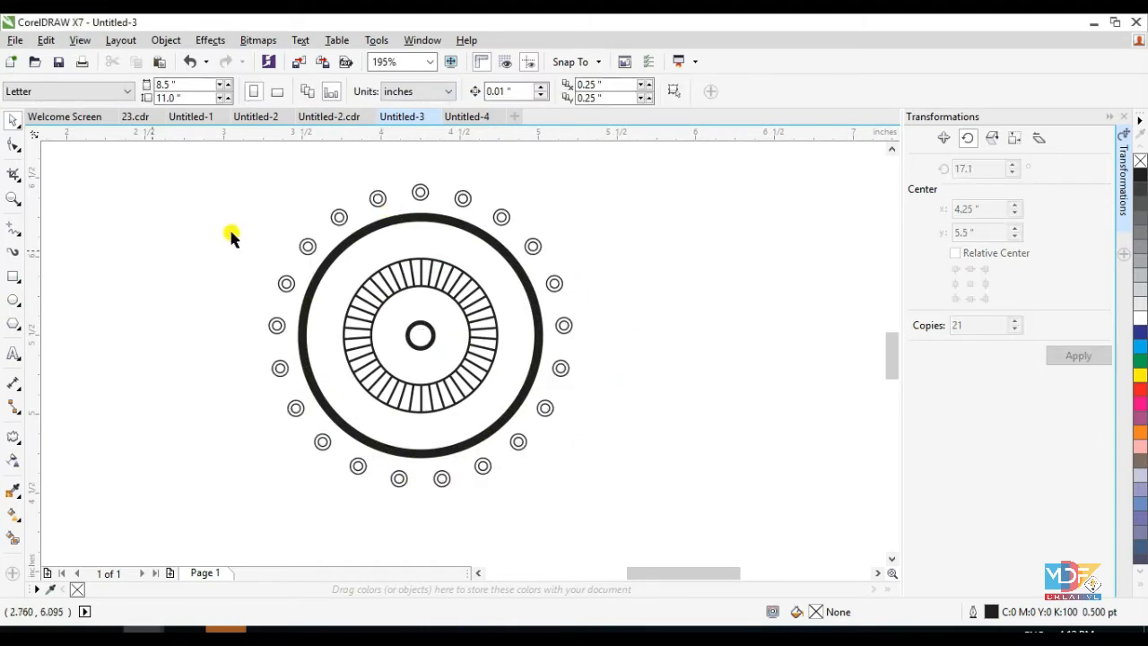
Draw a circle about 2.25 inches in diameter around the small double circles and center-align it with the thick circle horizontally and vertically.
click(13, 301)
mouse_move(442, 343)
mouse_down()
mouse_move(389, 274)
mouse_move(625, 470)
mouse_up()
shift+click(484, 237)
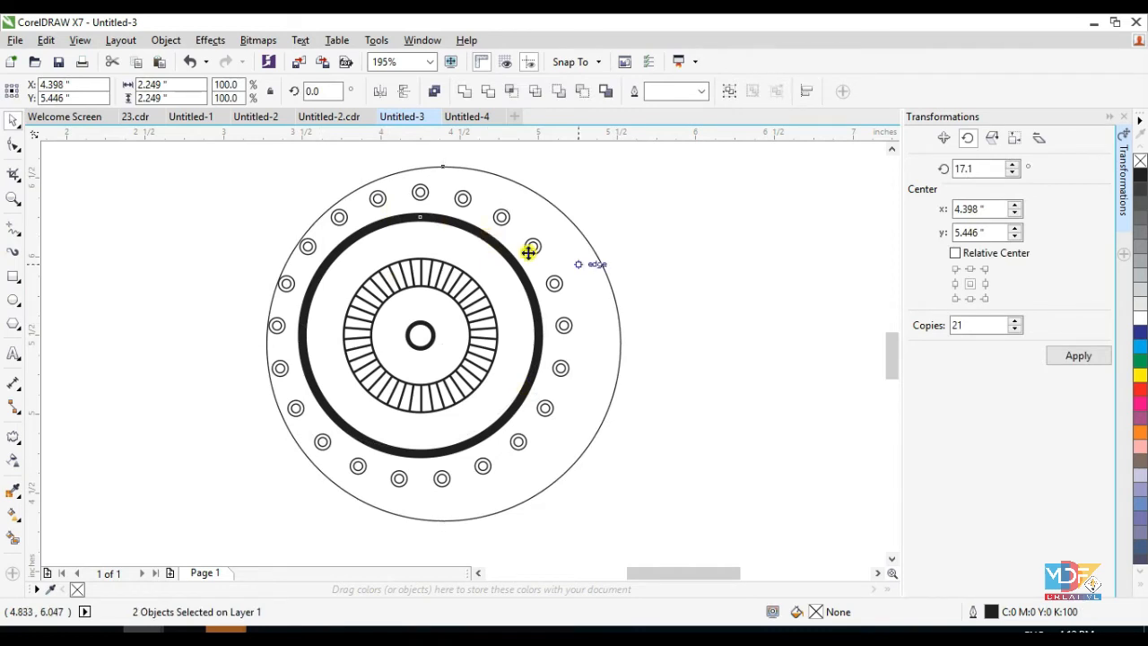
key(c)
key(e)
click(687, 279)
Draw a tiny circle resting on top of the outermost circle and center it horizontally with that circle.
scroll(458, 284, down, 1)
drag(262, 209, 709, 527)
click(527, 211)
click(14, 300)
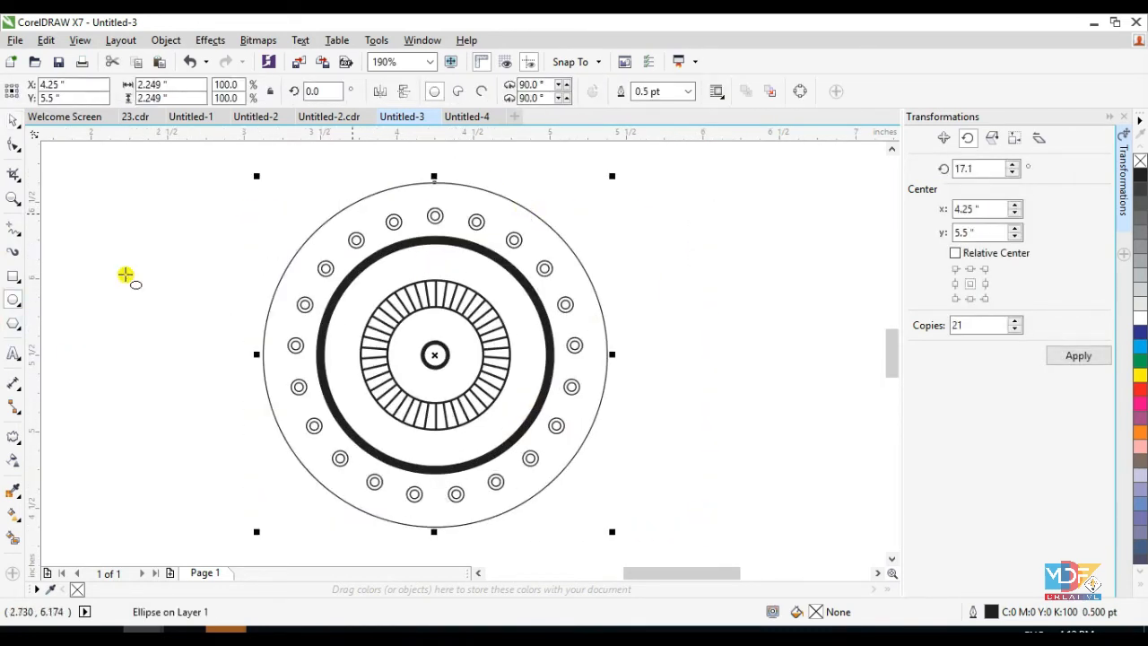
scroll(419, 157, up, 5)
drag(532, 314, 556, 338)
key(space)
shift+click(567, 345)
key(c)
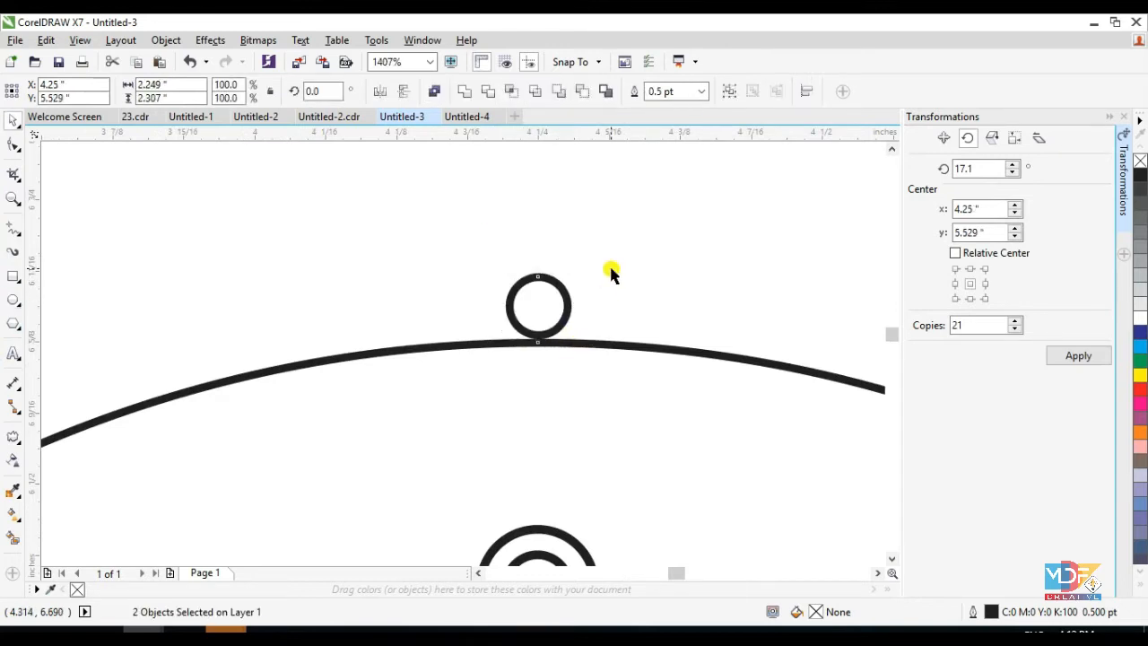
click(611, 269)
key(F3)
drag(324, 148, 574, 272)
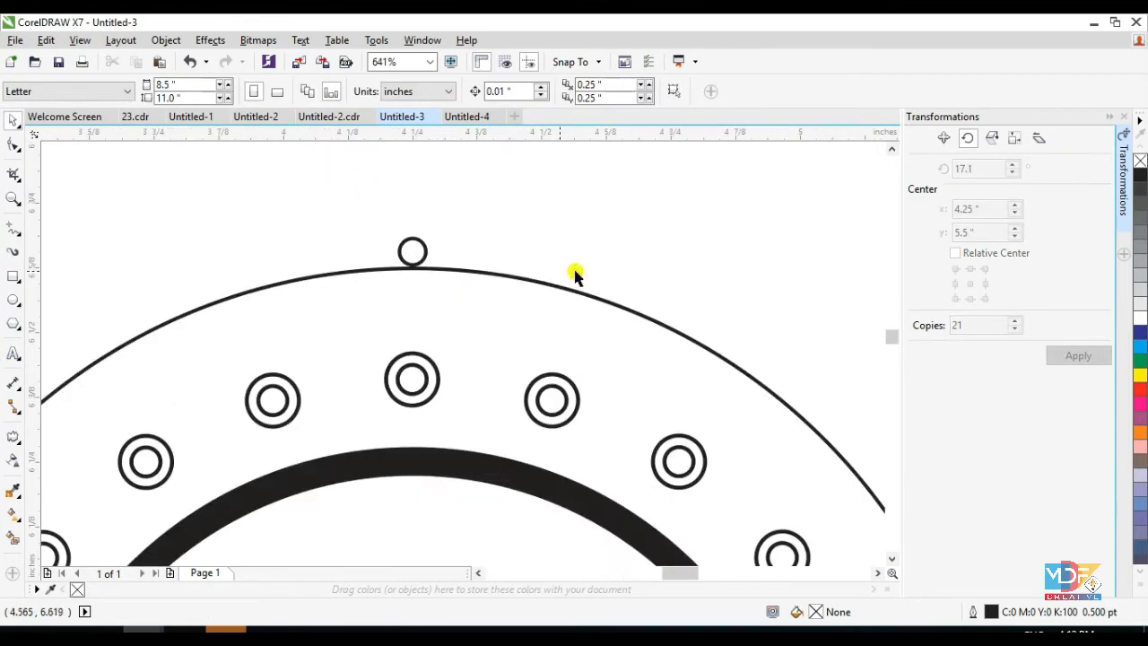
Enlarge the tiny circle on top of the outermost circle to about 0.067 inches and set its outline width to 1 pt.
click(422, 249)
drag(436, 226, 444, 227)
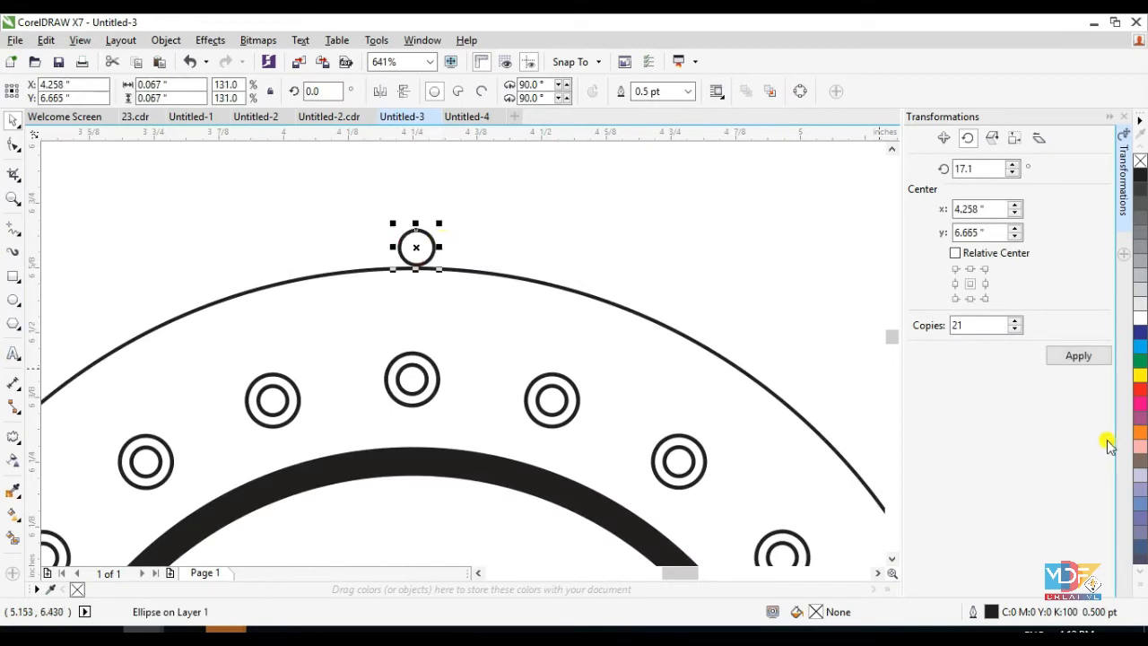
double_click(993, 612)
double_click(419, 216)
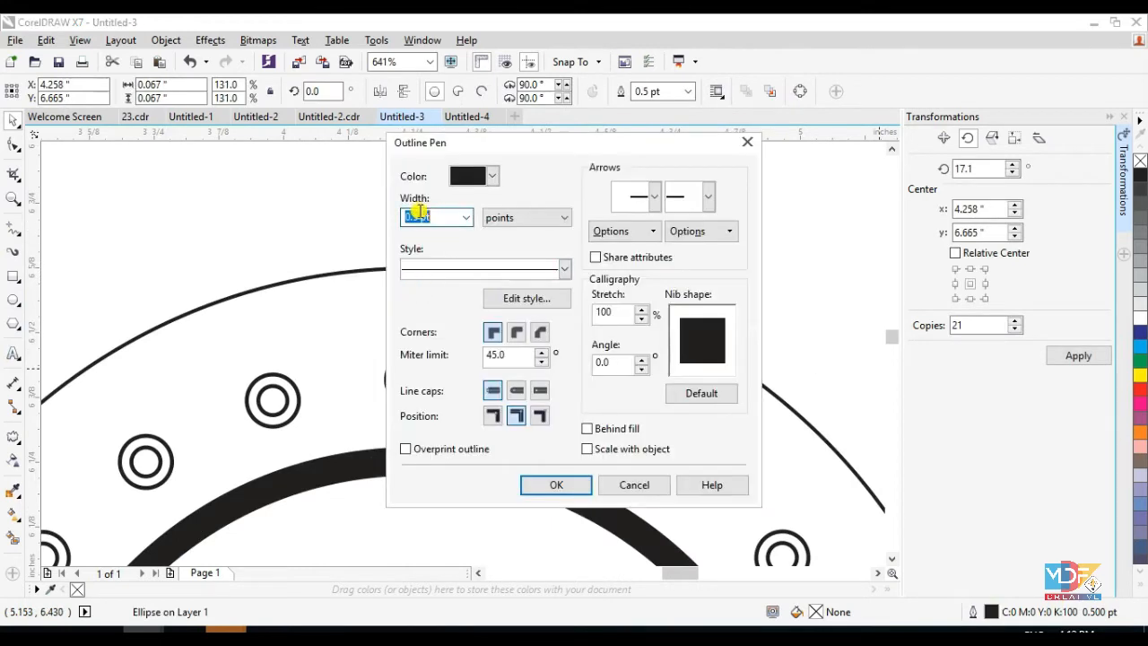
key(Return)
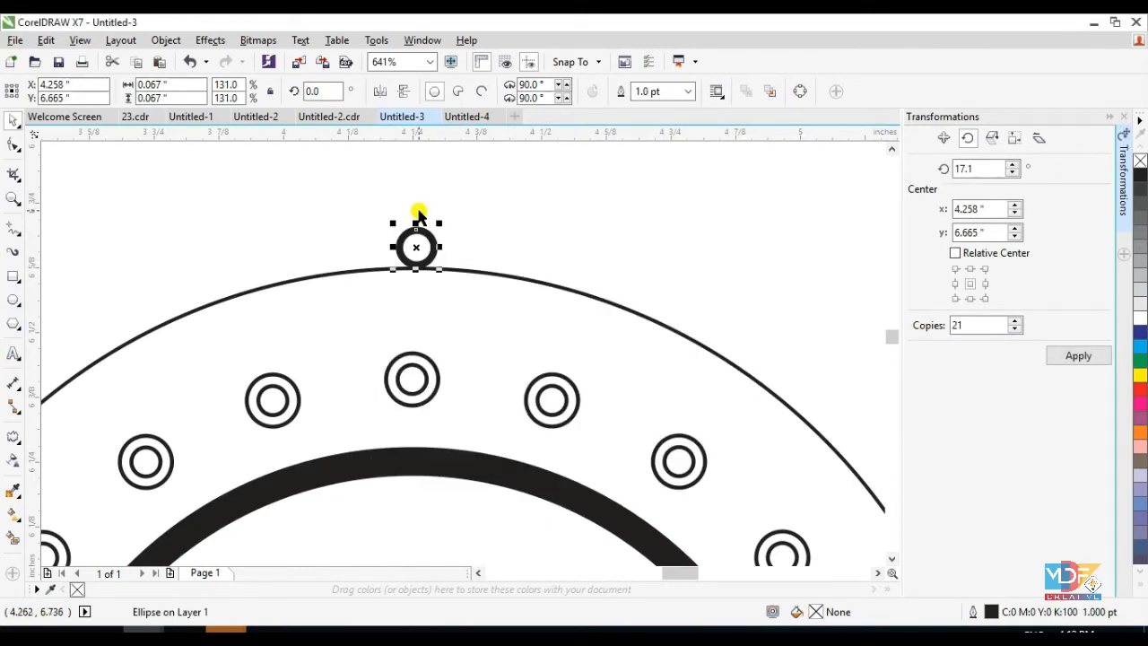
Center-align the enlarged tiny circle horizontally with the outermost circle.
shift+click(473, 271)
key(c)
click(488, 240)
scroll(473, 202, down, 3)
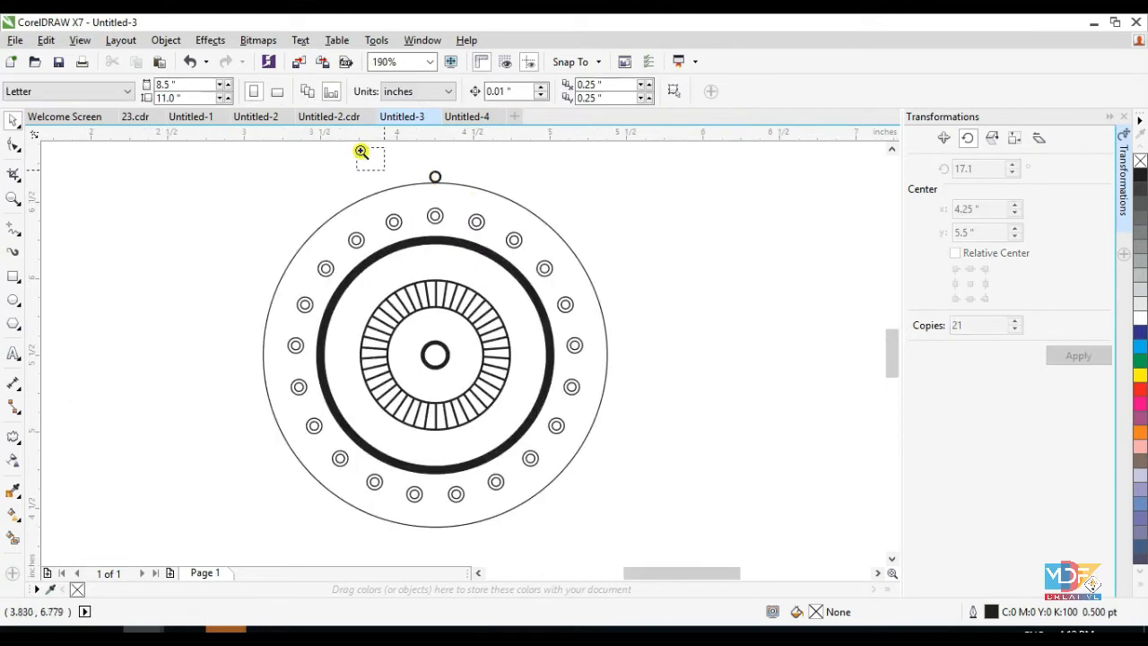
scroll(505, 278, up, 3)
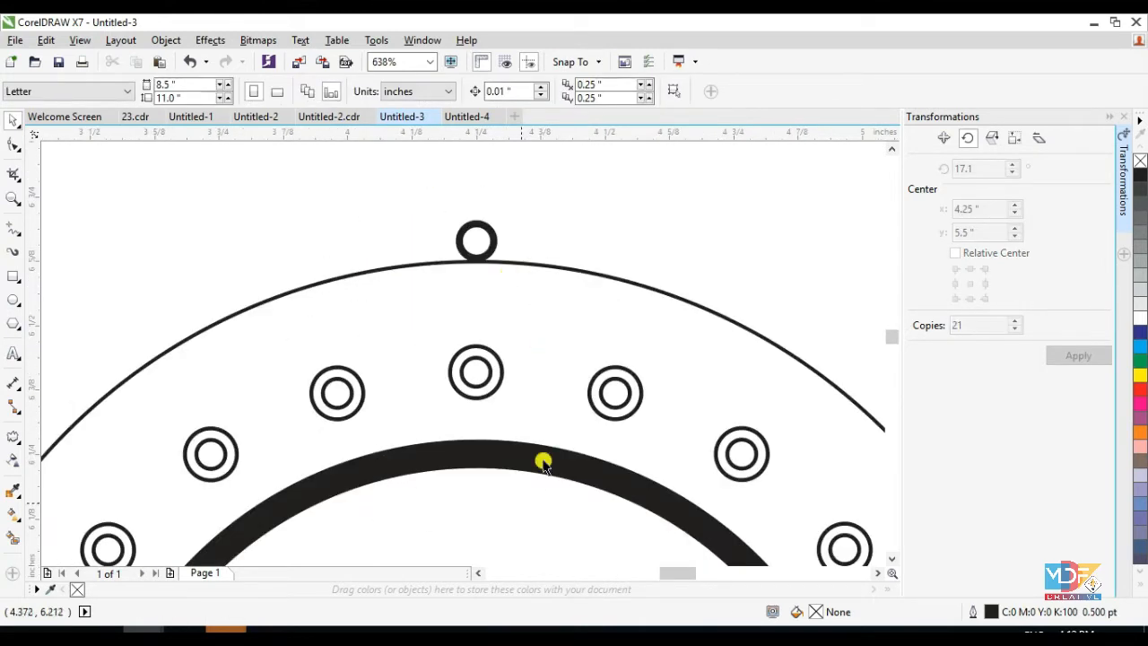
right_click(538, 225)
click(520, 243)
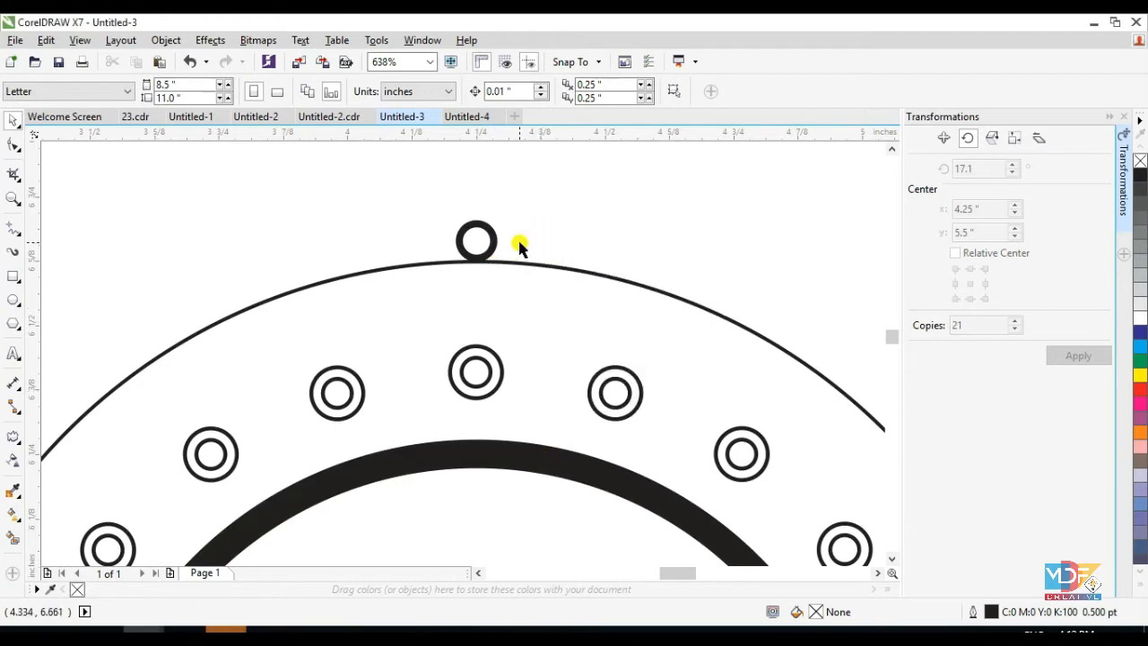
scroll(514, 229, down, 3)
drag(328, 197, 578, 288)
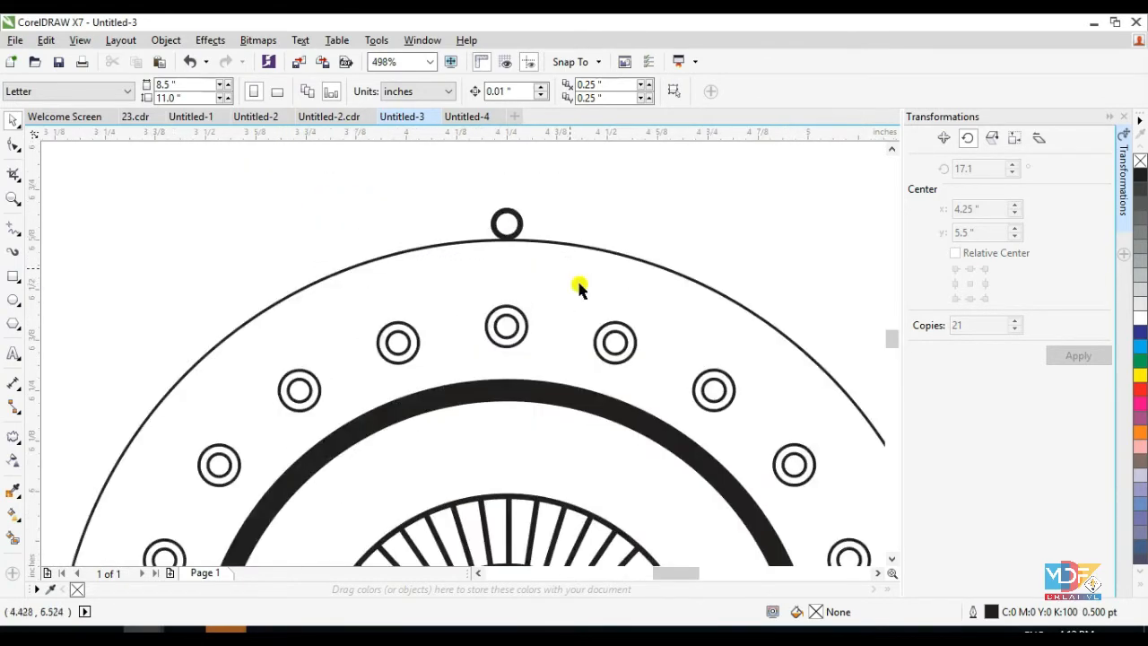
Try to rotate 21 copies of the tiny circle in 17.1° steps about its own center.
click(518, 216)
key(F3)
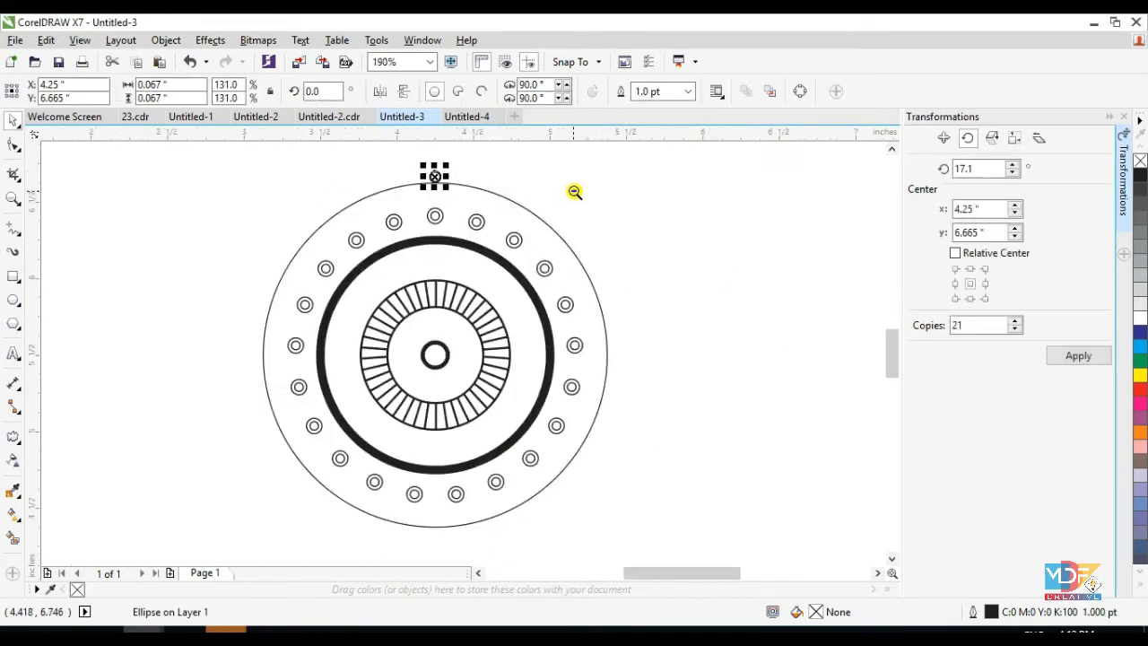
key(F3)
drag(334, 186, 646, 518)
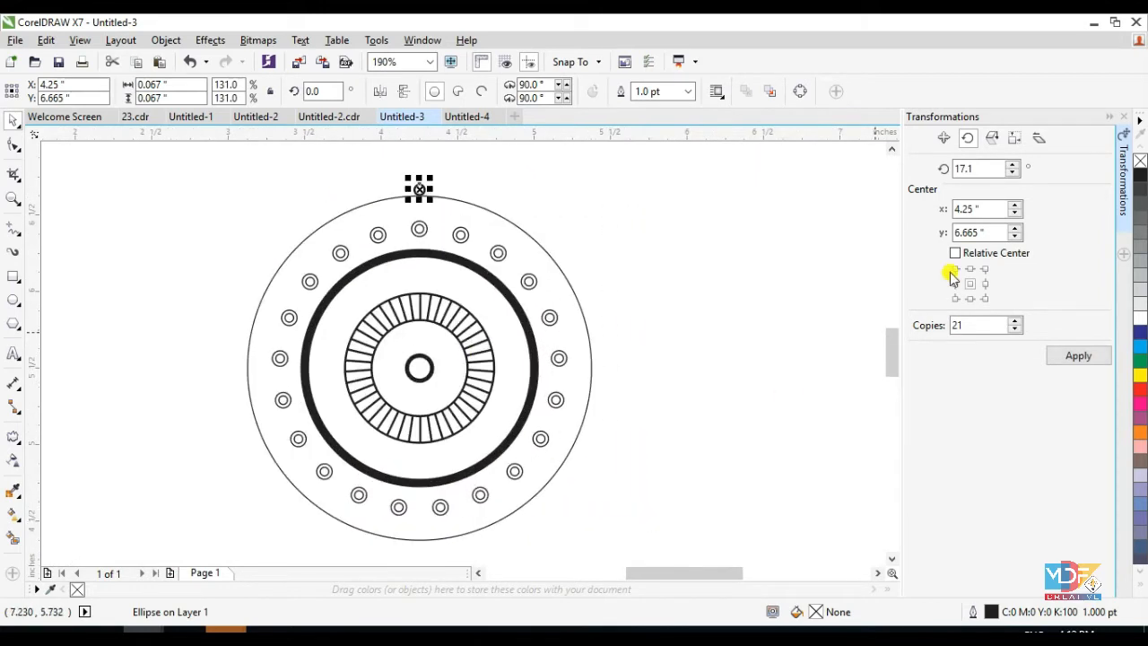
click(1077, 356)
key(ctrl+z)
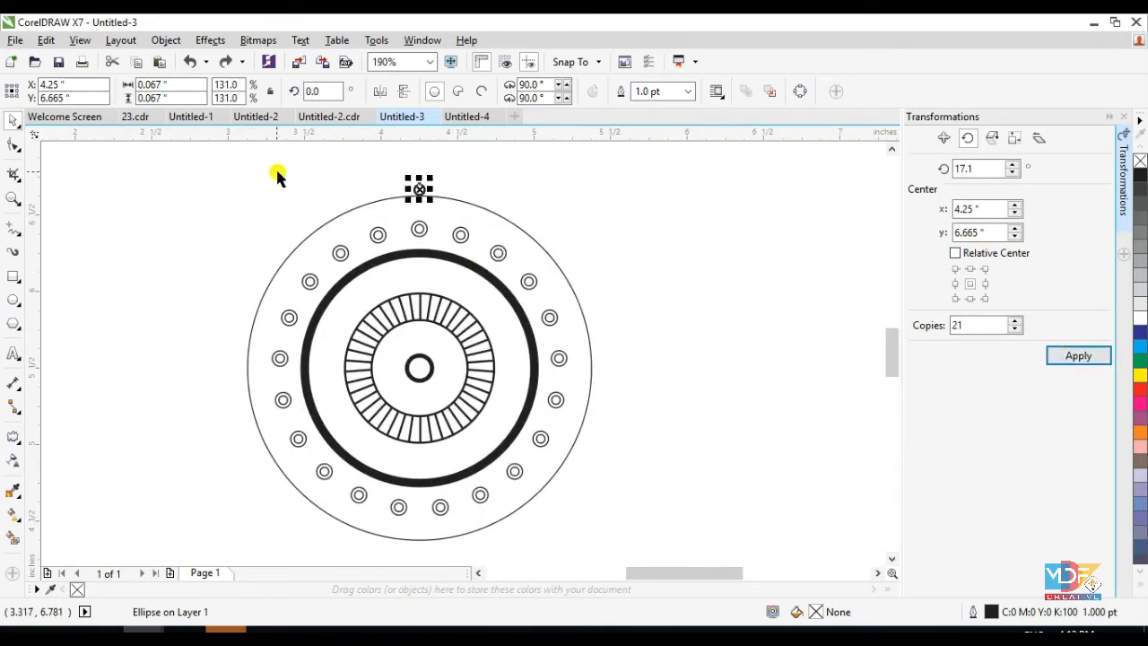
shift+click(428, 196)
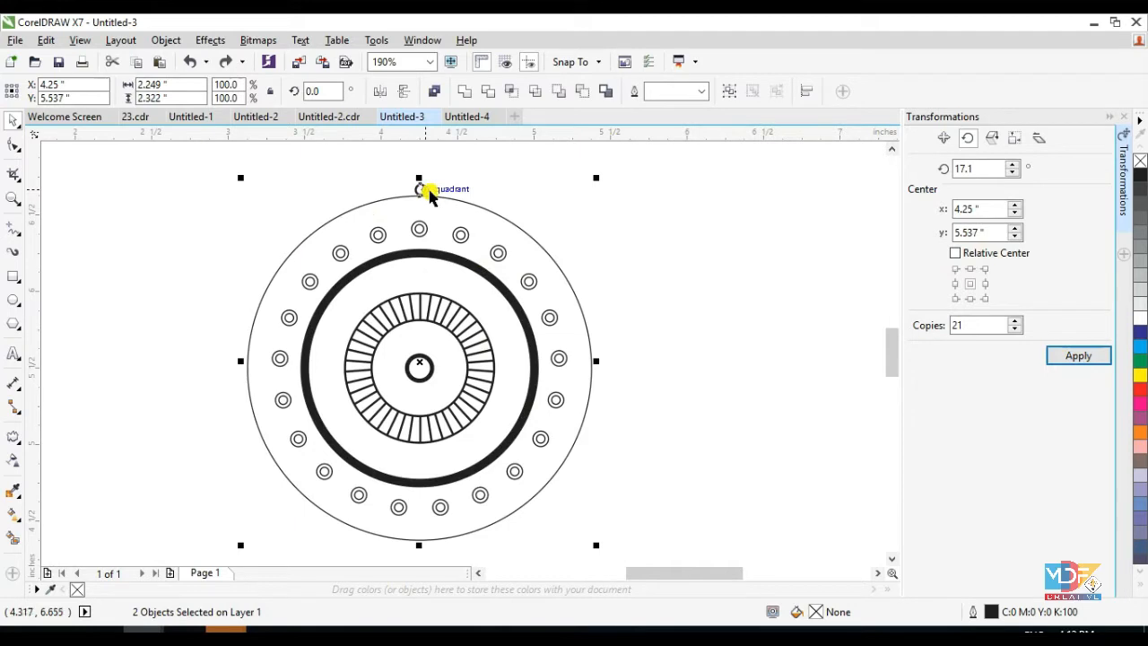
click(455, 160)
Move the tiny circle's rotation center to the middle of the concentric rings and rotate 21 copies in 17.1° steps around it.
click(419, 187)
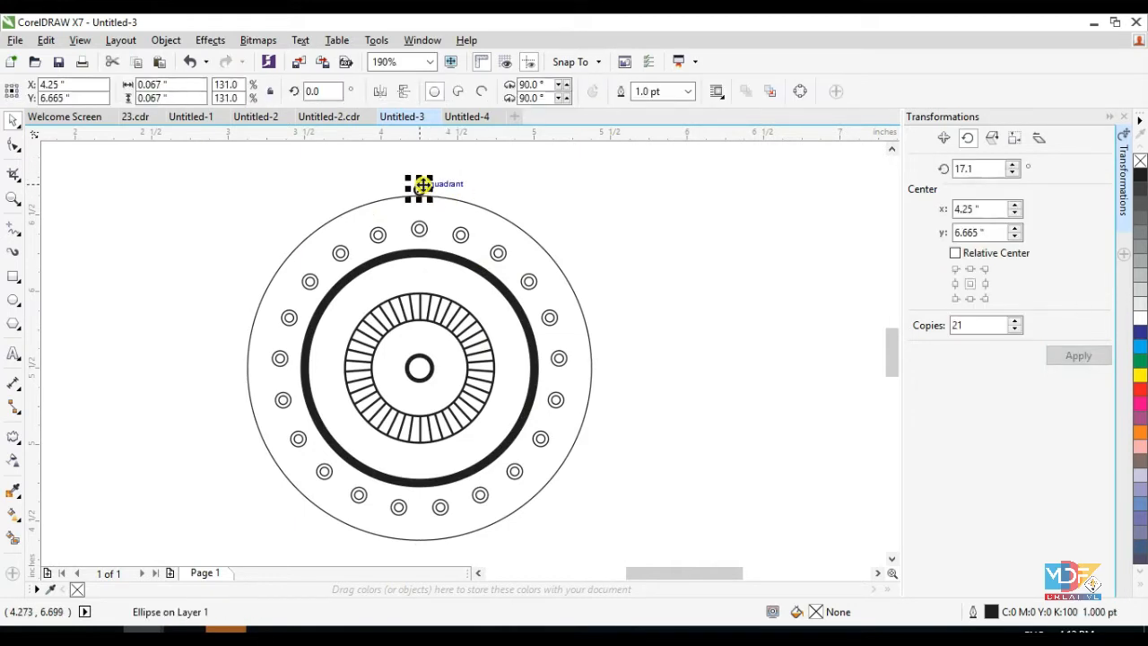
click(421, 190)
drag(419, 187, 419, 363)
scroll(419, 363, up, 5)
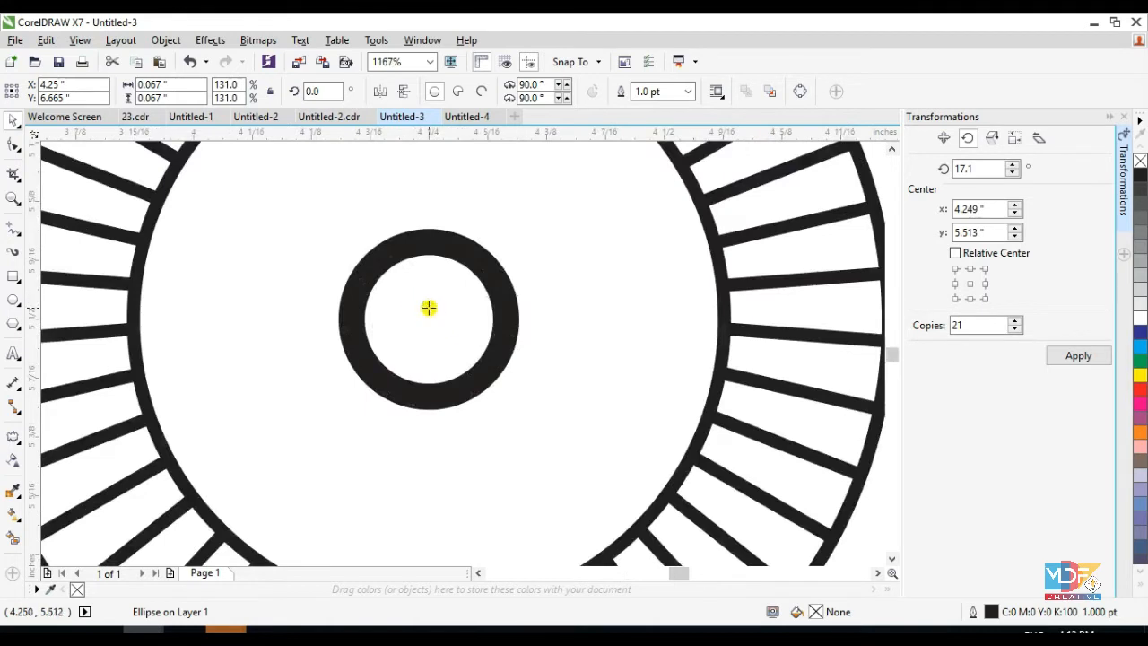
drag(430, 319, 431, 318)
scroll(431, 318, down, 5)
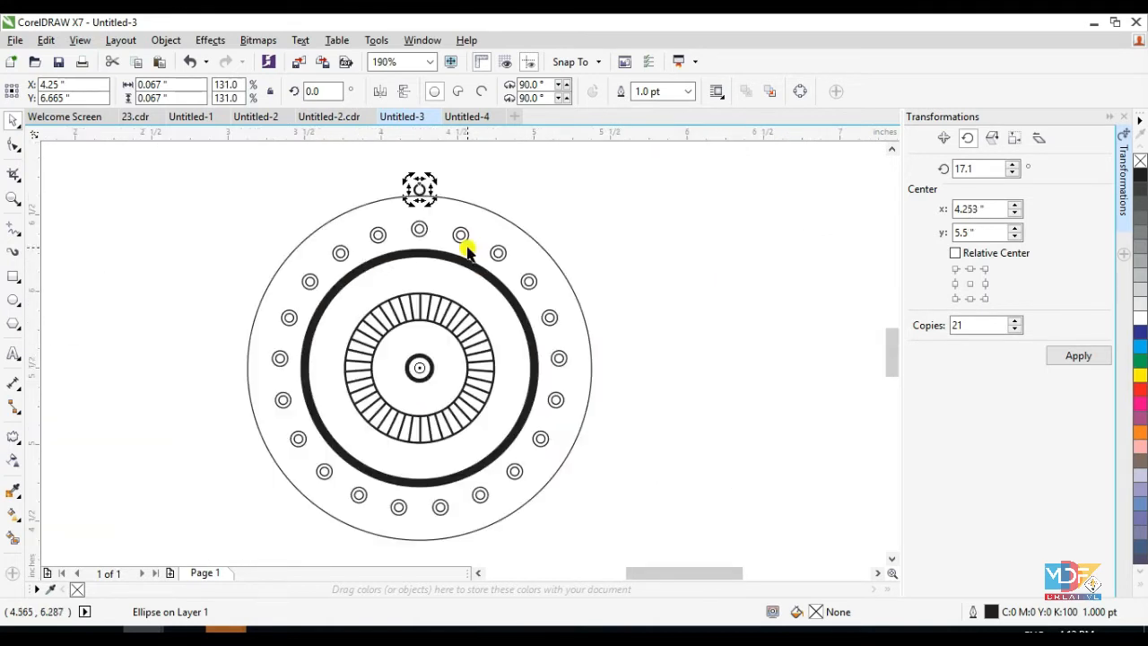
click(1072, 357)
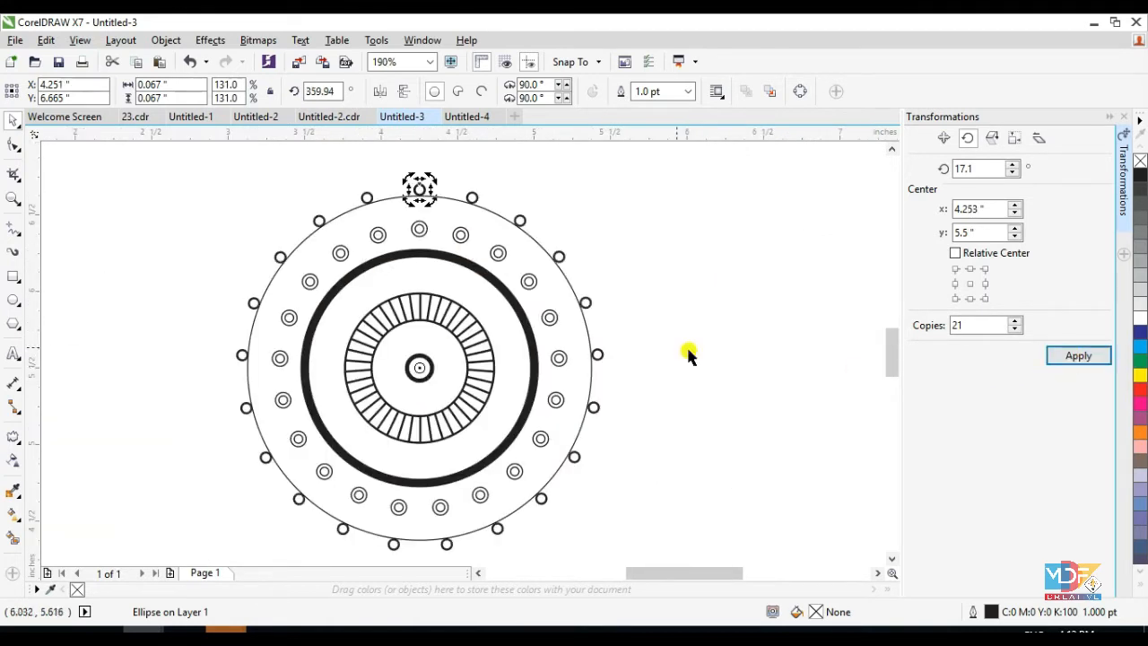
click(443, 185)
click(418, 187)
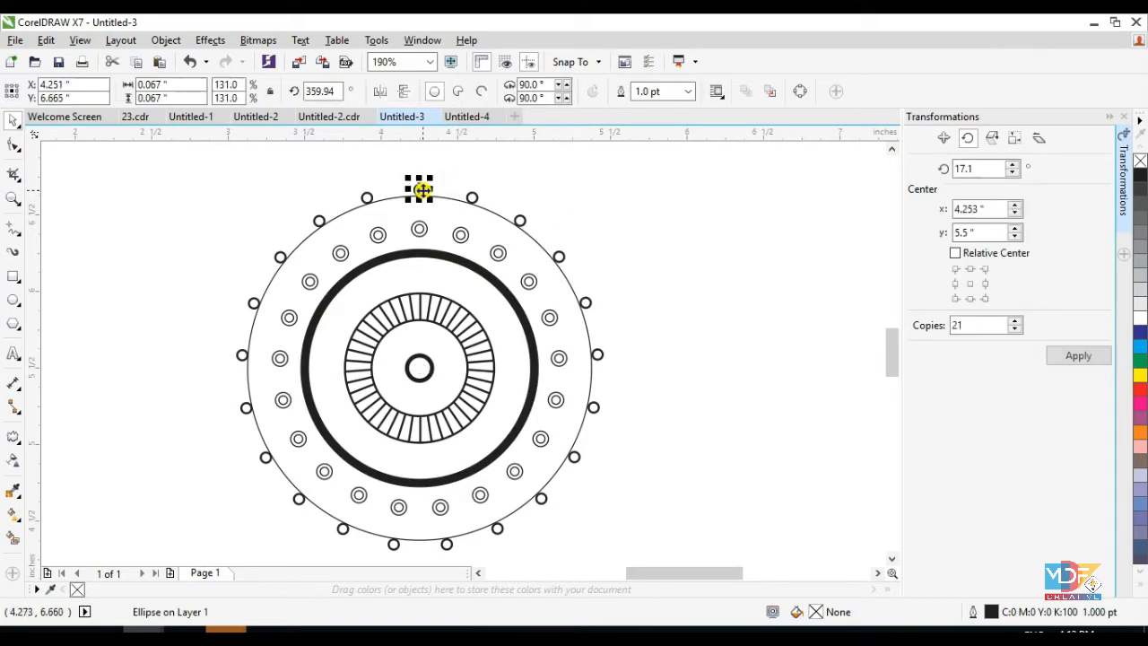
click(569, 189)
Set the outline width of the large circle inside the ring of tiny circles to 1 pt.
key(z)
key(F3)
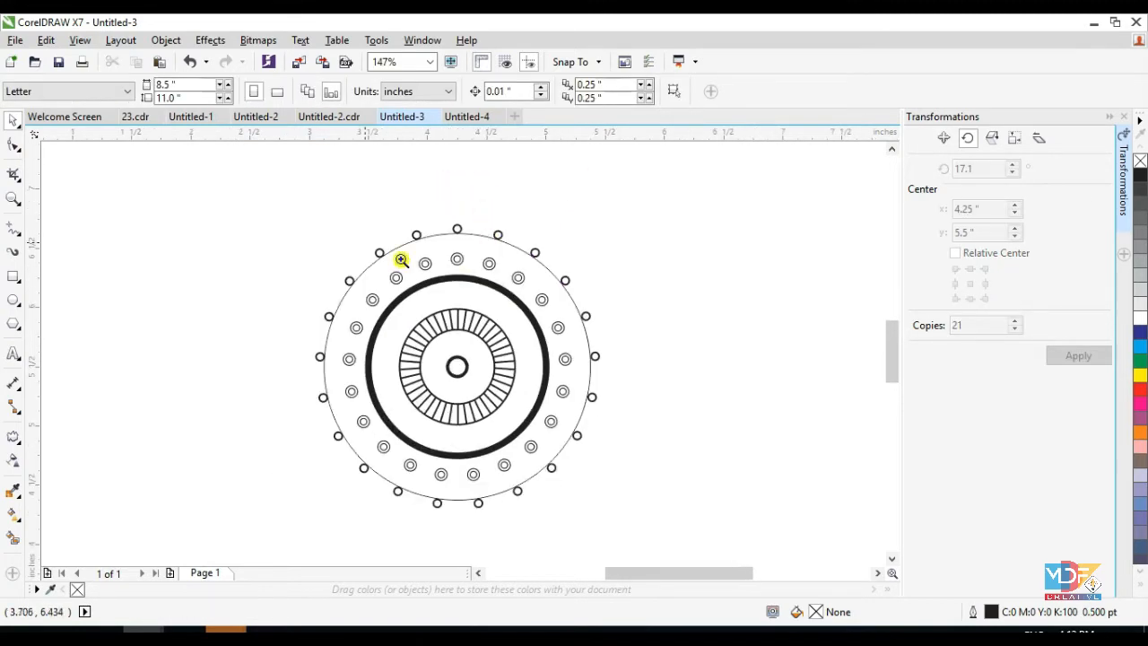
drag(280, 186, 618, 415)
click(571, 257)
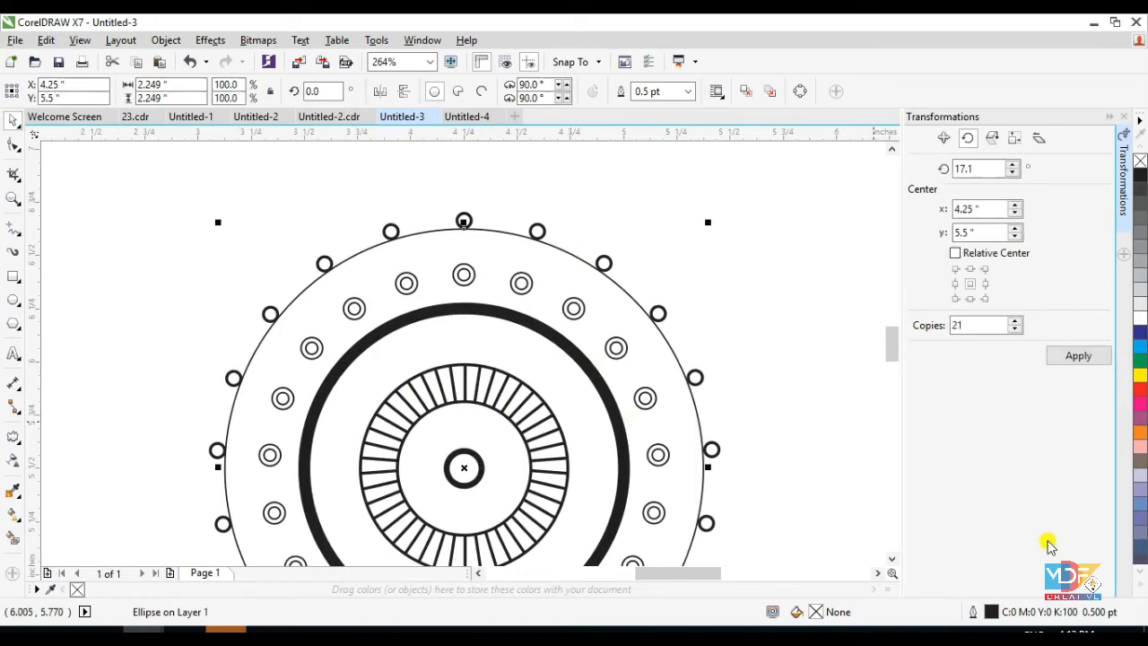
double_click(993, 611)
double_click(426, 222)
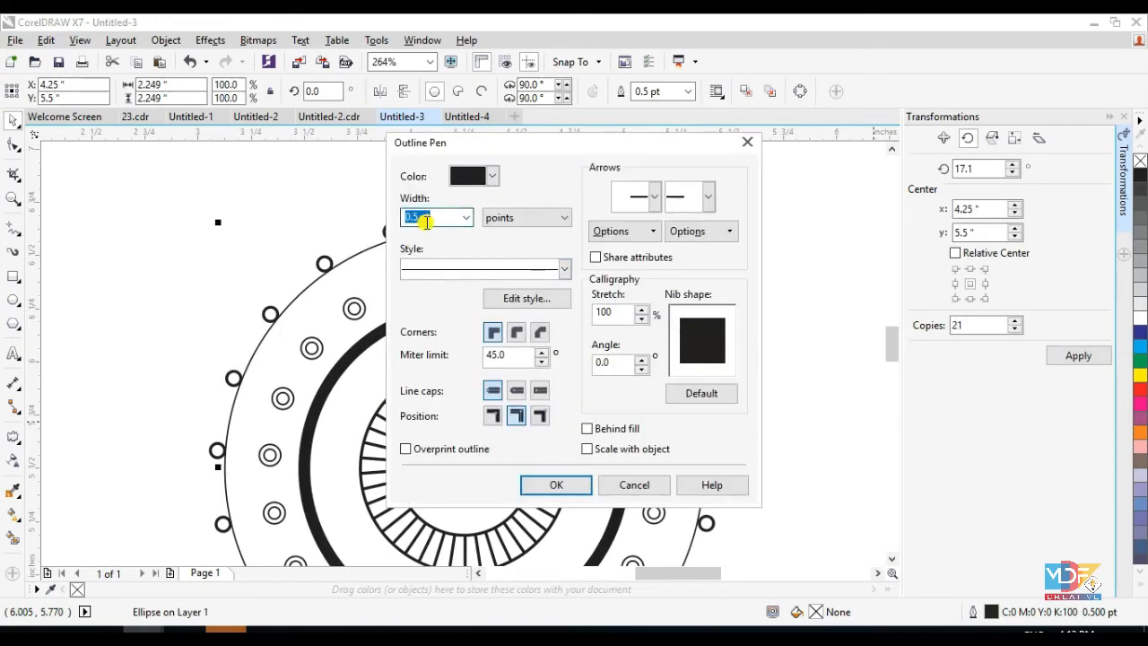
text(1)
key(Return)
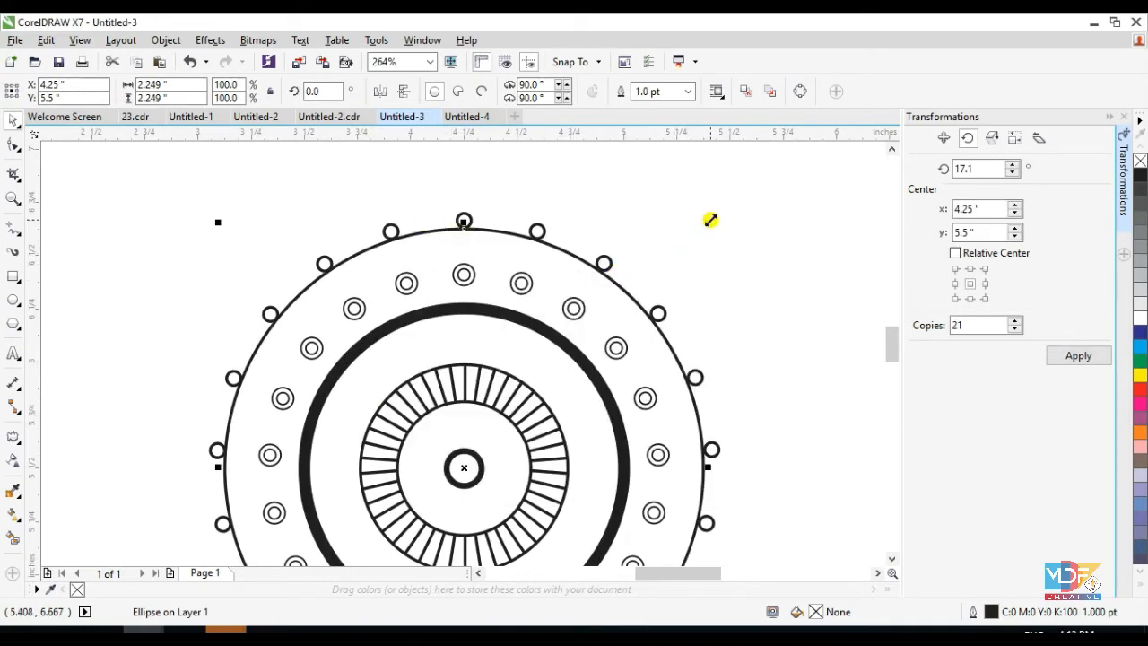
Duplicate the large outer circle concentrically at about 2.41 inches in diameter to enclose the ring of tiny circles.
drag(710, 219, 727, 203)
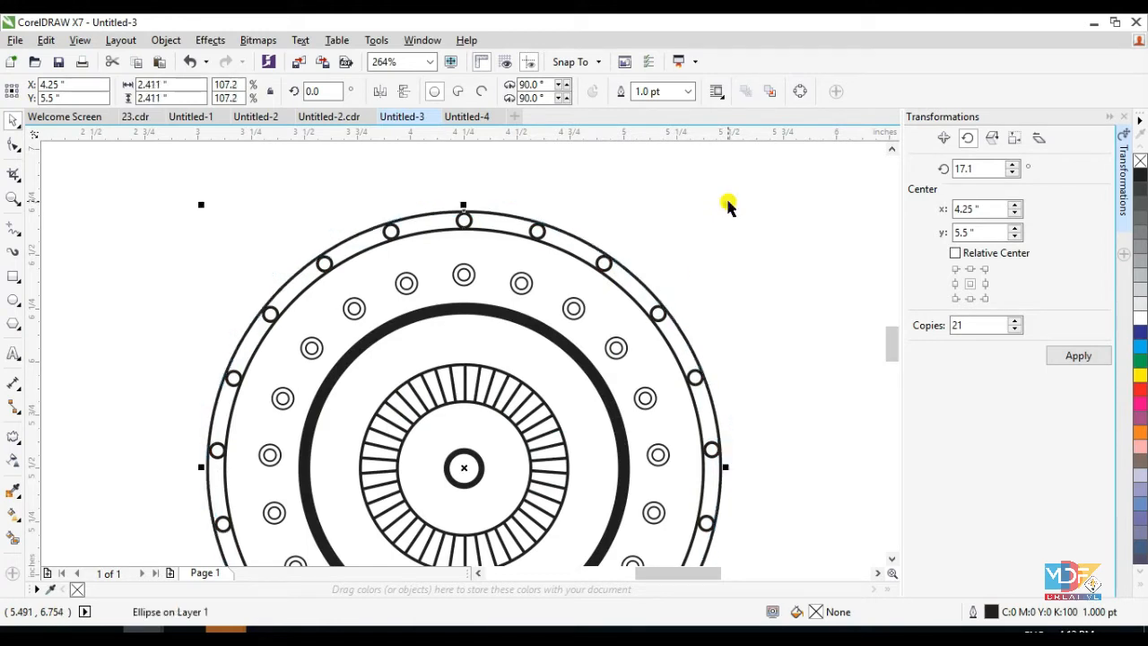
click(694, 281)
scroll(531, 293, down, 2)
scroll(531, 293, down, 2)
drag(353, 224, 585, 455)
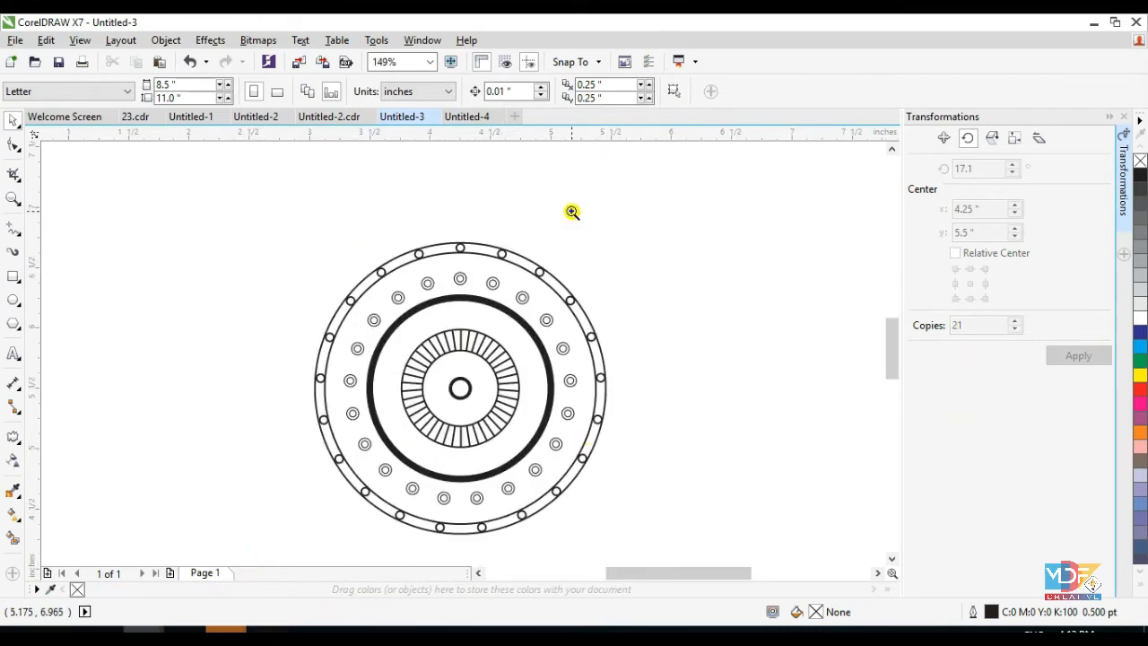
Draw a vertical line about 1.225 inches long in the empty area above the emblem and trace it back to its starting point.
scroll(556, 233, down, 2)
drag(366, 194, 544, 343)
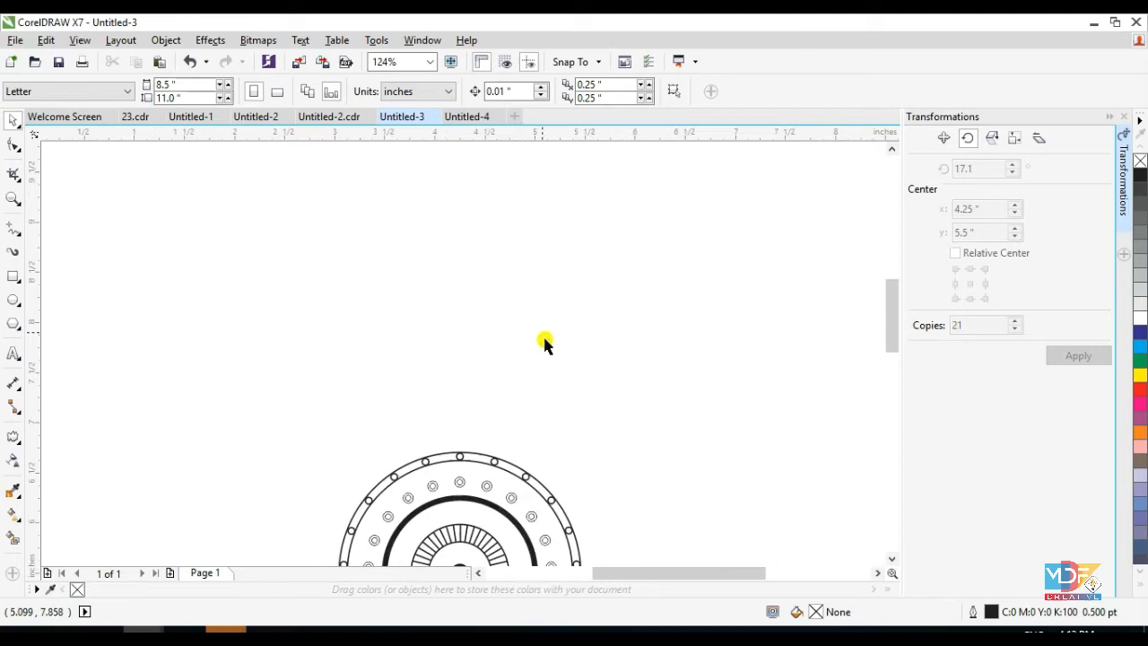
click(8, 225)
drag(371, 191, 371, 328)
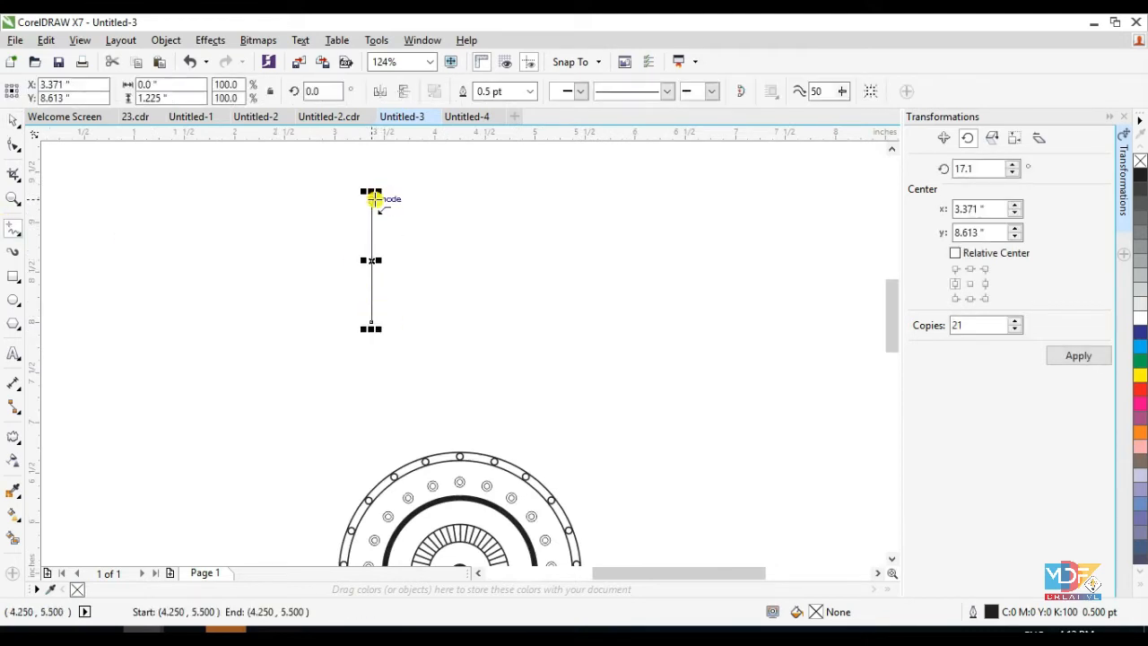
drag(371, 199, 369, 321)
key(space)
key(F2)
drag(302, 176, 466, 369)
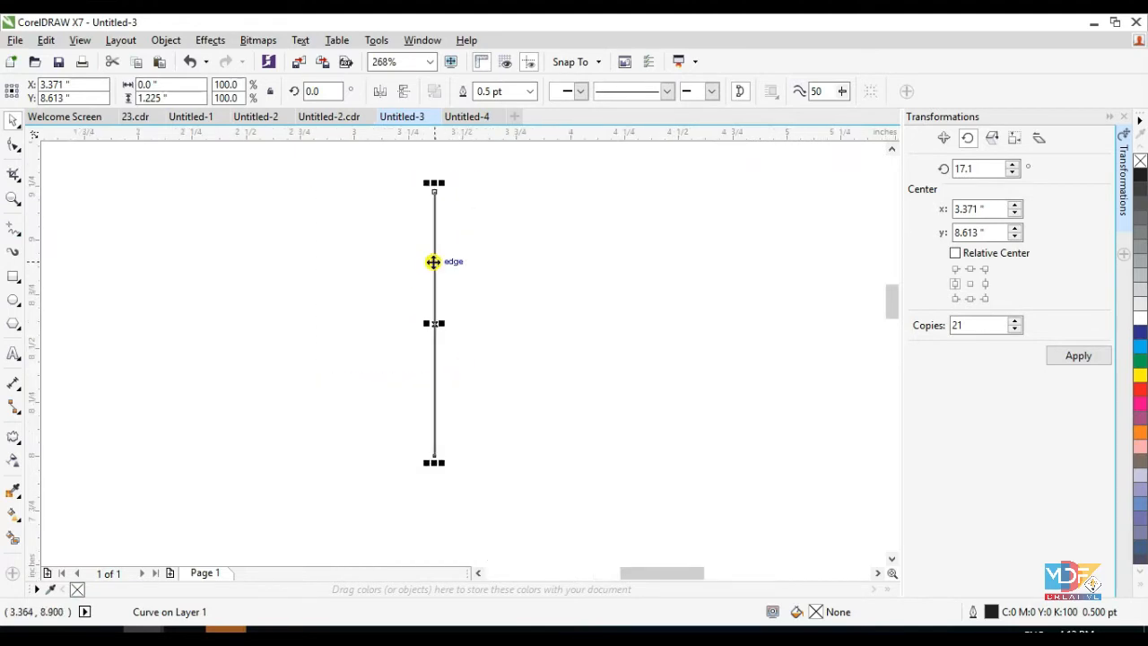
Convert one of the two overlapping line segments to a curve and bulge its lower part out to the left.
key(F10)
click(434, 296)
right_click(434, 296)
click(484, 368)
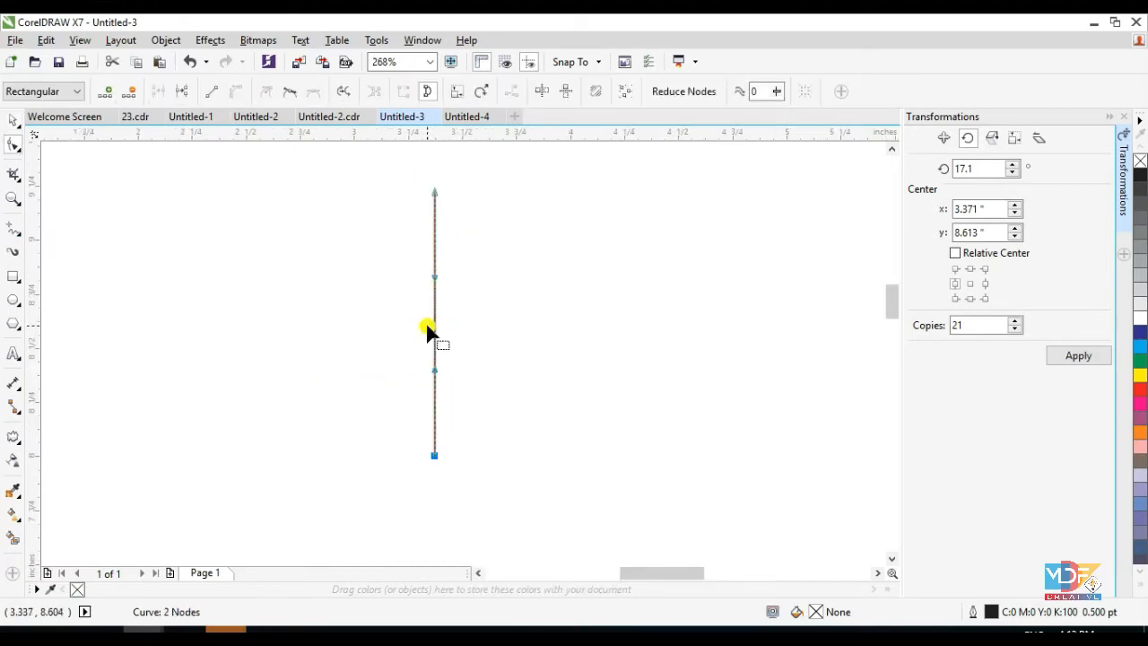
drag(434, 373, 297, 446)
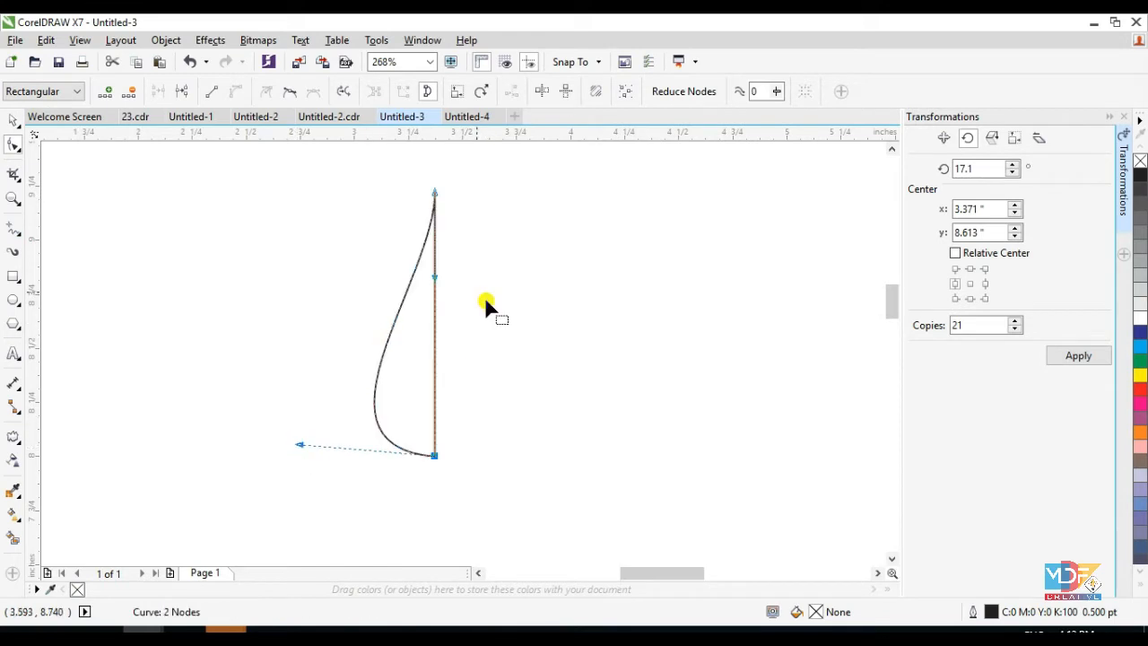
Convert the remaining straight segment to a curve and bulge it to the right, evening both handles into a teardrop about 0.56 inches wide.
click(435, 322)
right_click(435, 325)
click(470, 391)
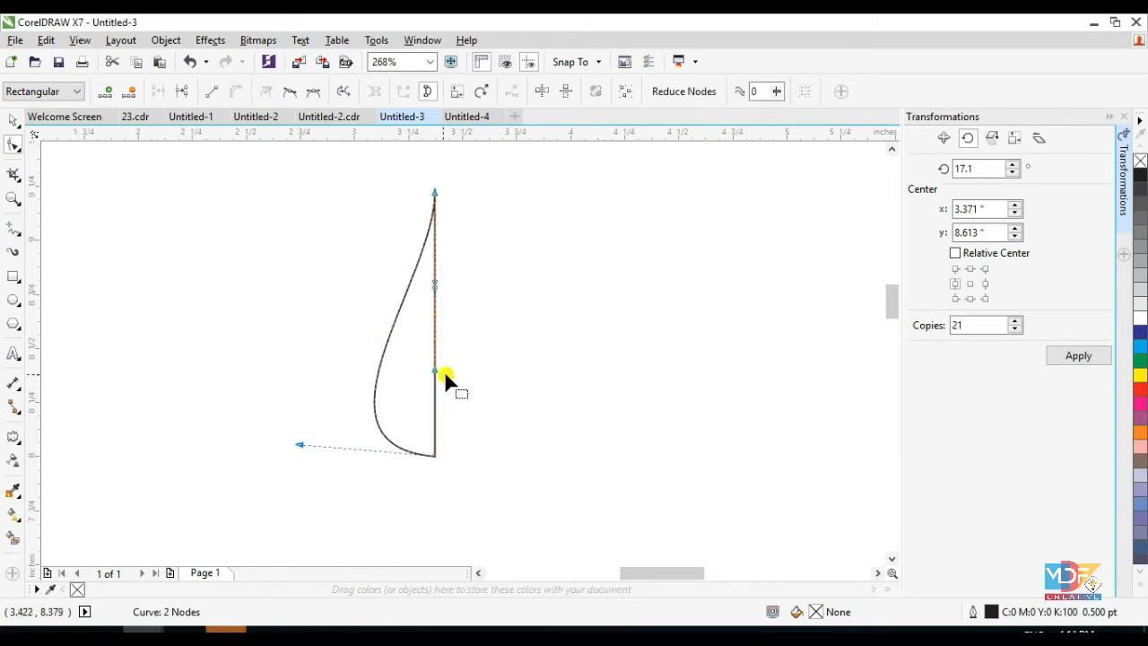
drag(435, 376, 567, 450)
drag(299, 444, 300, 456)
drag(569, 450, 570, 453)
key(space)
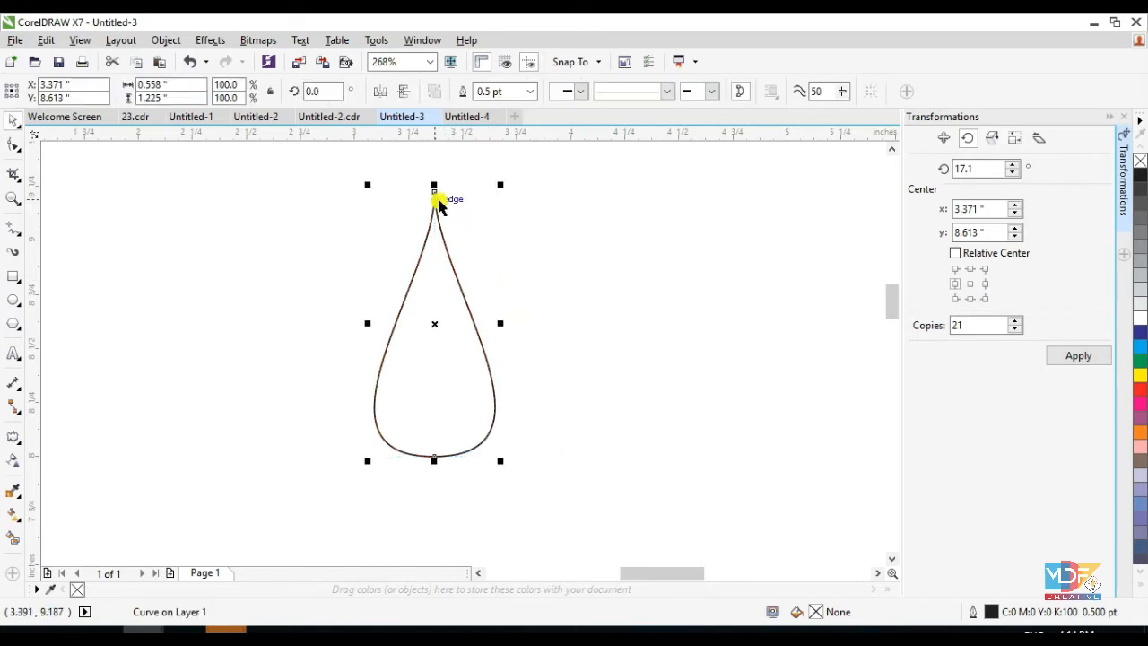
Duplicate the teardrop from its base at about 0.44 by 0.92 inches, nested inside the original.
drag(435, 188, 432, 253)
drag(502, 354, 490, 356)
key(F2)
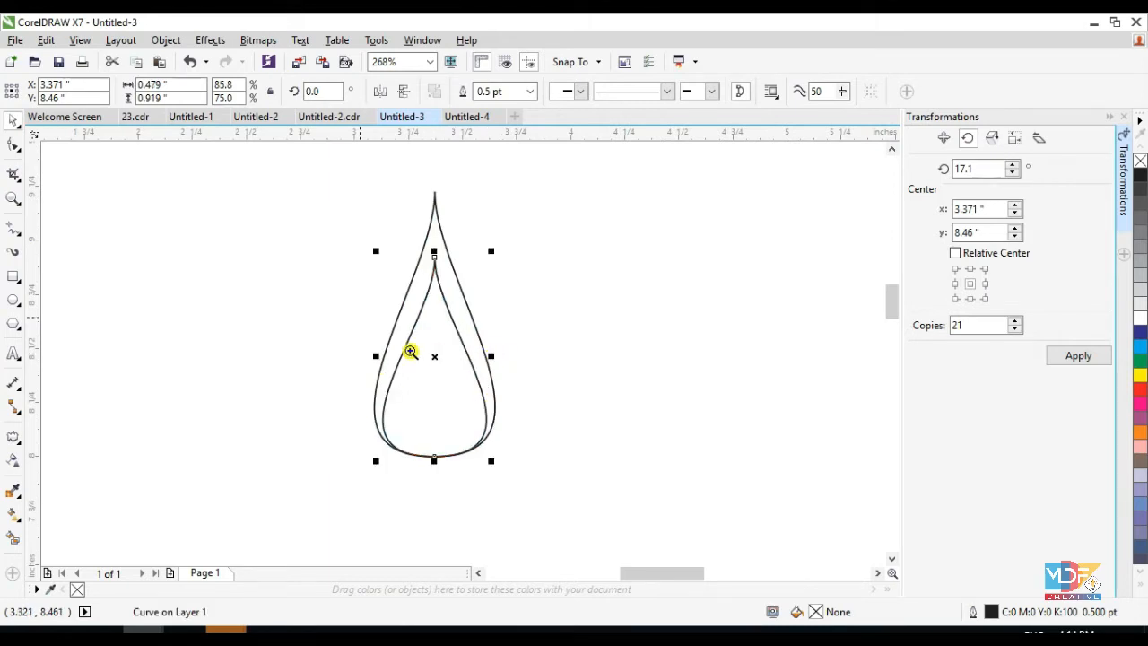
drag(325, 287, 554, 487)
drag(567, 287, 558, 287)
key(F3)
Duplicate the inner teardrop from its base at about 0.29 by 0.53 inches as a third nested shape.
drag(434, 252, 441, 336)
key(F2)
drag(258, 248, 555, 467)
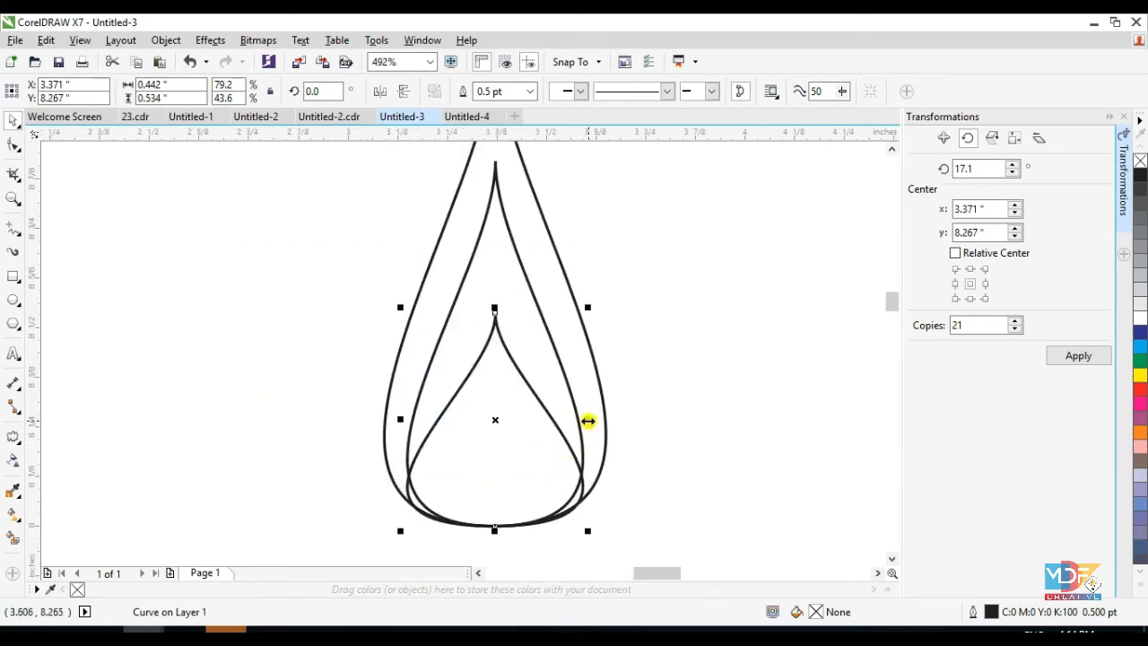
drag(588, 421, 559, 422)
key(F3)
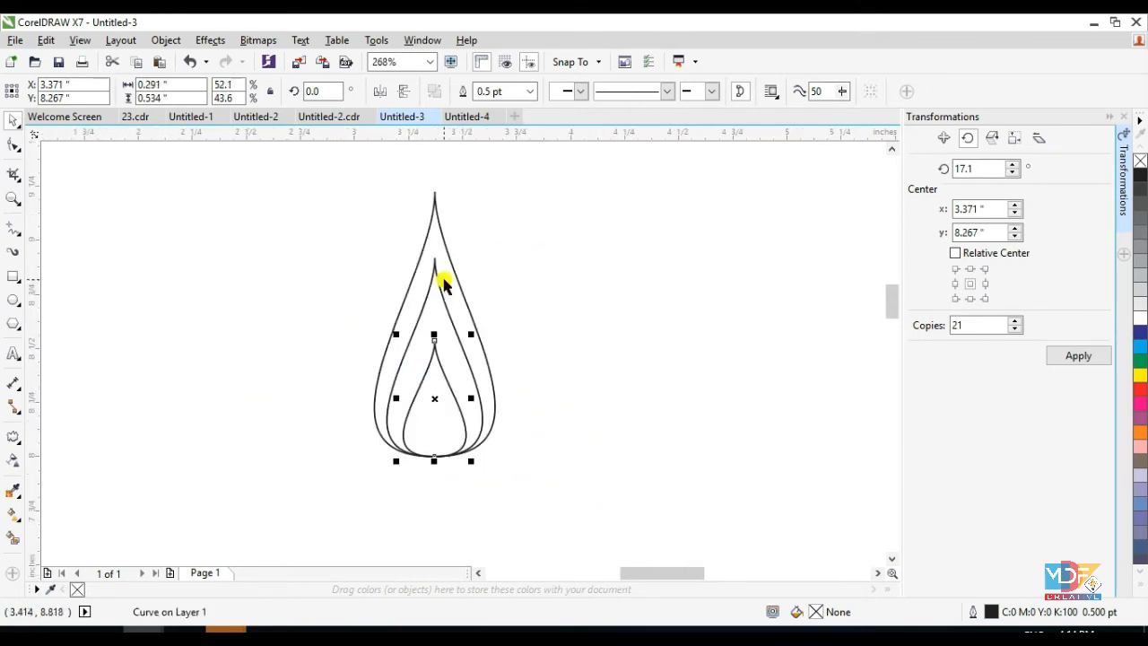
key(F3)
drag(232, 168, 591, 461)
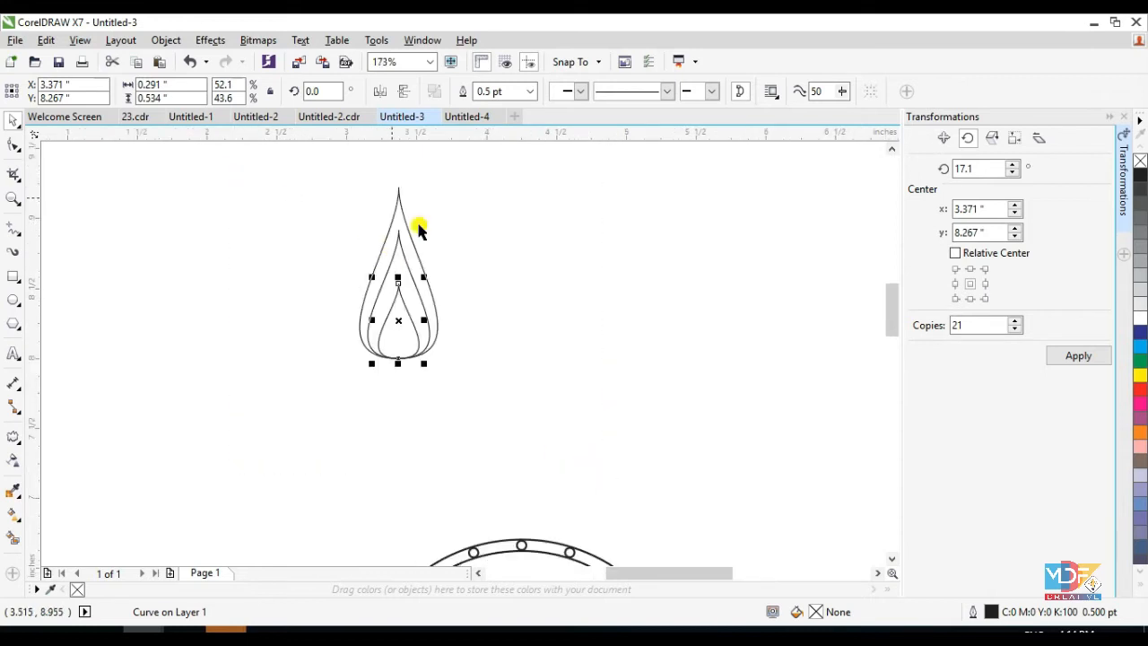
Scale the three nested teardrops to about 0.26 by 0.58 inches above the emblem's outer circle and group them.
drag(297, 167, 543, 405)
click(540, 309)
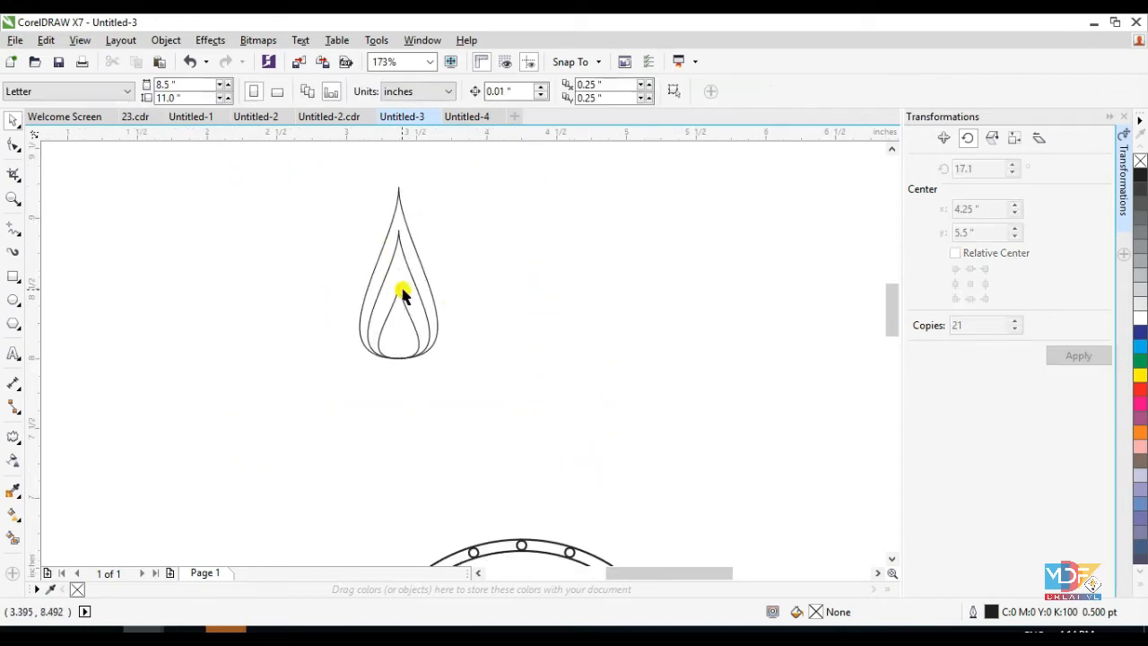
click(402, 292)
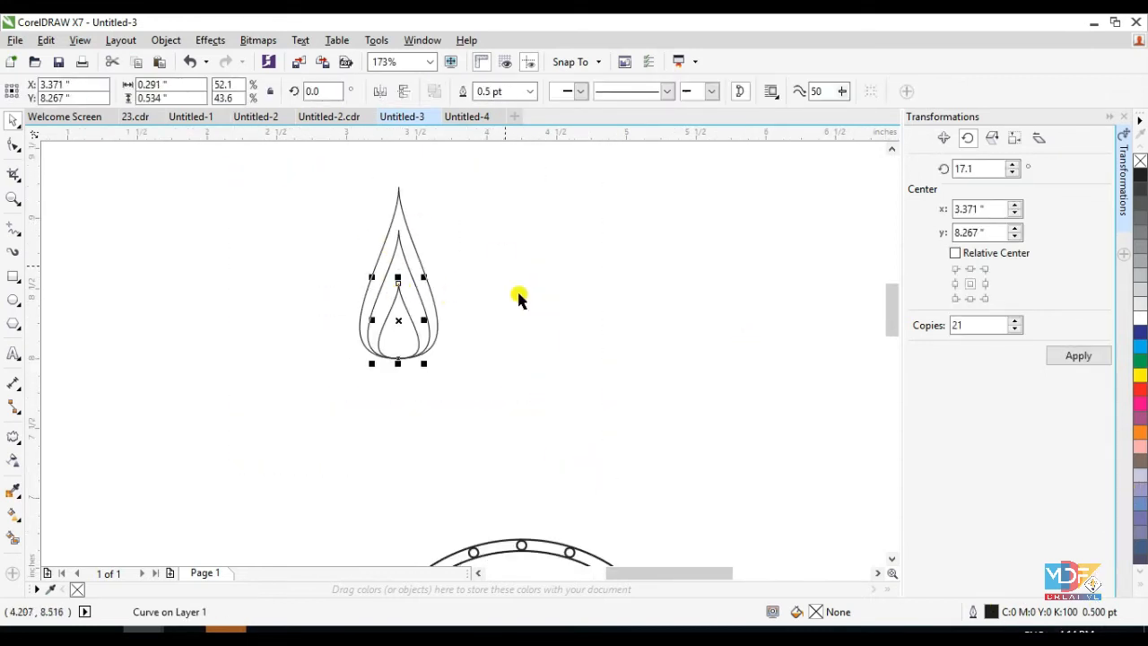
key(F3)
drag(283, 168, 500, 400)
drag(335, 190, 472, 422)
key(F2)
key(shift+F4)
drag(498, 382, 500, 385)
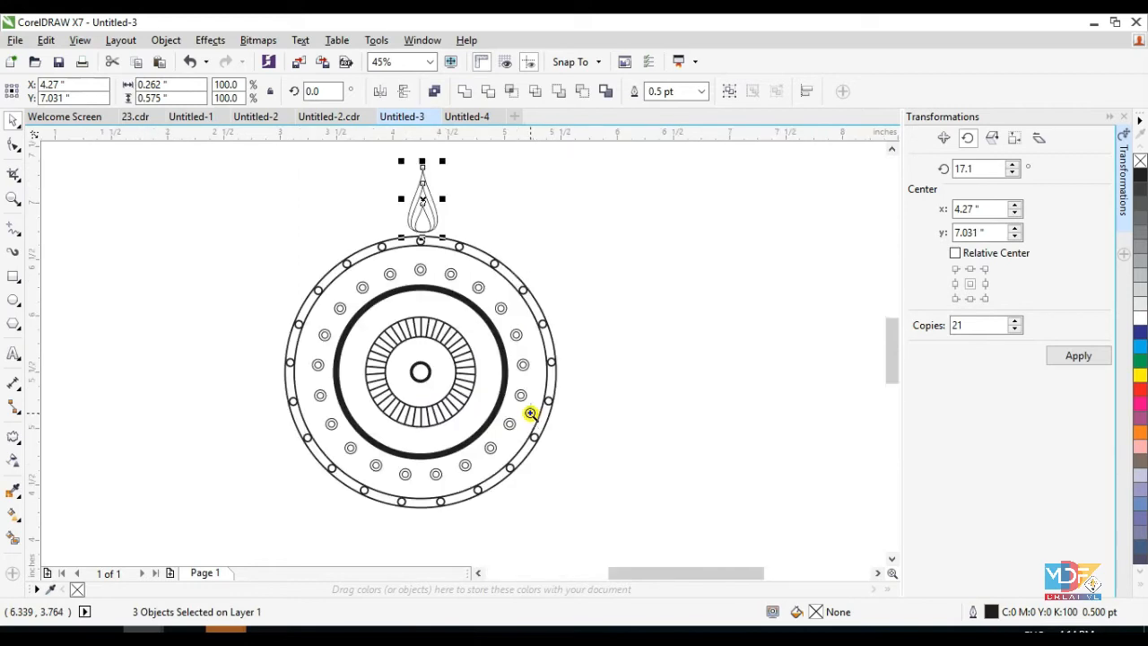
key(ctrl+g)
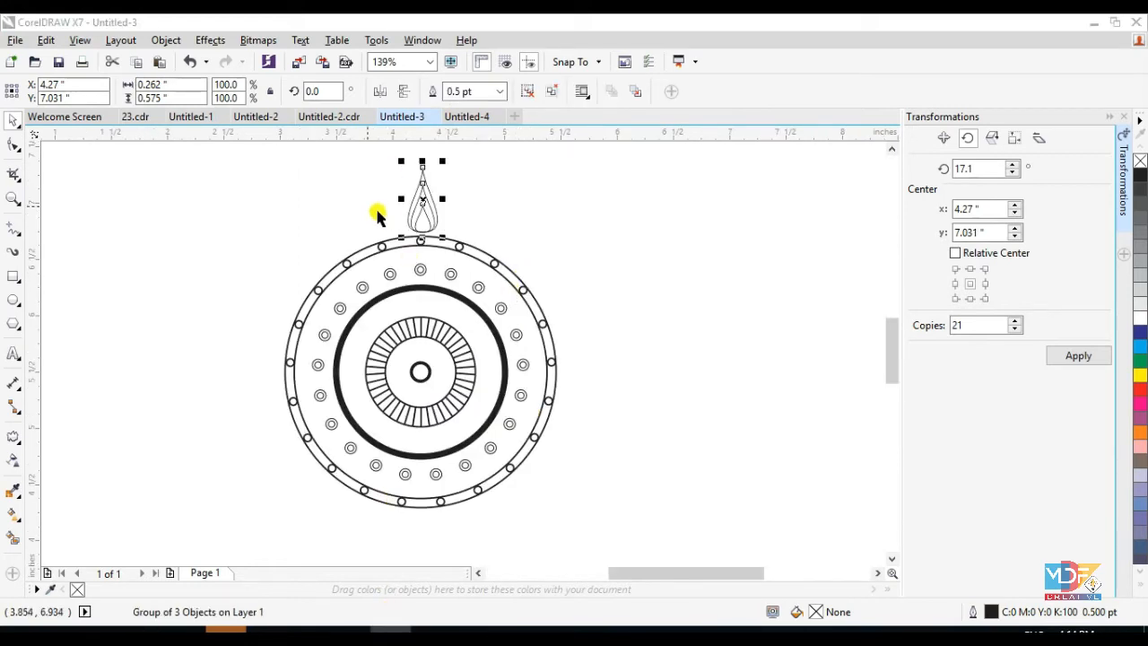
Set the outline of the innermost teardrop within the group to 1 point, behind the fill and scaled with the object.
click(346, 182)
key(F2)
drag(323, 159, 523, 287)
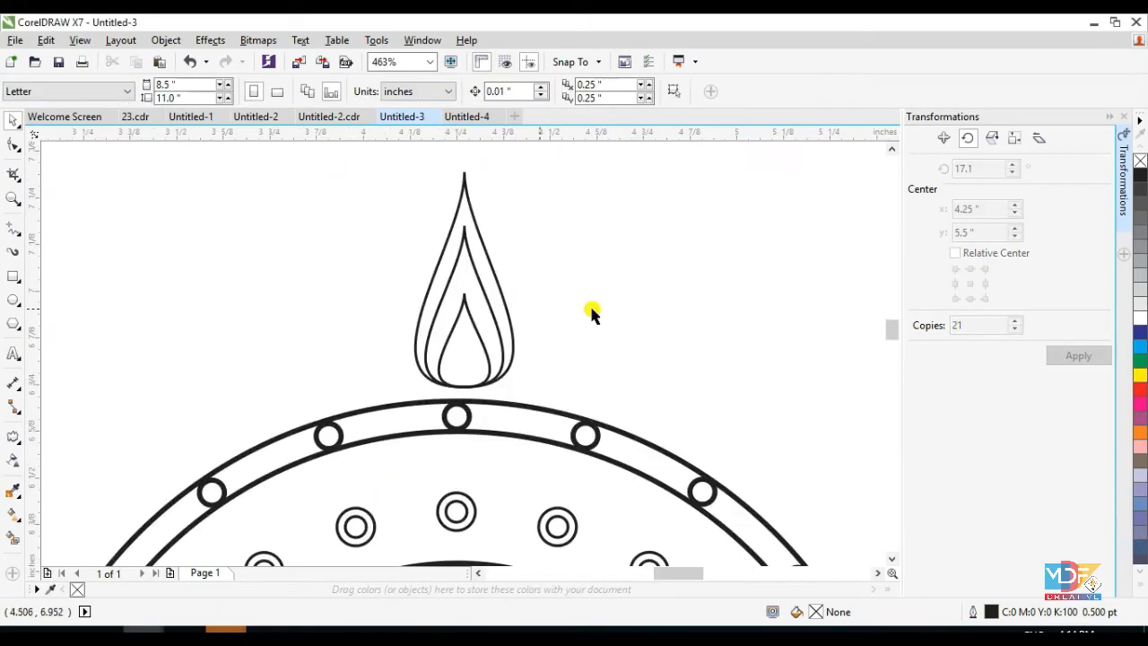
click(456, 304)
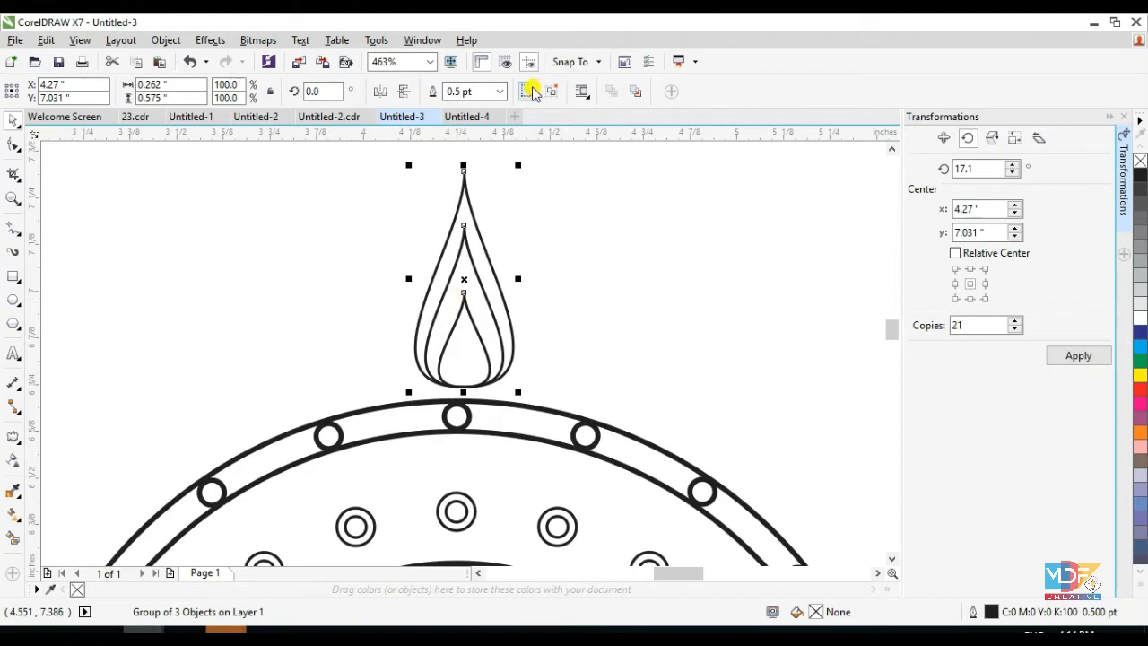
ctrl+click(469, 315)
double_click(991, 611)
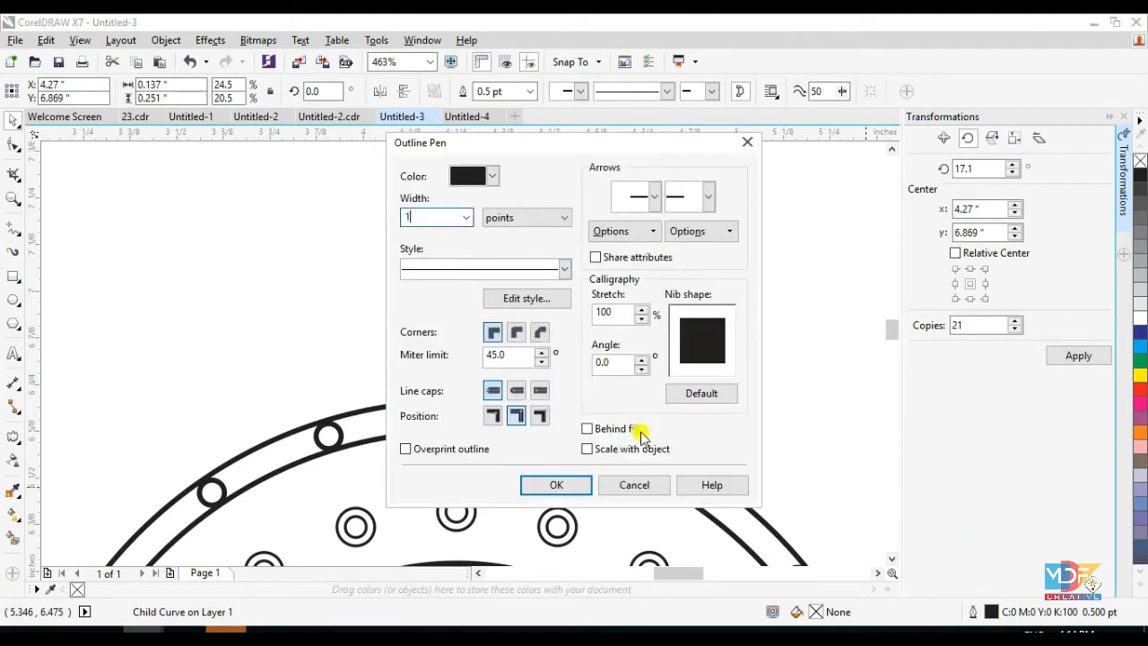
text(1)
click(588, 429)
click(587, 448)
click(556, 484)
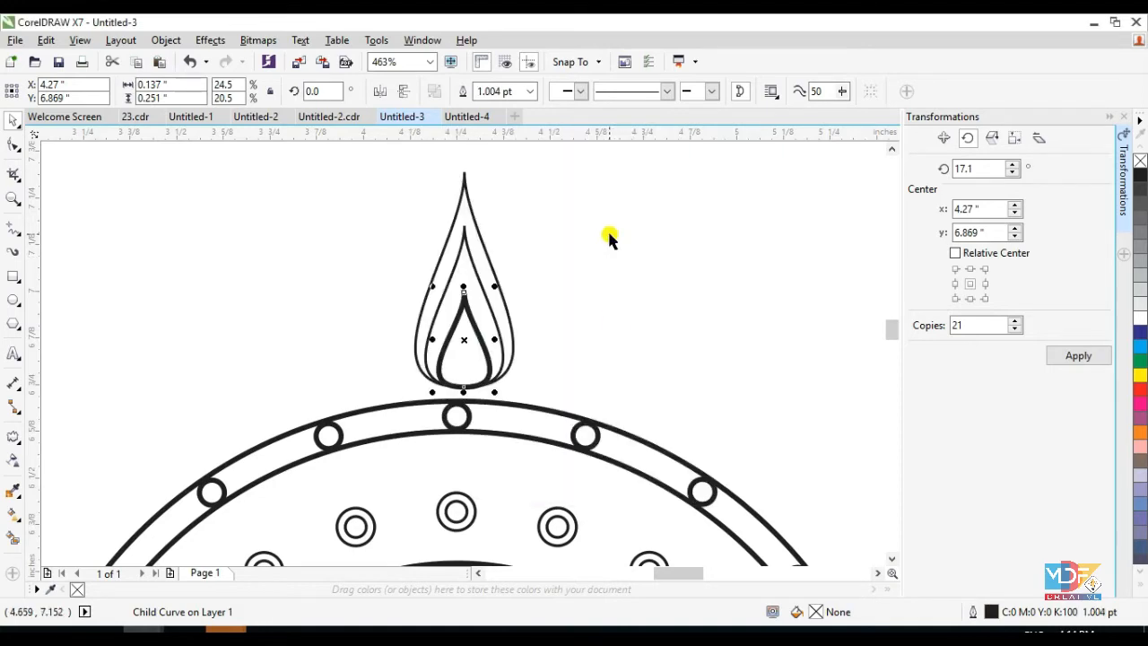
click(565, 261)
Give the whole petal group's outlines round corners and round line caps.
scroll(516, 254, down, 3)
drag(351, 188, 494, 228)
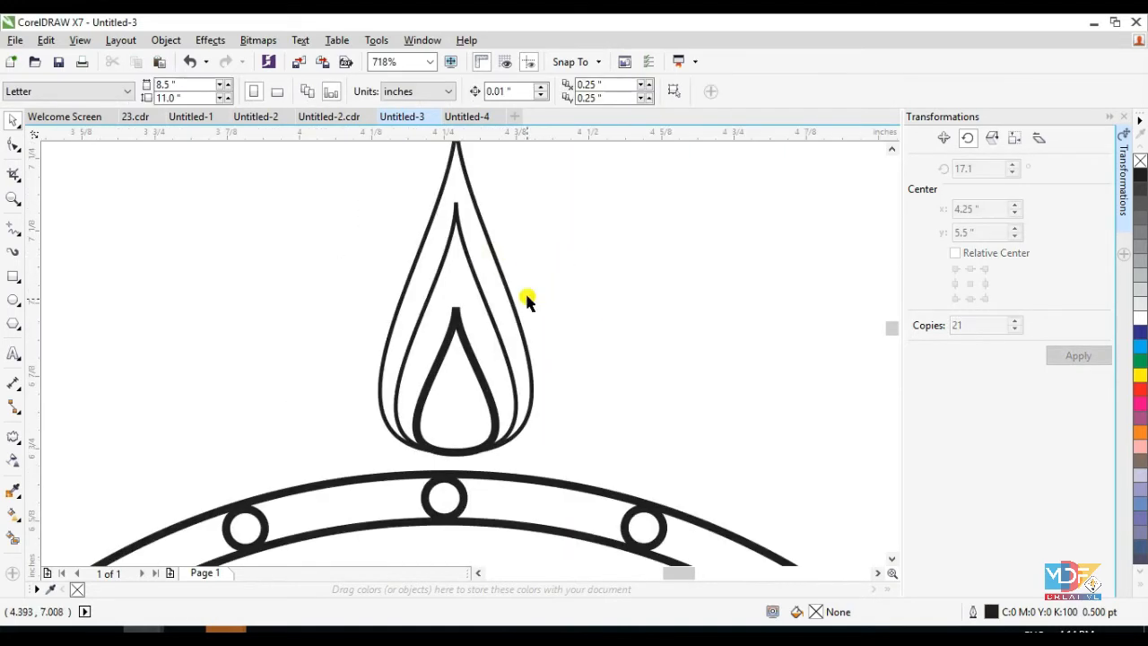
click(456, 321)
double_click(991, 613)
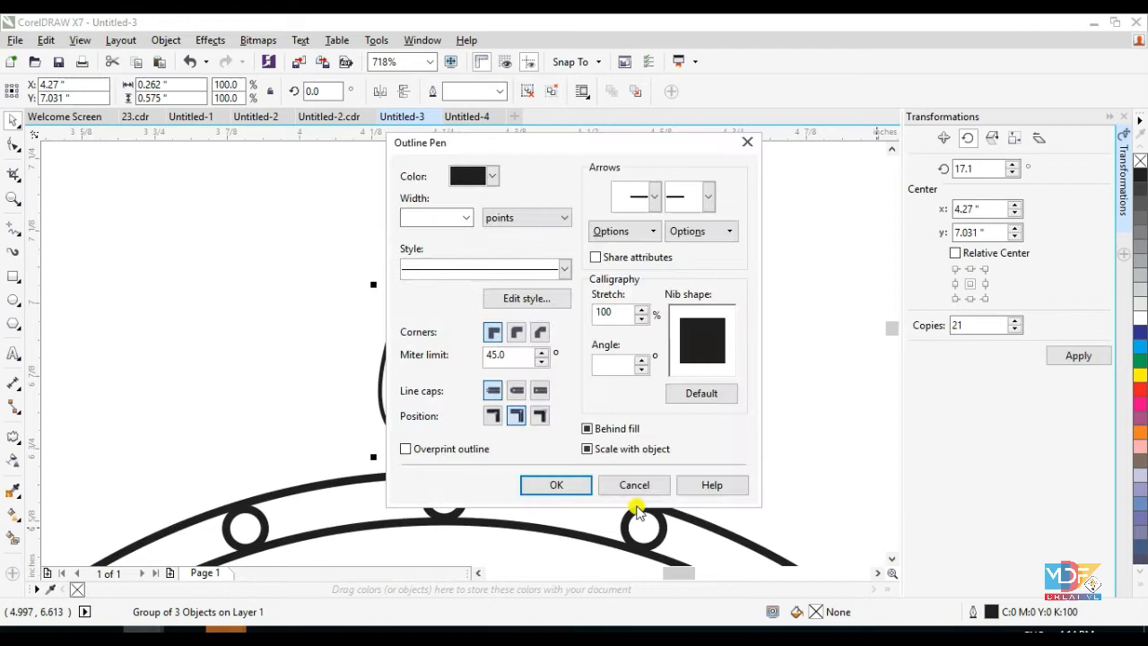
click(516, 390)
click(516, 332)
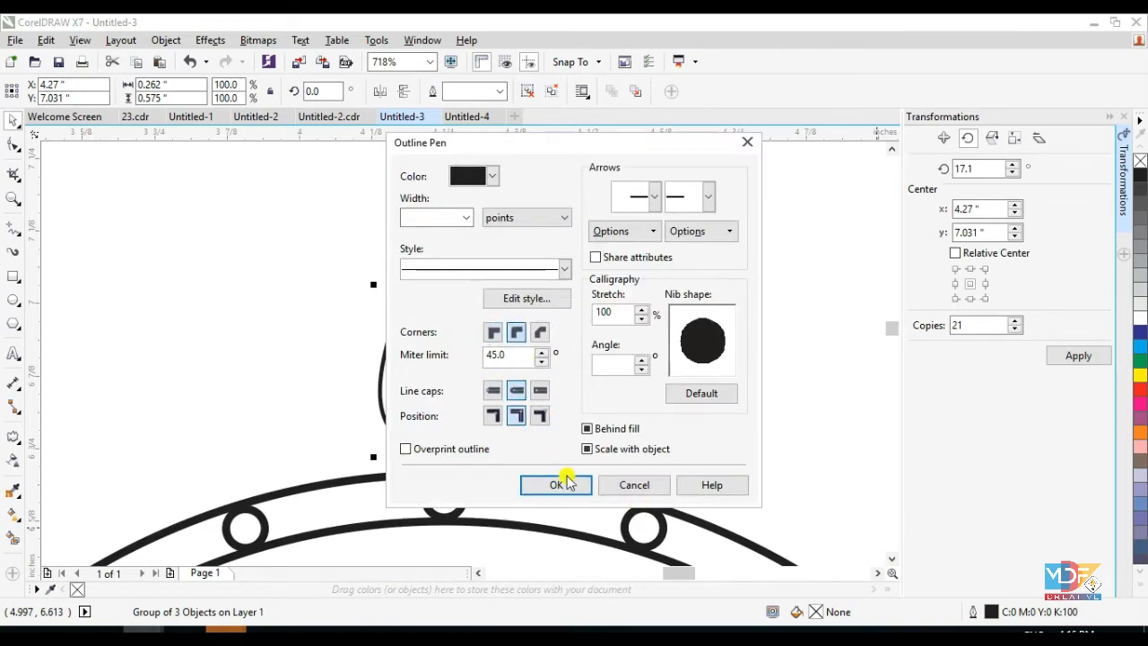
click(556, 484)
key(F3)
click(615, 316)
Move the petal group's base onto the top edge of the outer circle and centre it horizontally with the circle.
key(F2)
drag(370, 191, 488, 269)
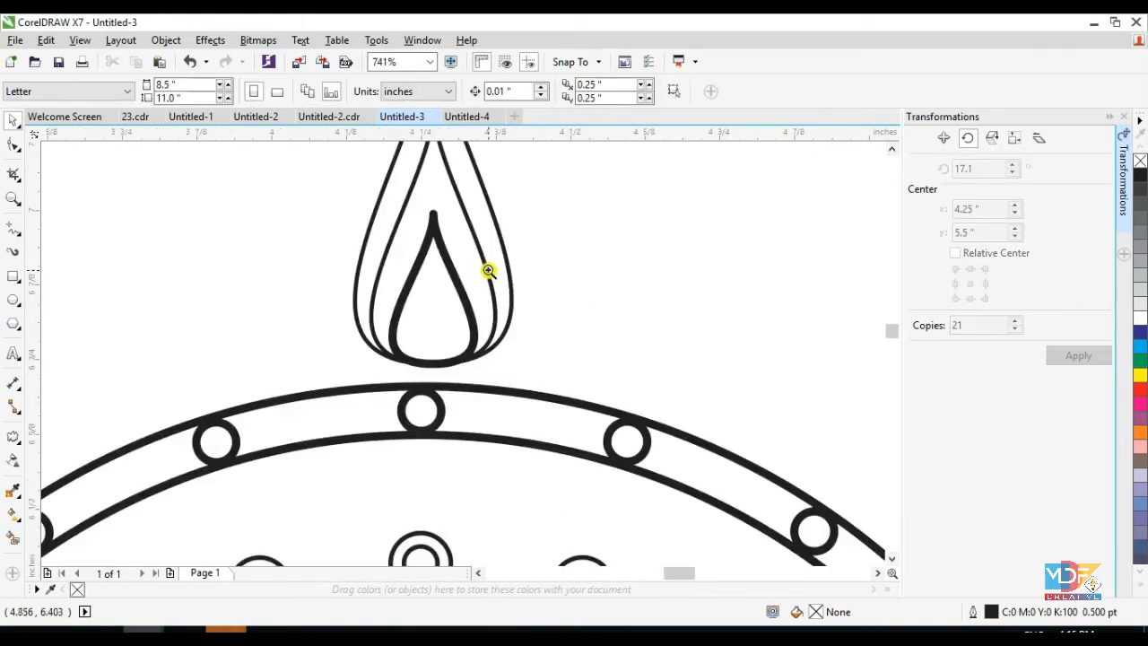
click(436, 361)
drag(434, 361, 425, 385)
shift+click(542, 396)
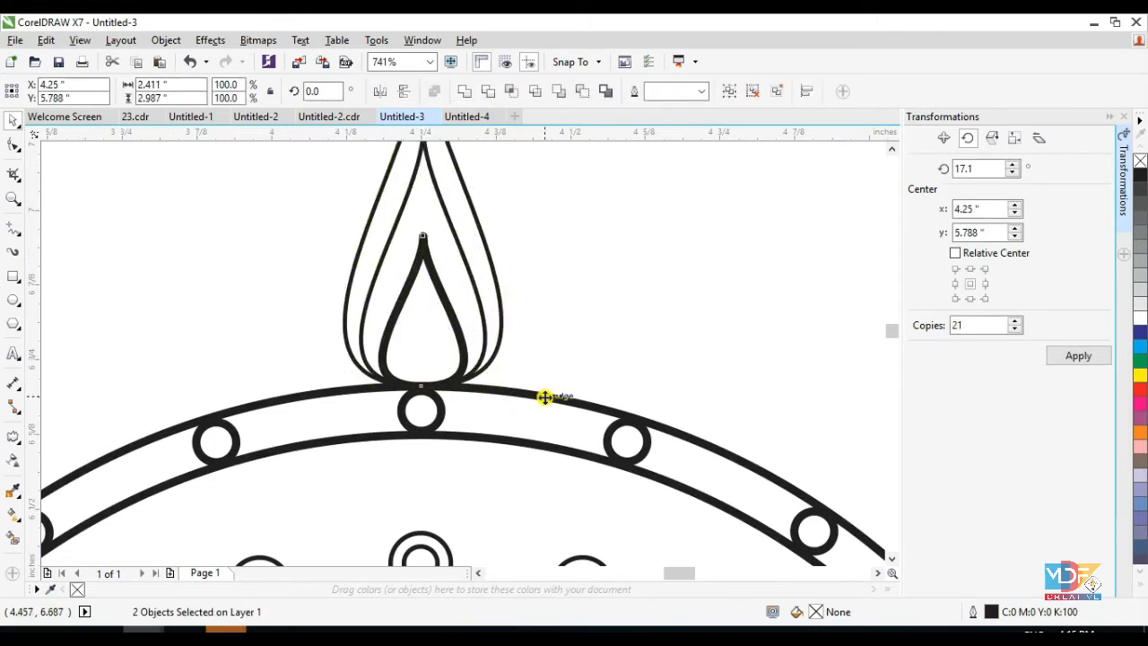
key(c)
key(F3)
click(639, 257)
Place the petal group's rotation centre at the emblem's centre and create 21 copies rotated by 17.1 degrees around it.
key(shift+F4)
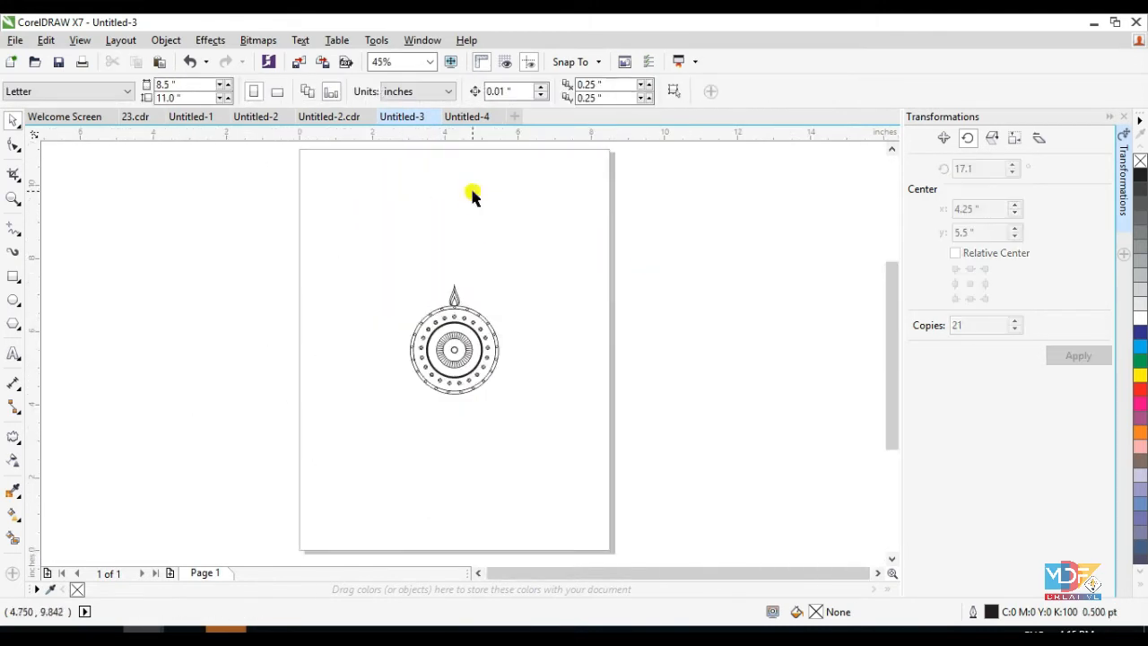
drag(440, 307, 560, 443)
click(417, 194)
click(416, 191)
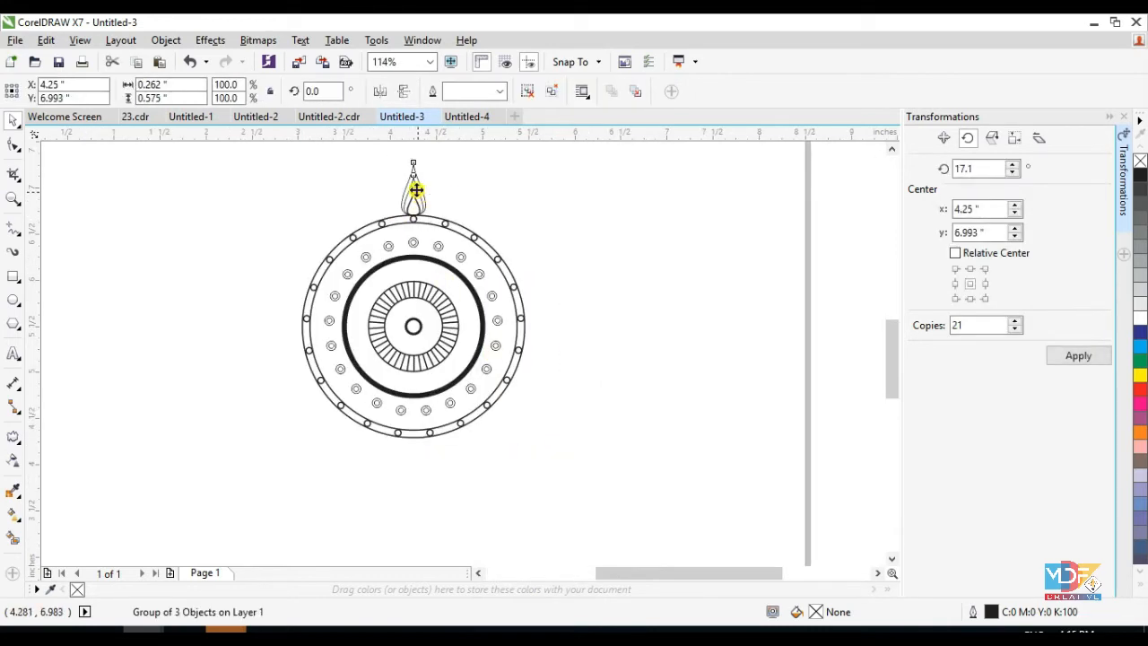
drag(414, 191, 416, 328)
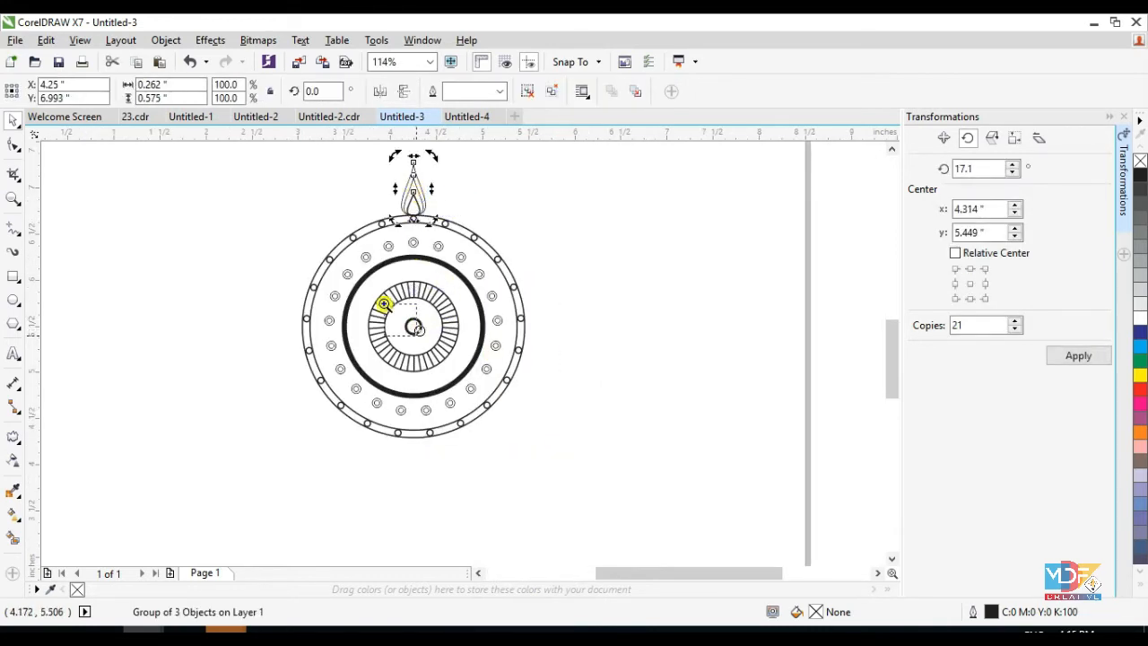
scroll(529, 404, up, 10)
drag(537, 389, 491, 347)
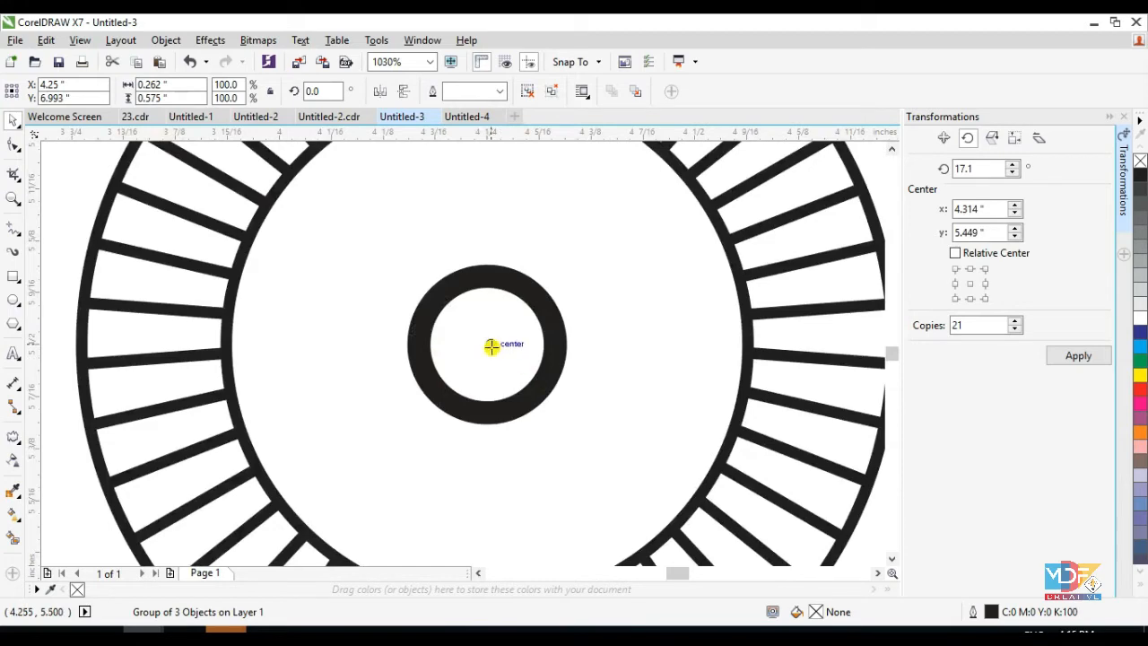
key(shift+F4)
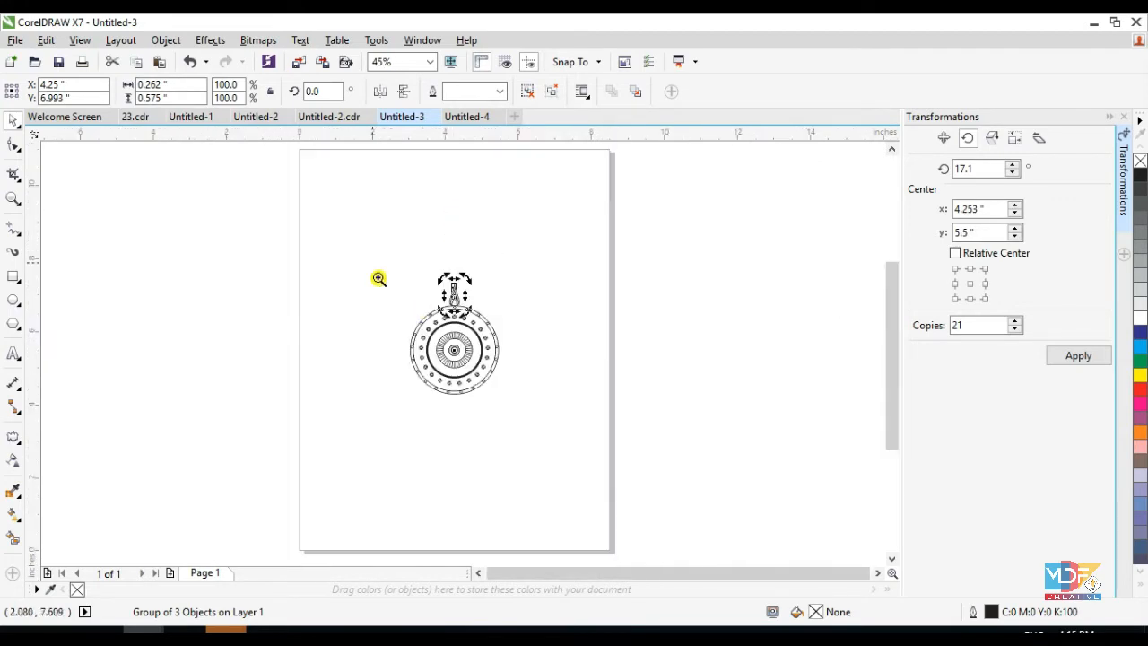
drag(378, 278, 579, 421)
click(1053, 355)
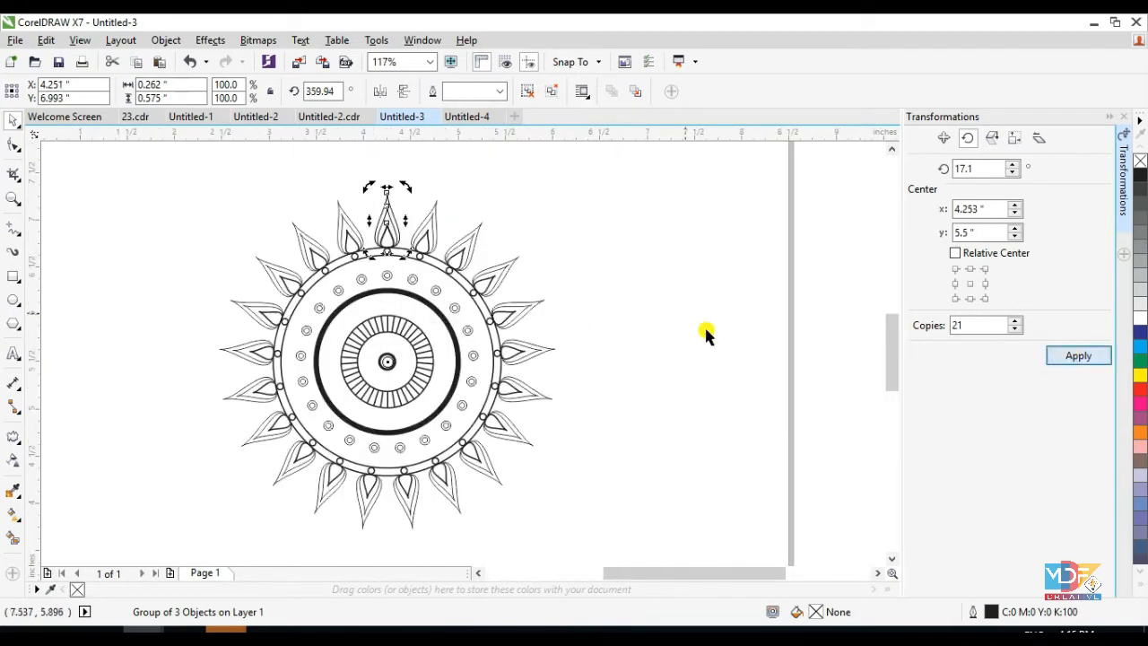
click(589, 220)
Draw a circle about 0.56 inches in diameter overlapping the top petal and its left neighbour.
key(F2)
key(shift+F4)
drag(339, 268, 556, 418)
click(473, 219)
click(567, 188)
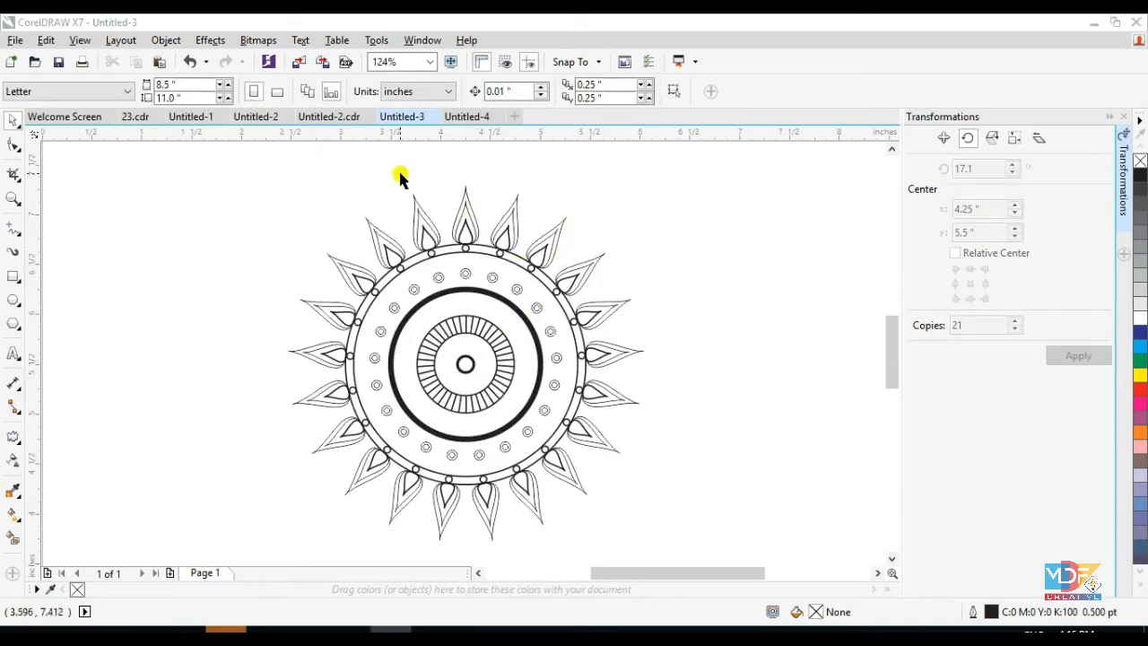
drag(402, 180, 485, 249)
drag(408, 188, 526, 269)
click(13, 300)
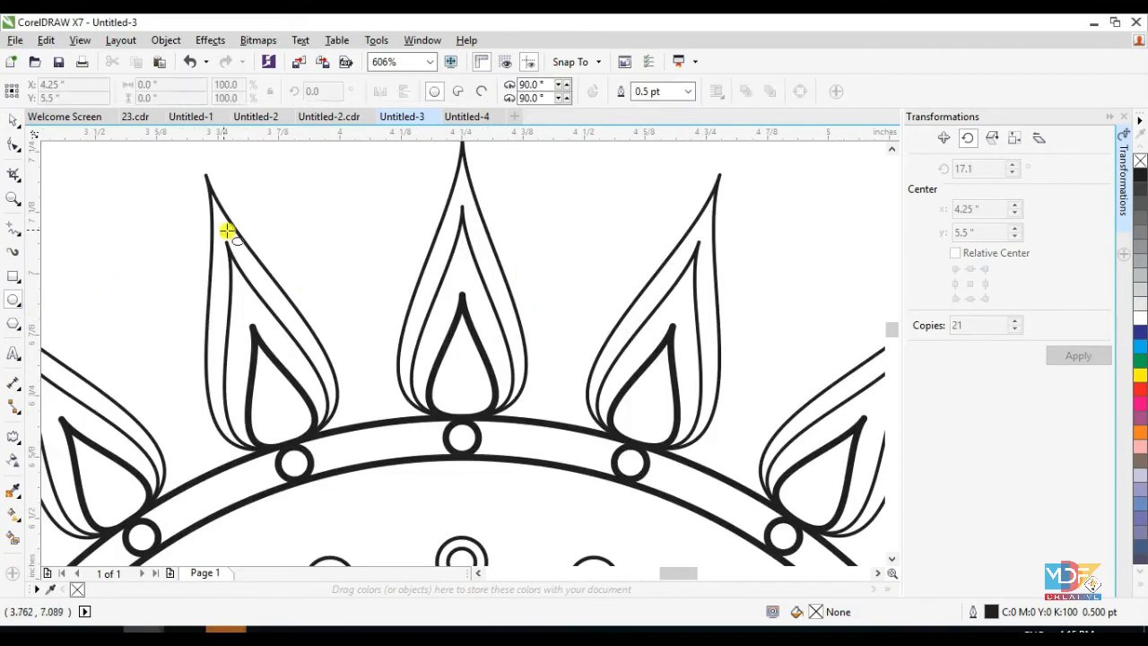
drag(234, 238, 522, 440)
drag(404, 235, 405, 225)
Add a one-step inside contour to the circle, narrow its offset, and separate and combine the two circles into a ring curve.
click(14, 440)
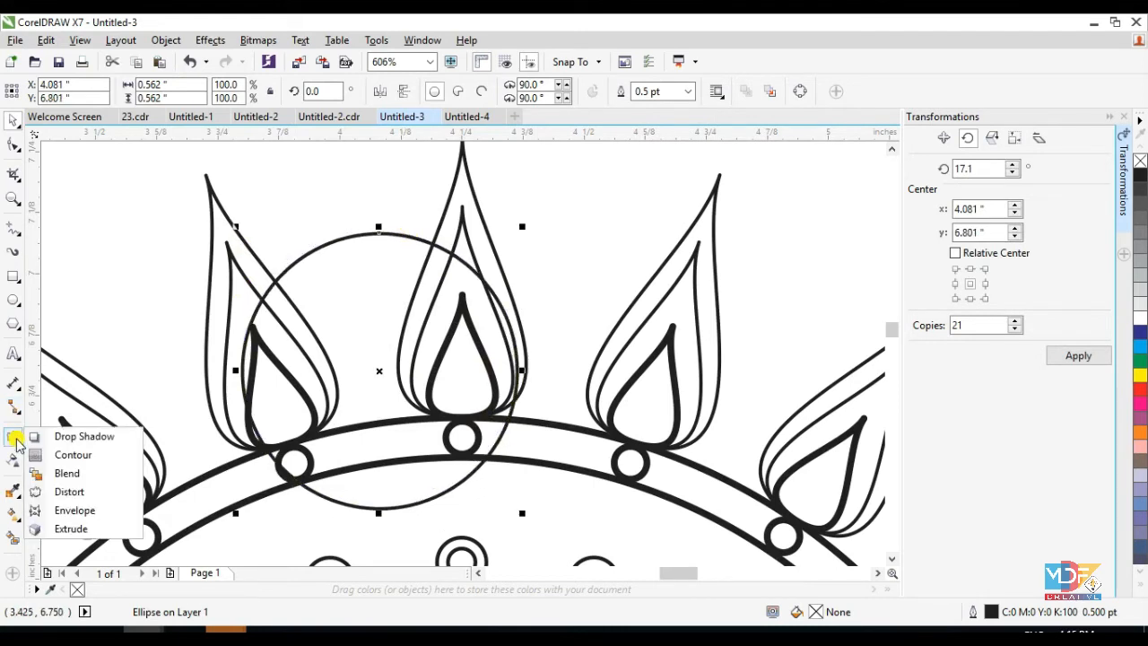
click(54, 454)
drag(318, 252, 418, 287)
click(383, 279)
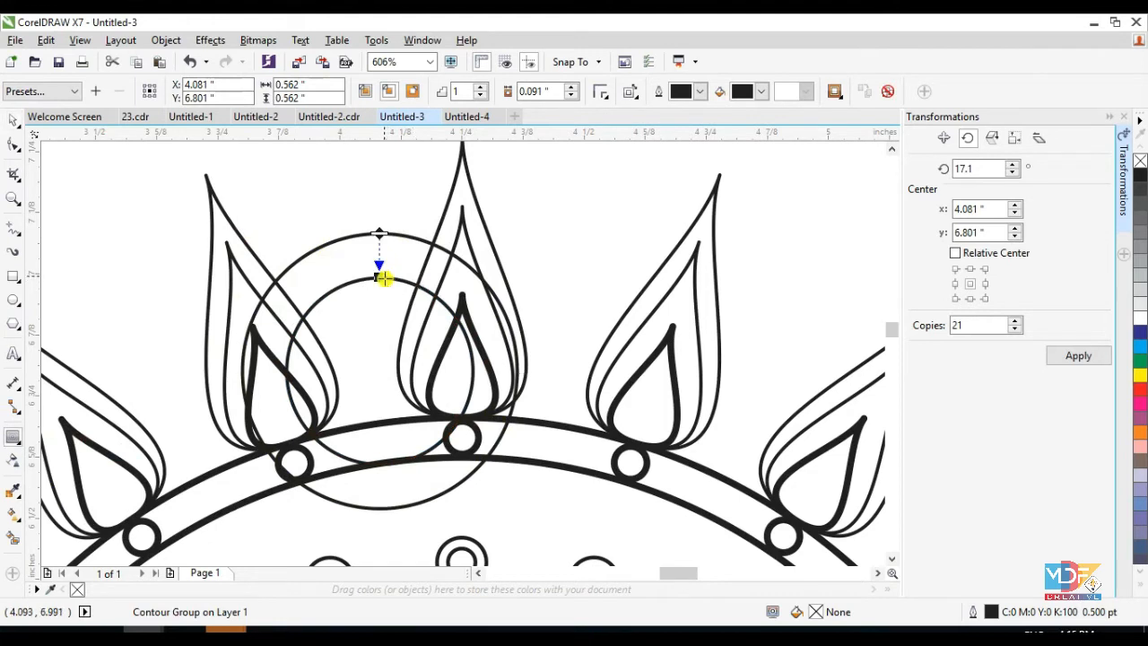
drag(378, 279, 378, 266)
key(ctrl+k)
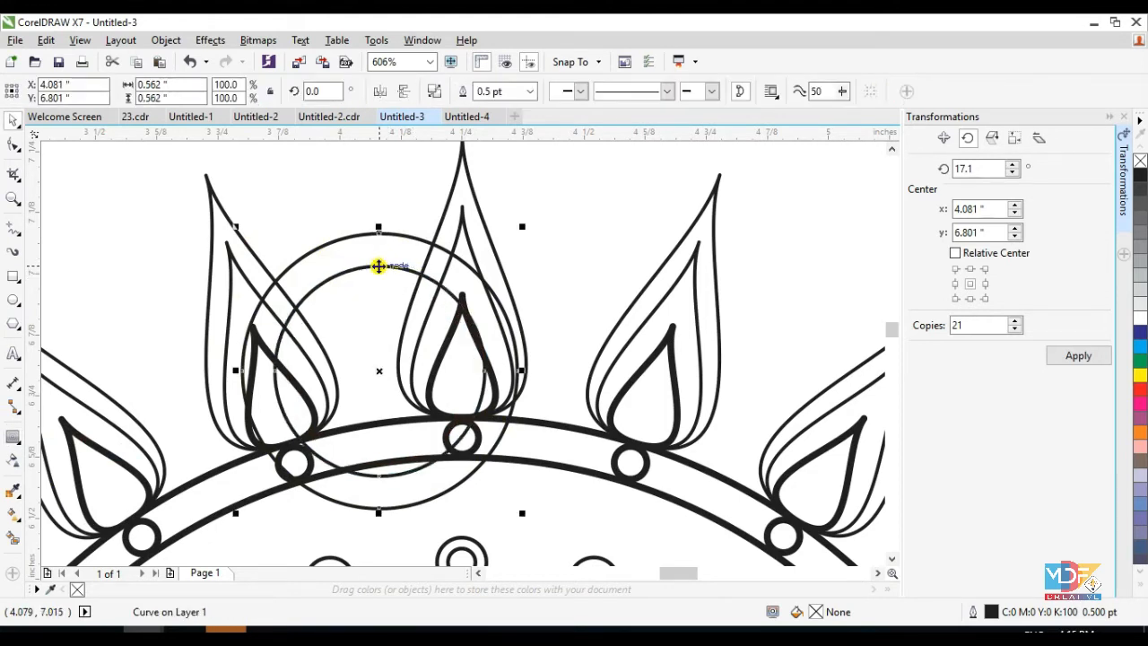
click(538, 204)
Ungroup the top petal and its left neighbour into separate teardrops.
click(448, 205)
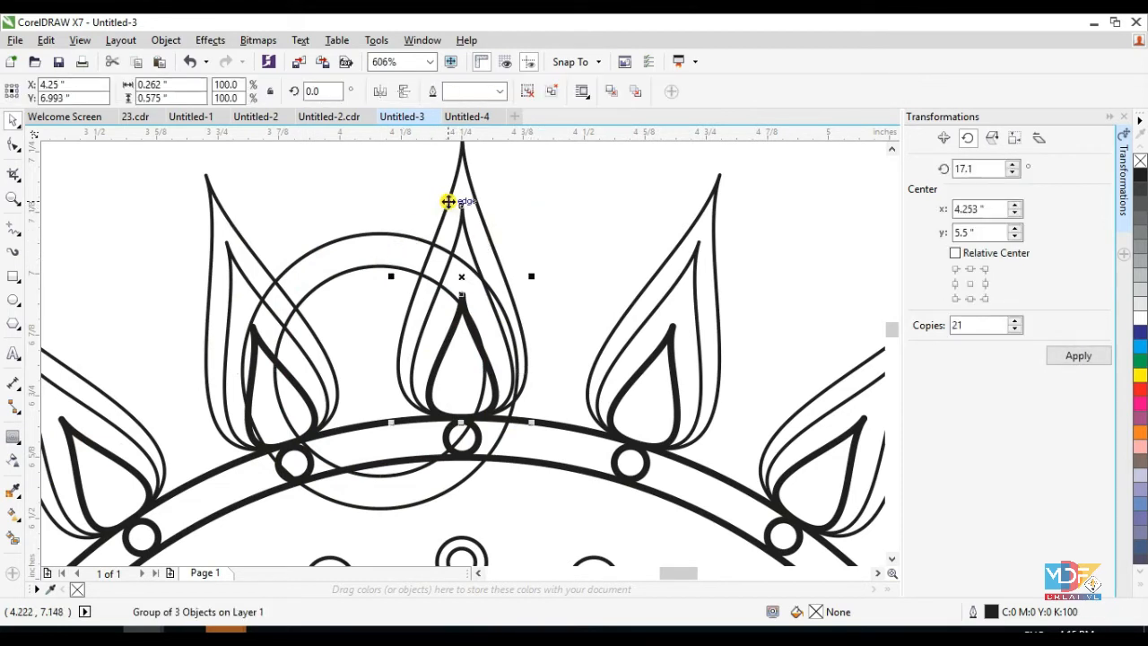
shift+click(212, 191)
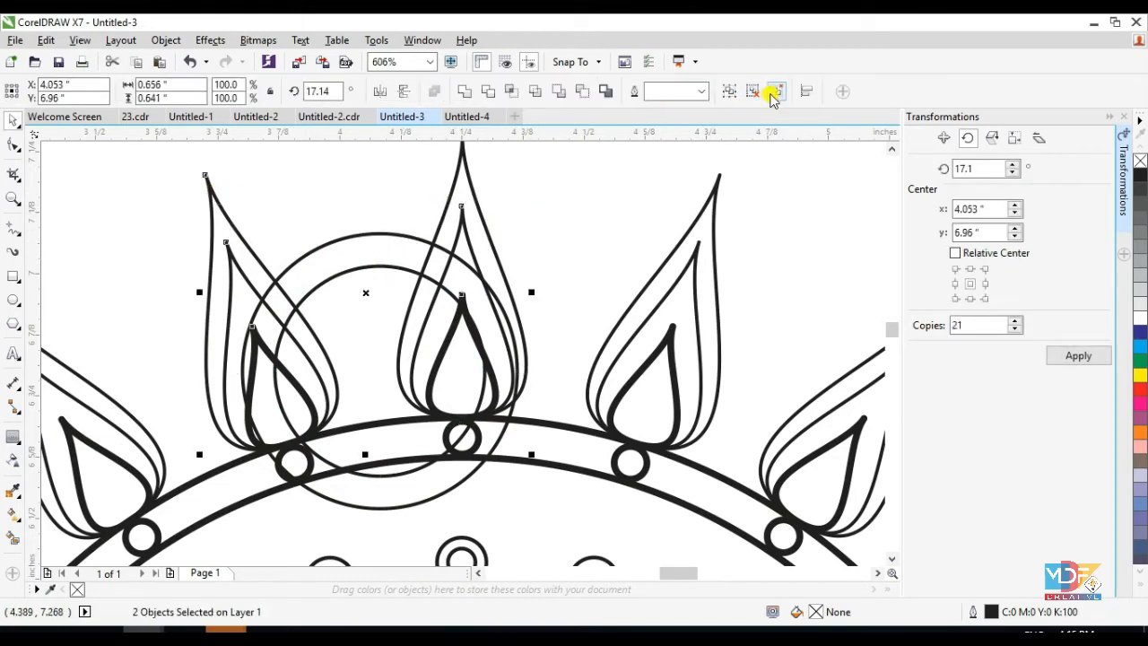
click(549, 172)
Try to intersect the ring with the outer teardrops of the two petals, delete the ring and undo the deletion.
click(337, 236)
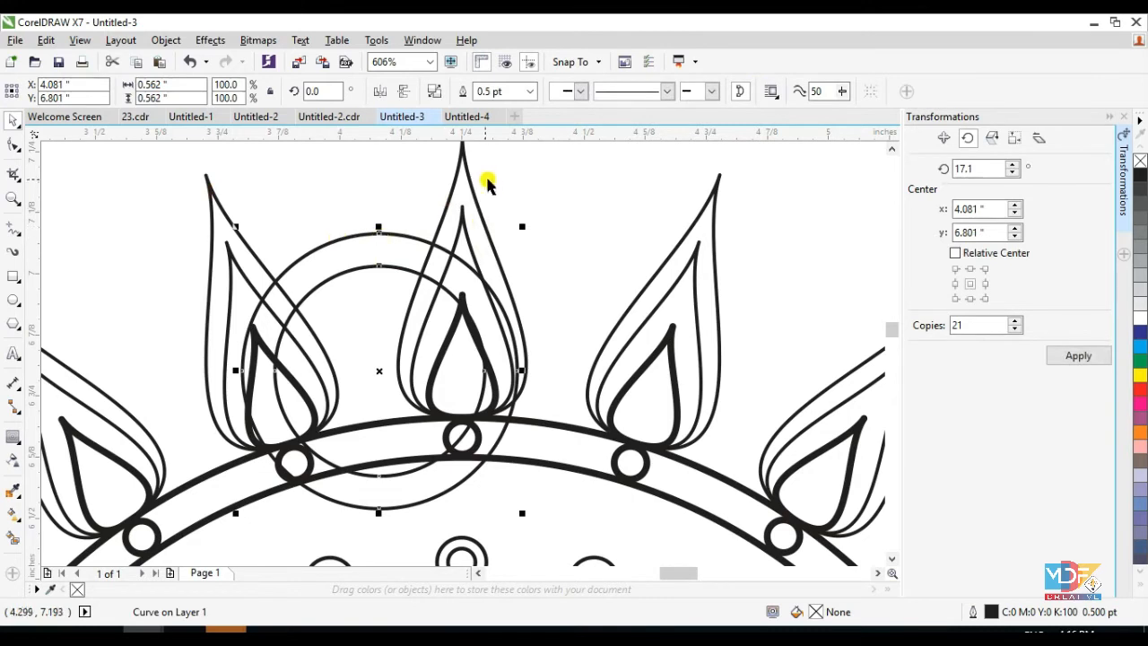
click(448, 184)
click(453, 184)
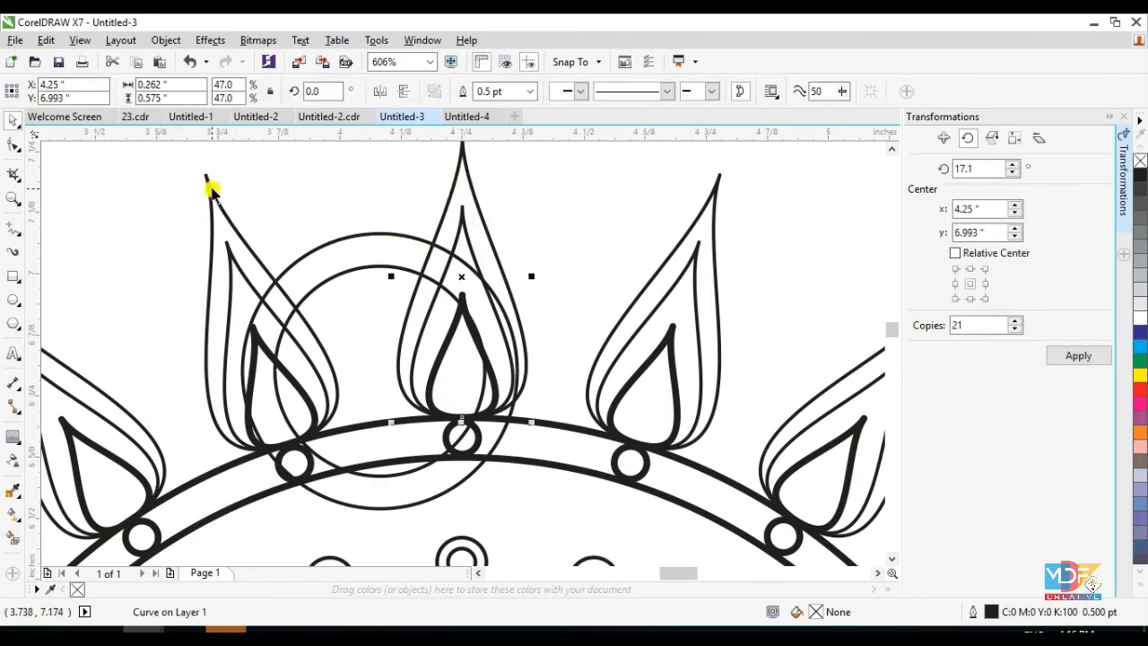
shift+click(212, 190)
shift+click(342, 237)
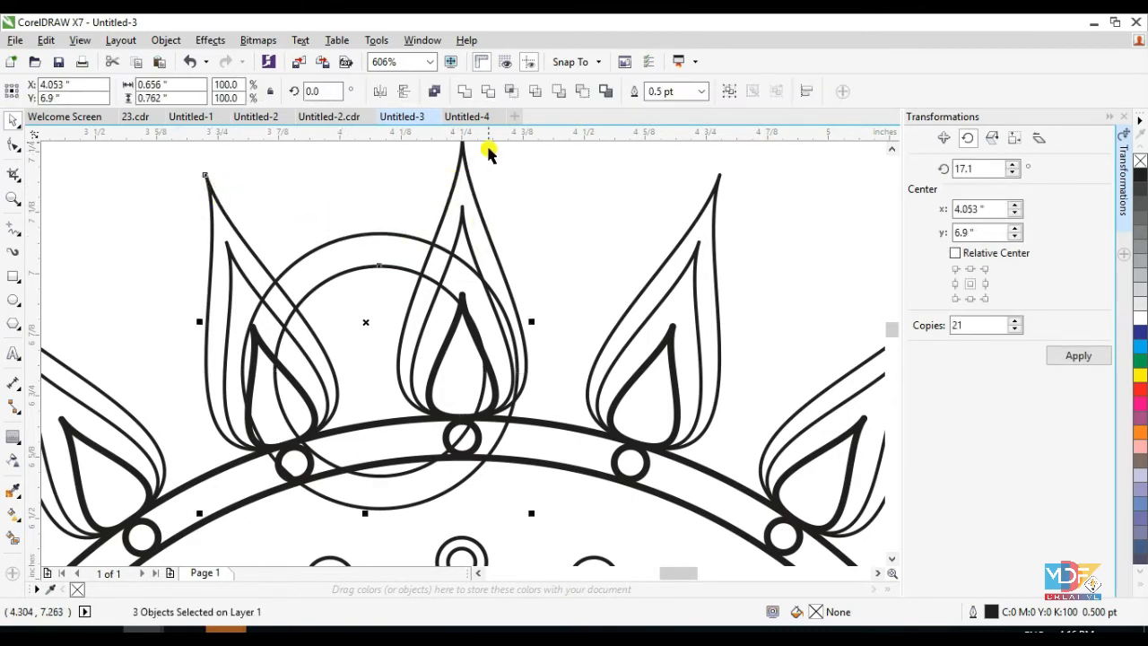
click(511, 95)
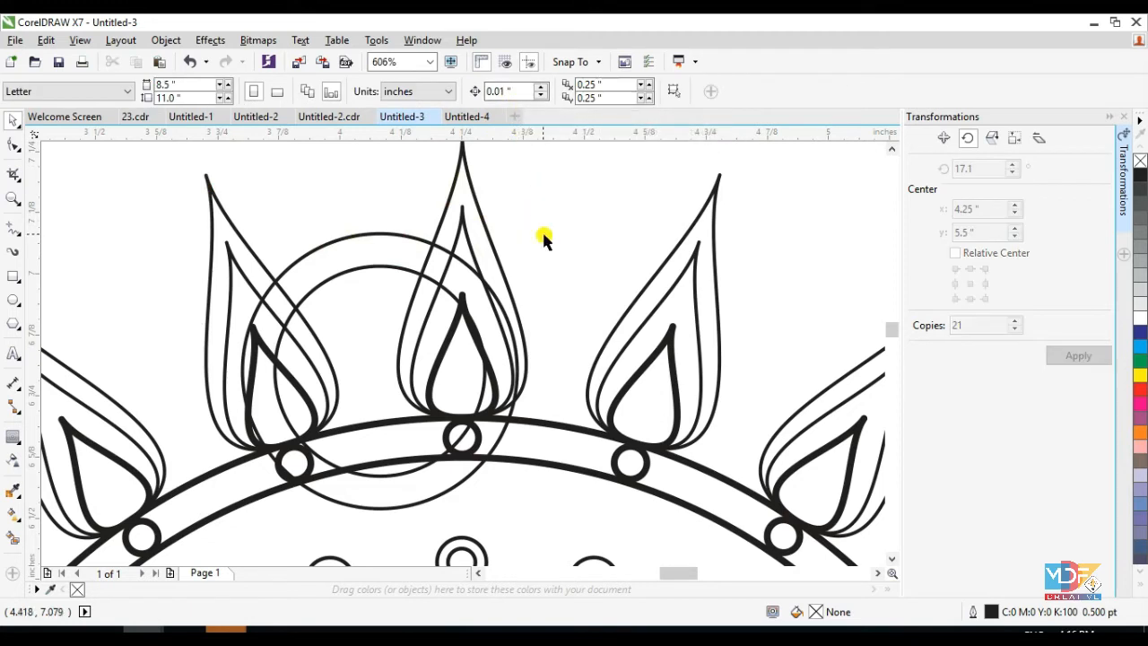
click(405, 237)
key(Delete)
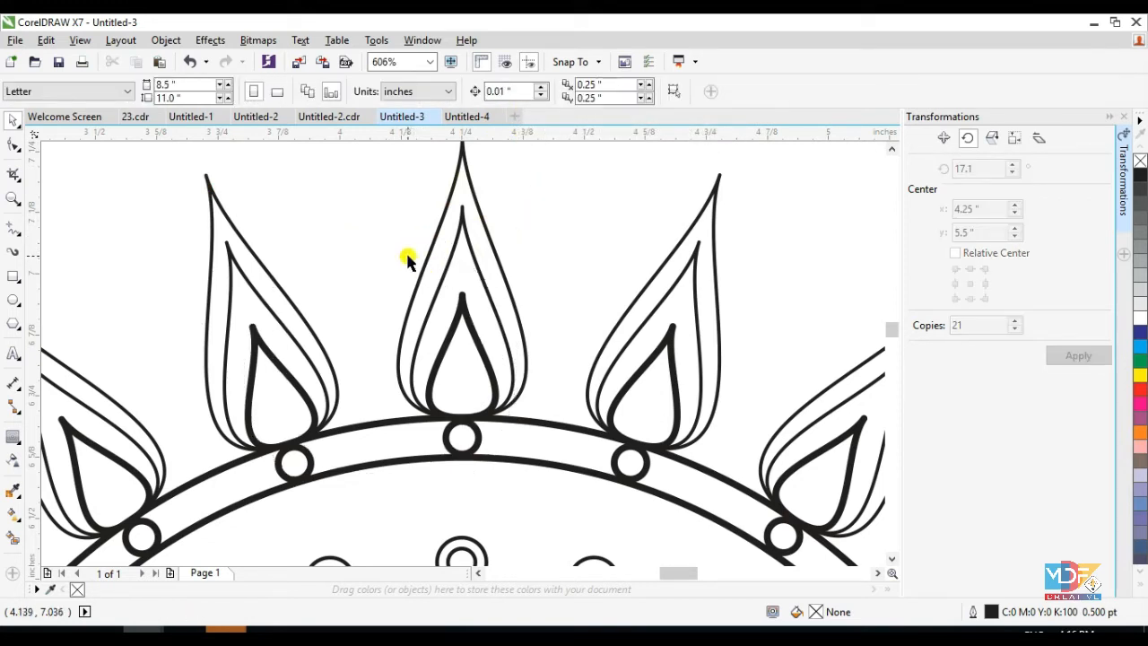
key(ctrl+z)
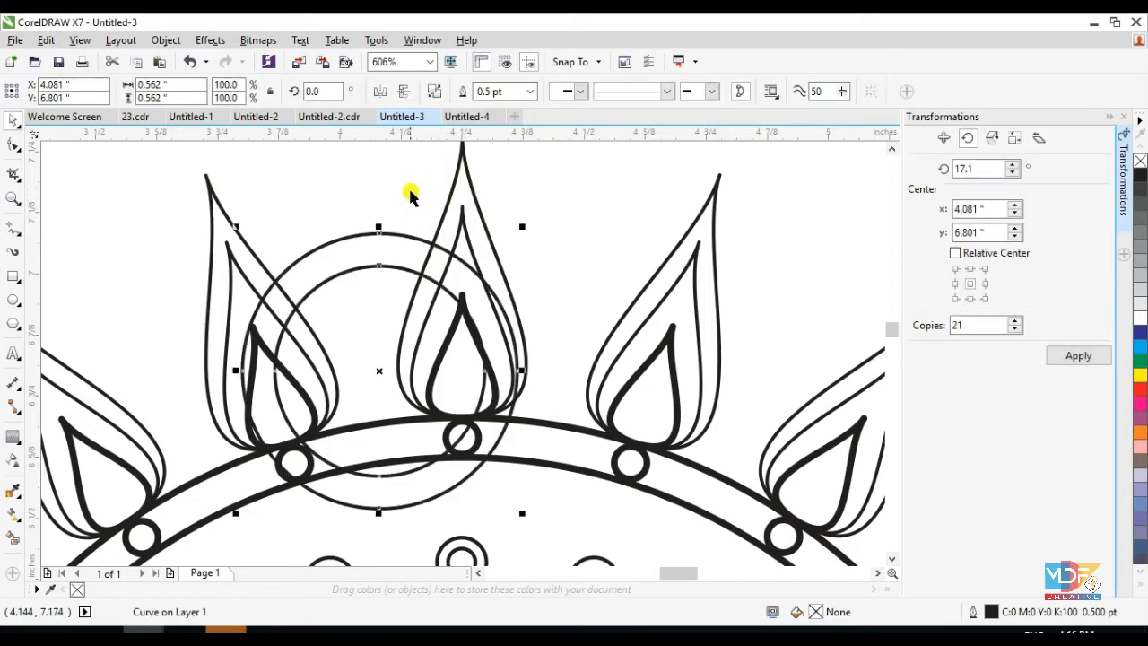
Try breaking the ring apart and shifting its outer circle upward, undo the changes and reselect the top petal's outer teardrop.
click(436, 92)
click(423, 198)
drag(368, 235, 371, 193)
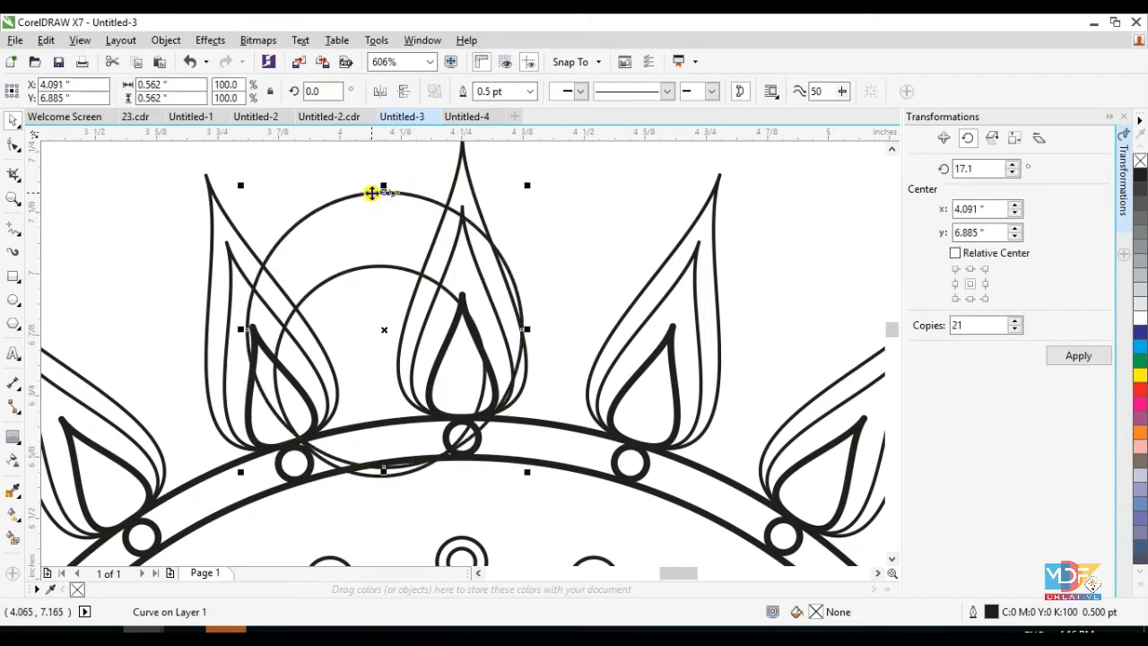
key(ctrl+z)
key(ctrl+k)
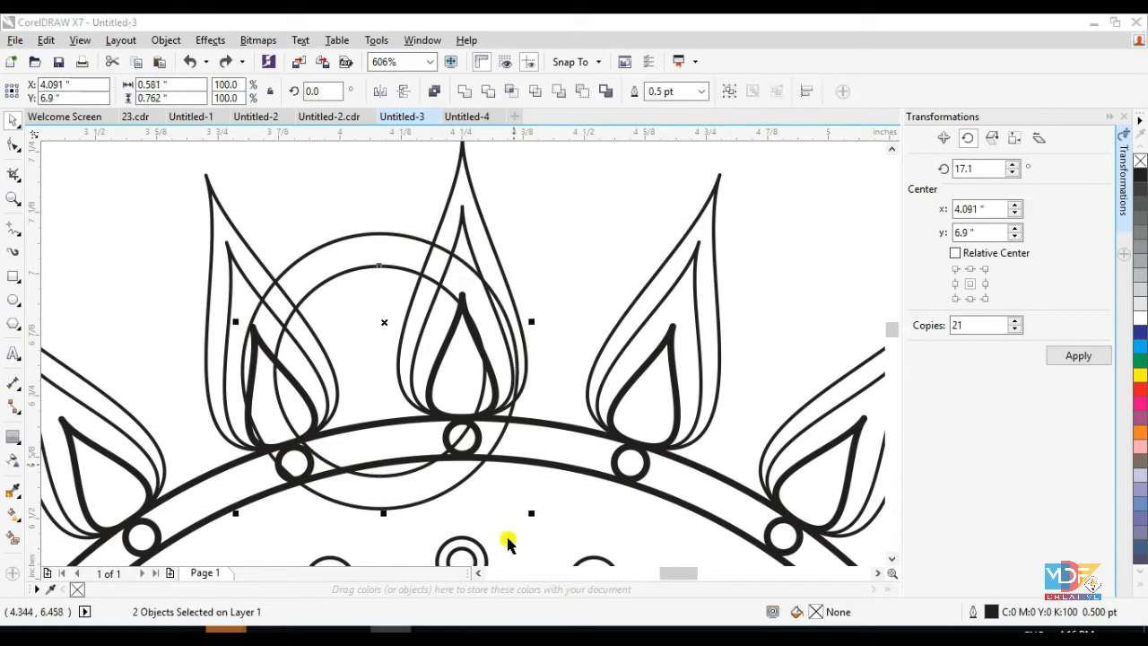
click(516, 214)
key(ctrl+z)
click(451, 192)
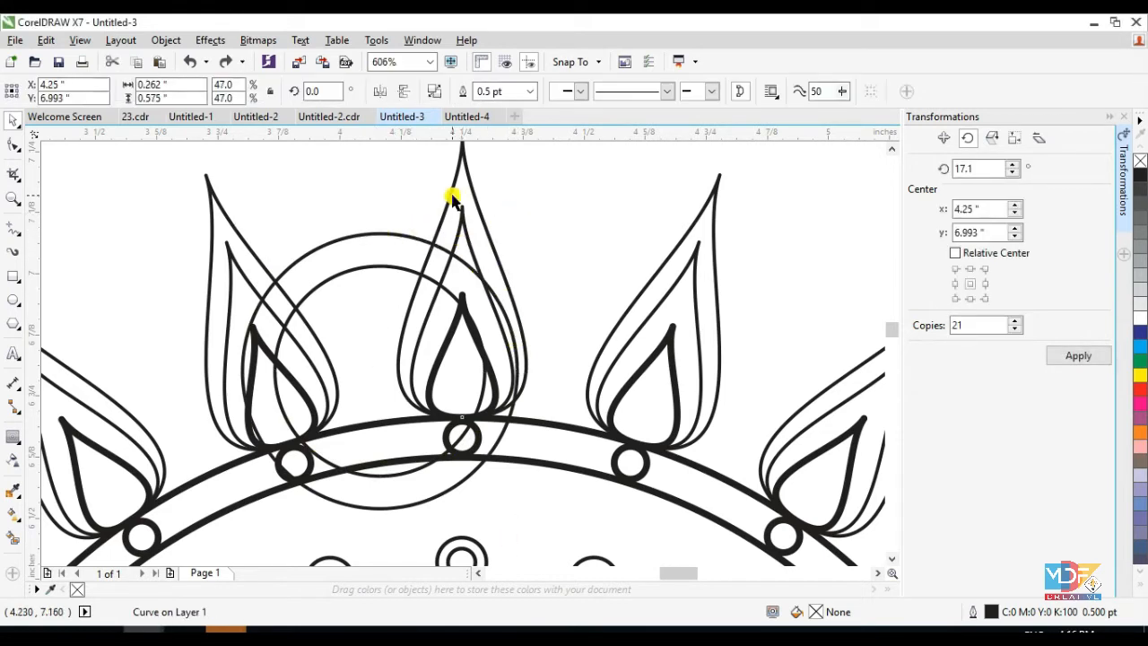
Trim the ring with the outer teardrops of the top petal and its left neighbour.
shift+click(385, 233)
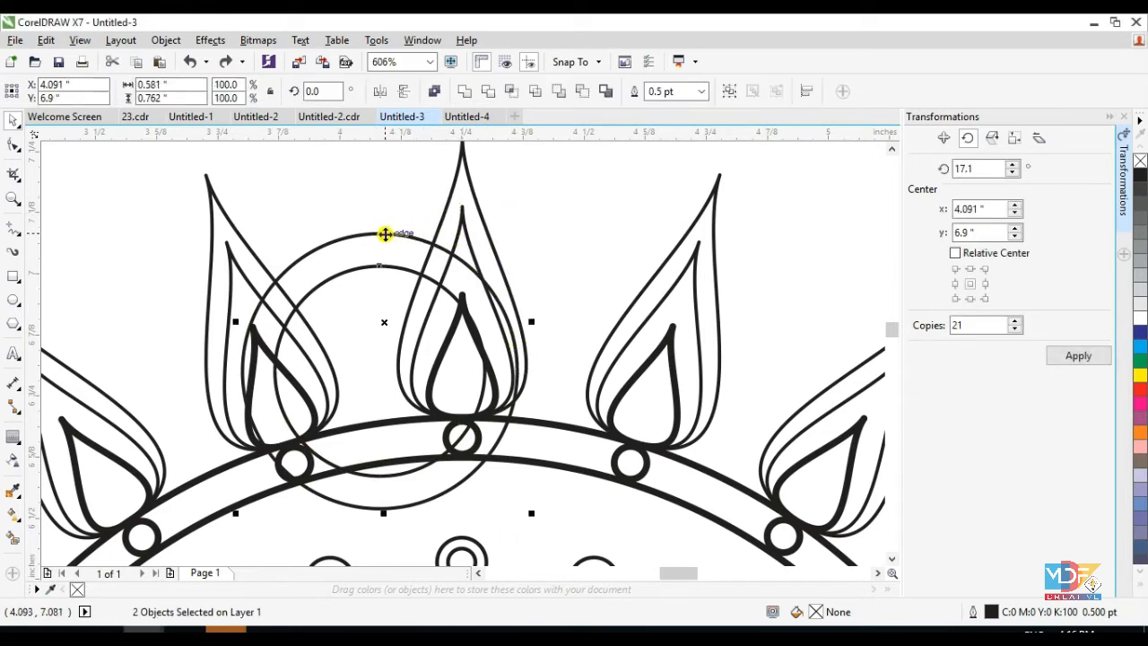
click(488, 91)
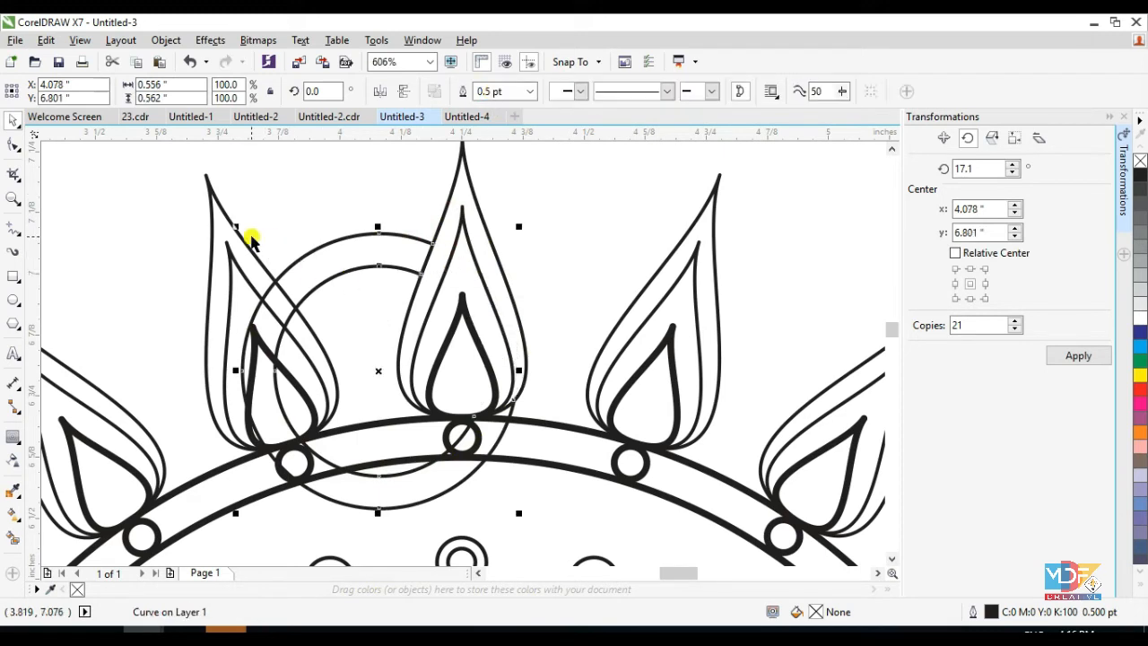
shift+click(244, 235)
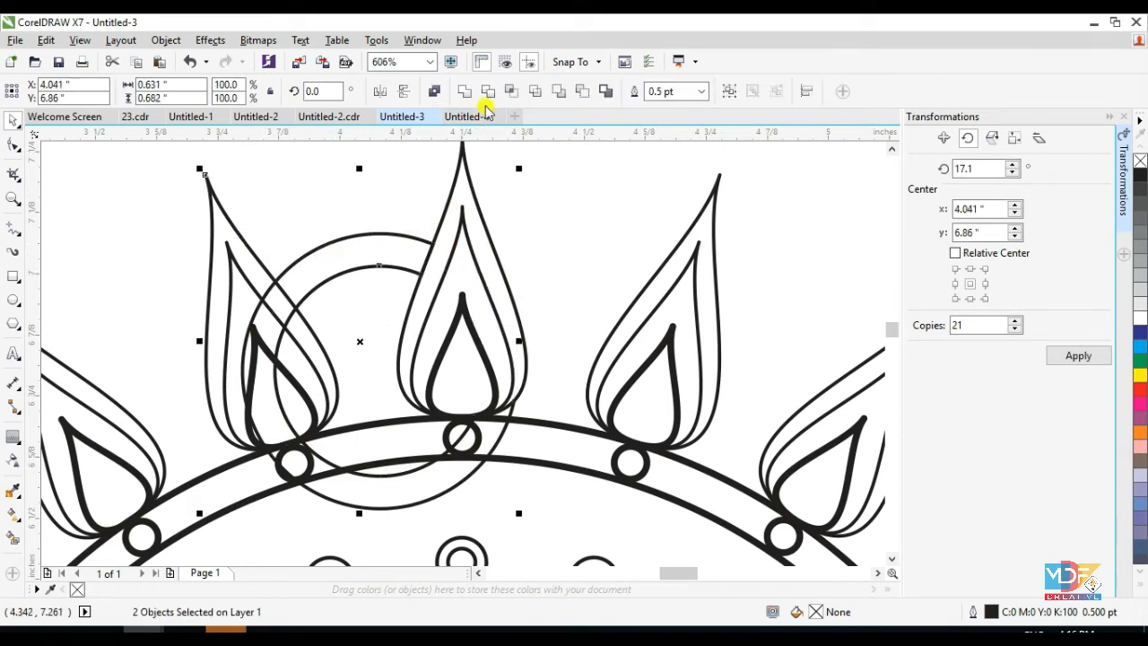
click(489, 92)
click(336, 190)
Try to remove the lower remains of the trimmed ring by deleting their nodes.
double_click(352, 236)
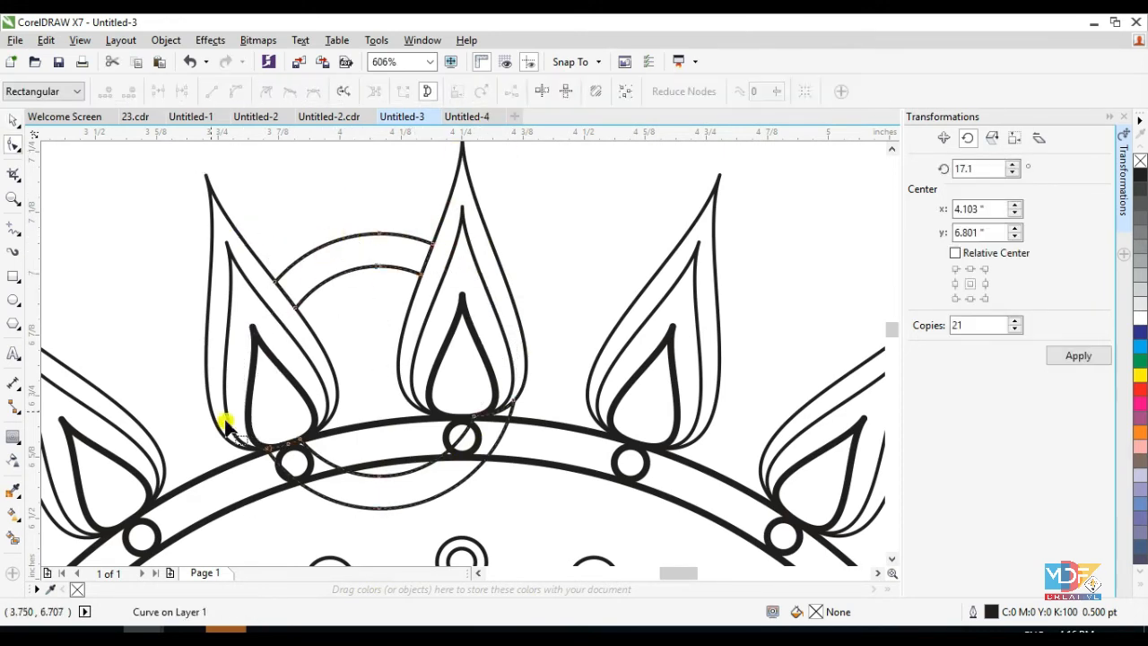
drag(273, 397, 595, 521)
key(Delete)
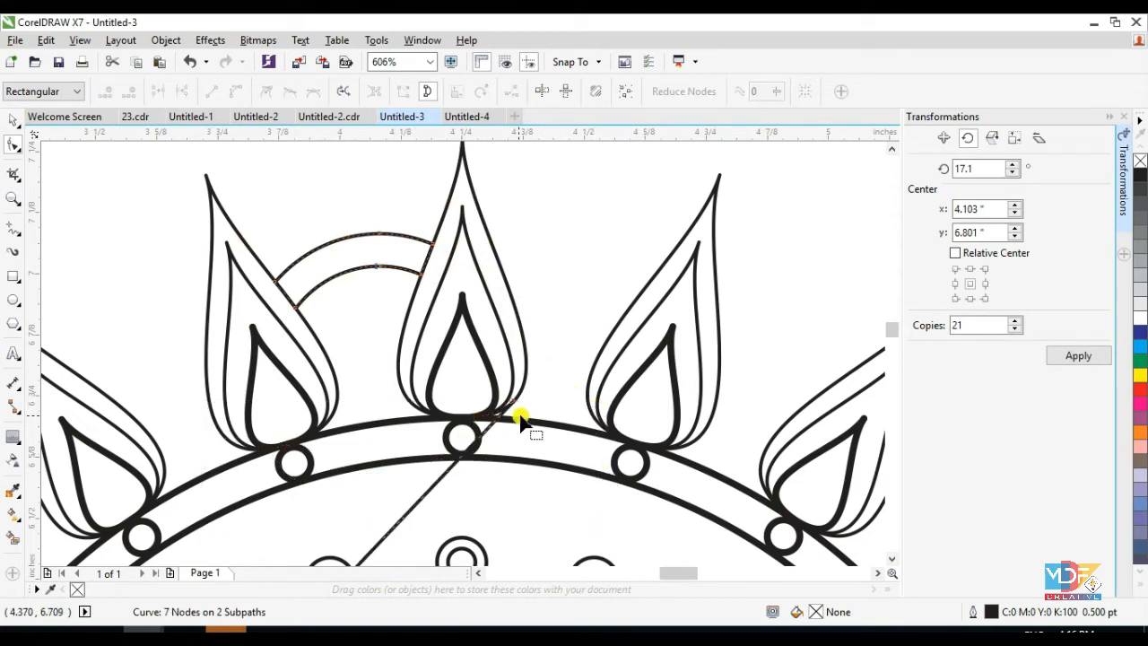
key(Delete)
key(space)
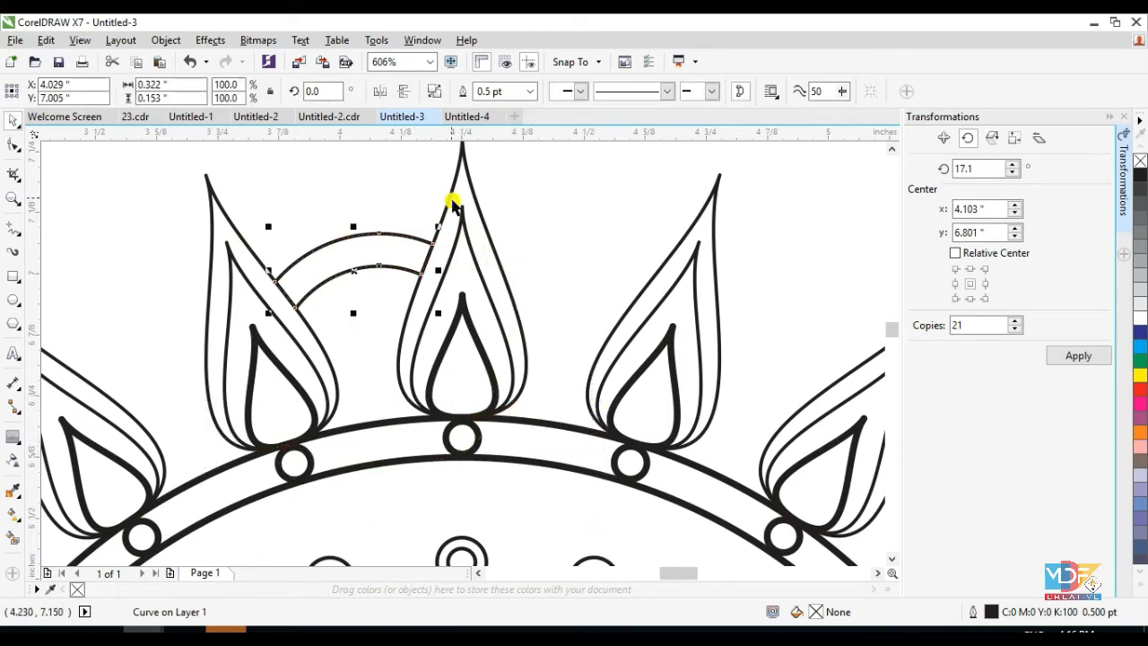
Undo the node deletion and isolate the upper arc between the two petals by removing the ring's lower remnant.
shift+click(479, 204)
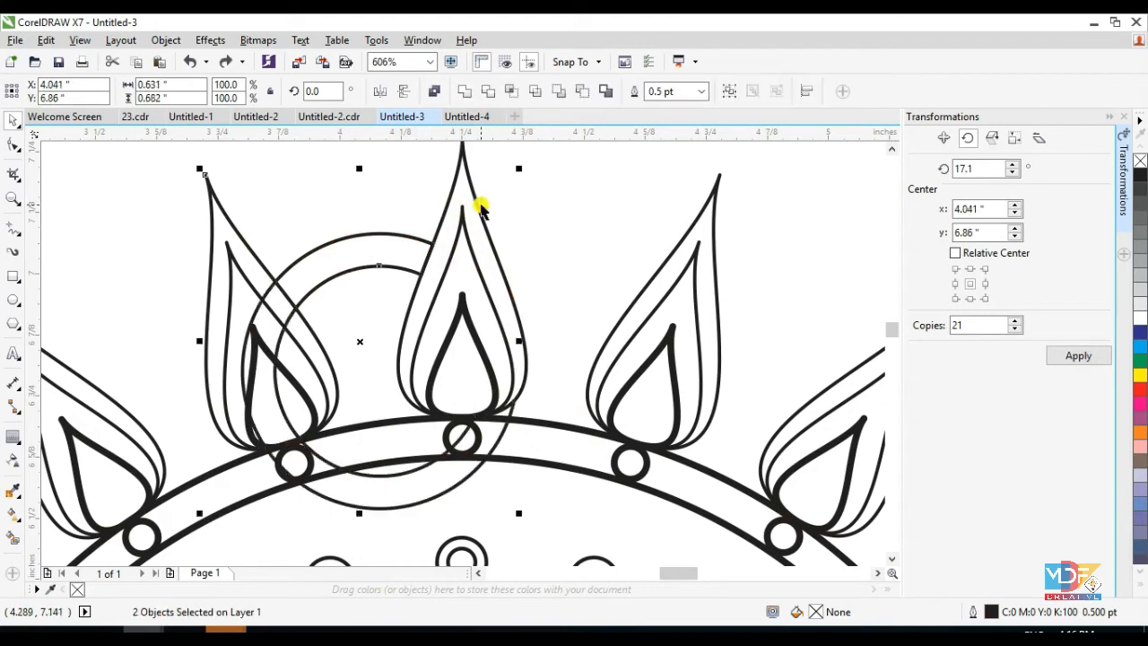
key(Delete)
key(ctrl+v)
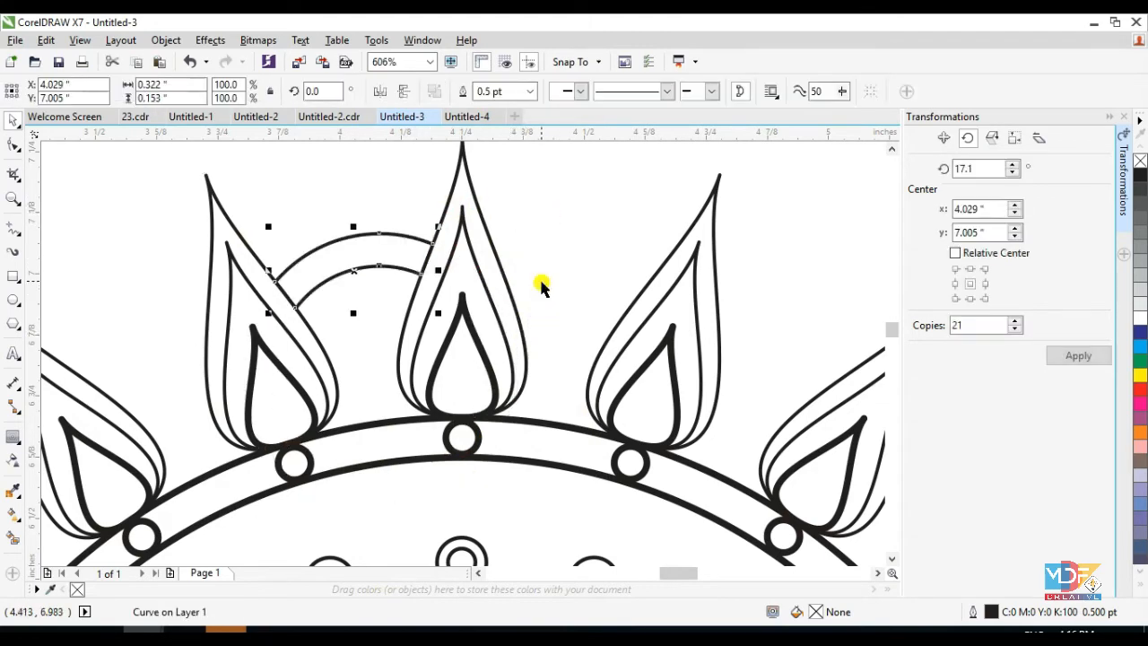
Rotate the arc slightly clockwise between the top petal and its left neighbour.
click(531, 255)
key(F4)
key(F2)
drag(336, 190, 529, 290)
drag(293, 180, 705, 404)
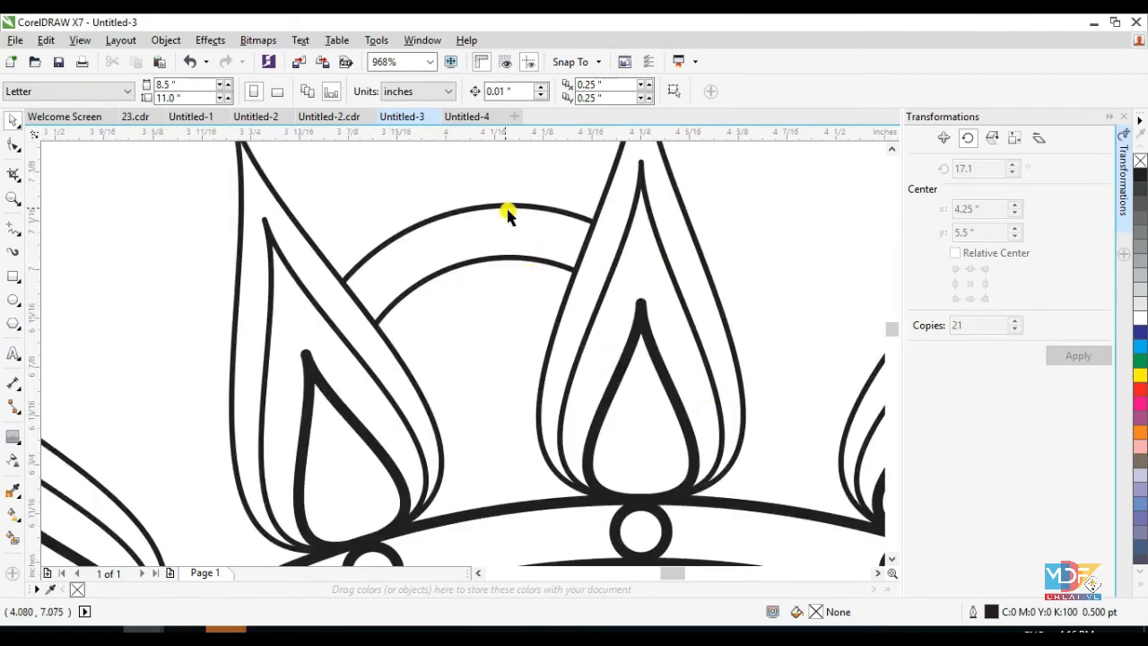
click(507, 206)
click(519, 208)
drag(602, 200, 611, 216)
Try to pull the arc's left end into the neighbouring petal by moving a node on its edge.
key(F10)
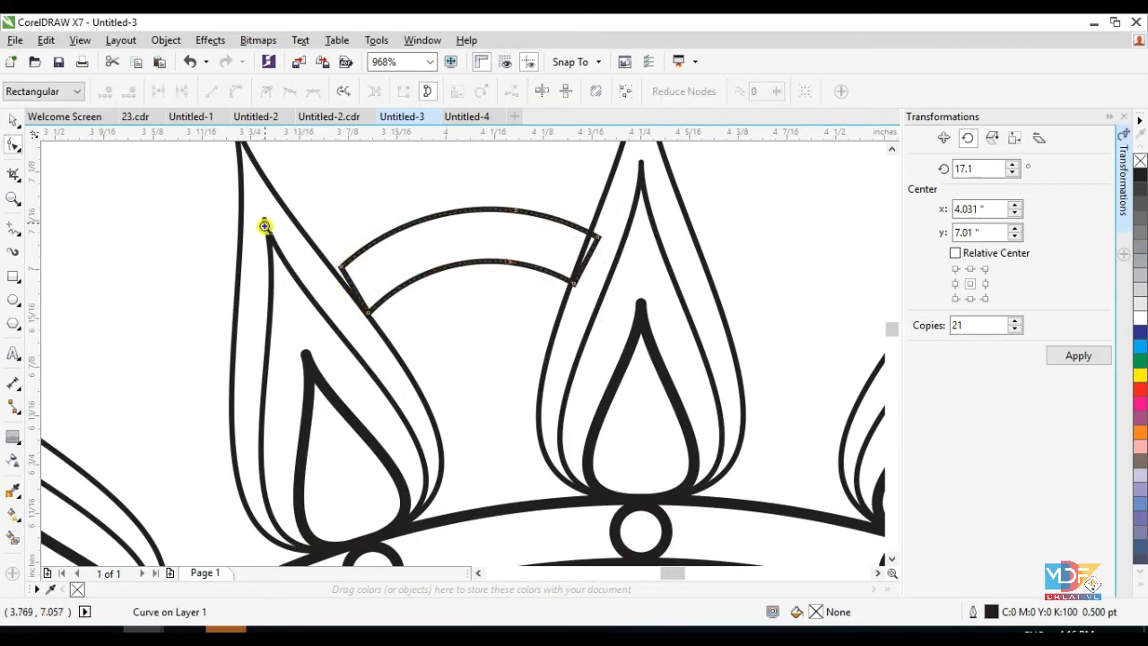
scroll(310, 249, up, 2)
drag(456, 341, 354, 368)
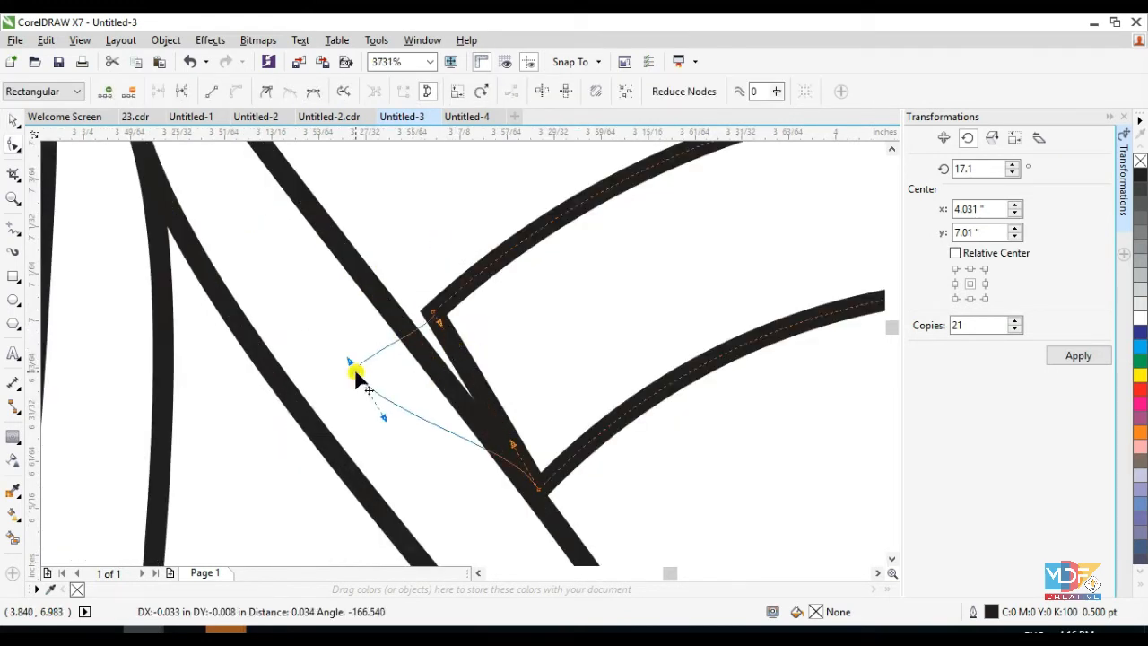
drag(356, 373, 431, 313)
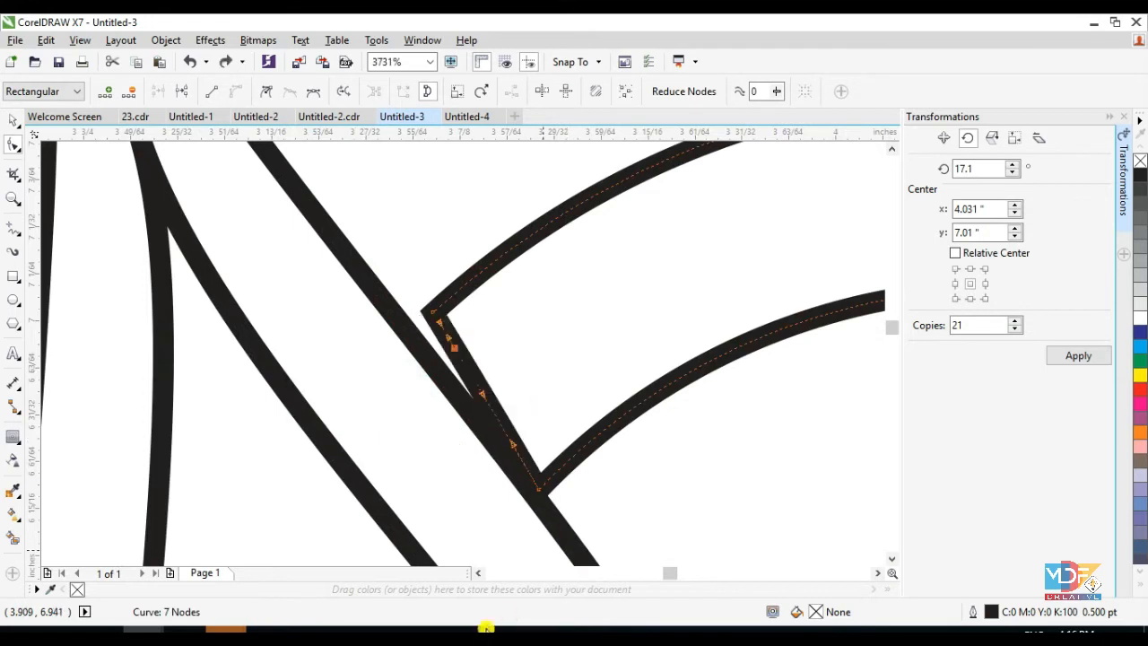
Enlarge and nudge the arc so both ends overlap the outer teardrops of the adjacent petals.
key(space)
scroll(581, 400, down, 4)
drag(542, 382, 553, 383)
drag(467, 262, 459, 263)
Trim the arc's right end with the top petal's outer teardrop.
click(548, 221)
shift+click(451, 256)
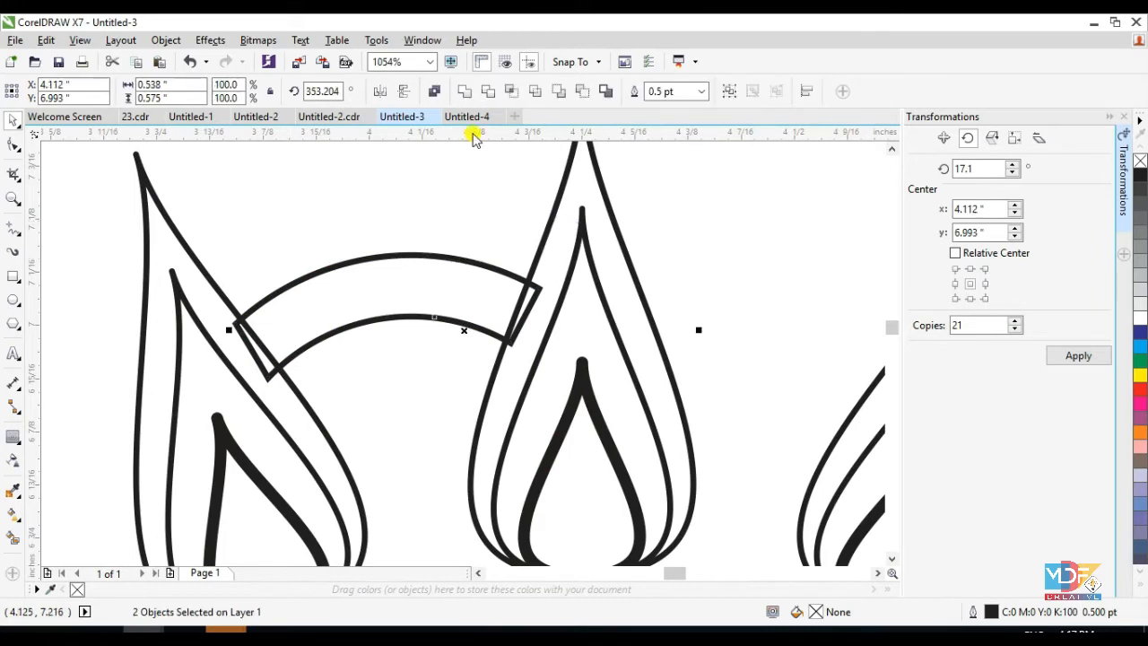
click(488, 90)
Trim the arc's left end with the left petal's outer teardrop, keeping the petal outline whole.
click(205, 265)
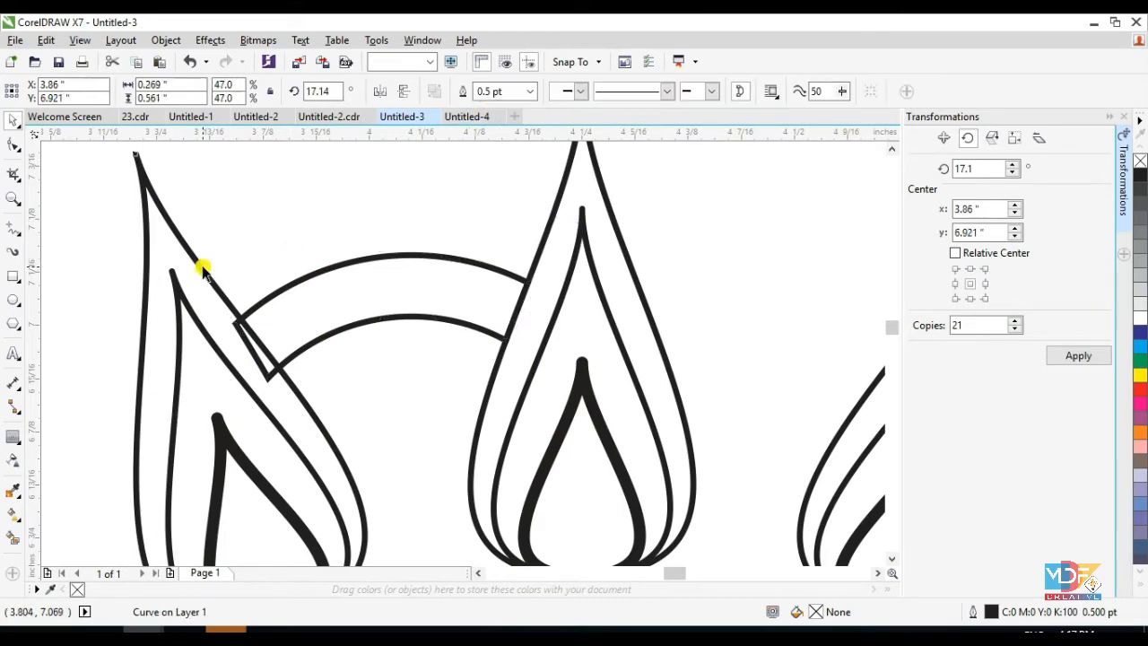
shift+click(301, 284)
click(488, 90)
click(403, 196)
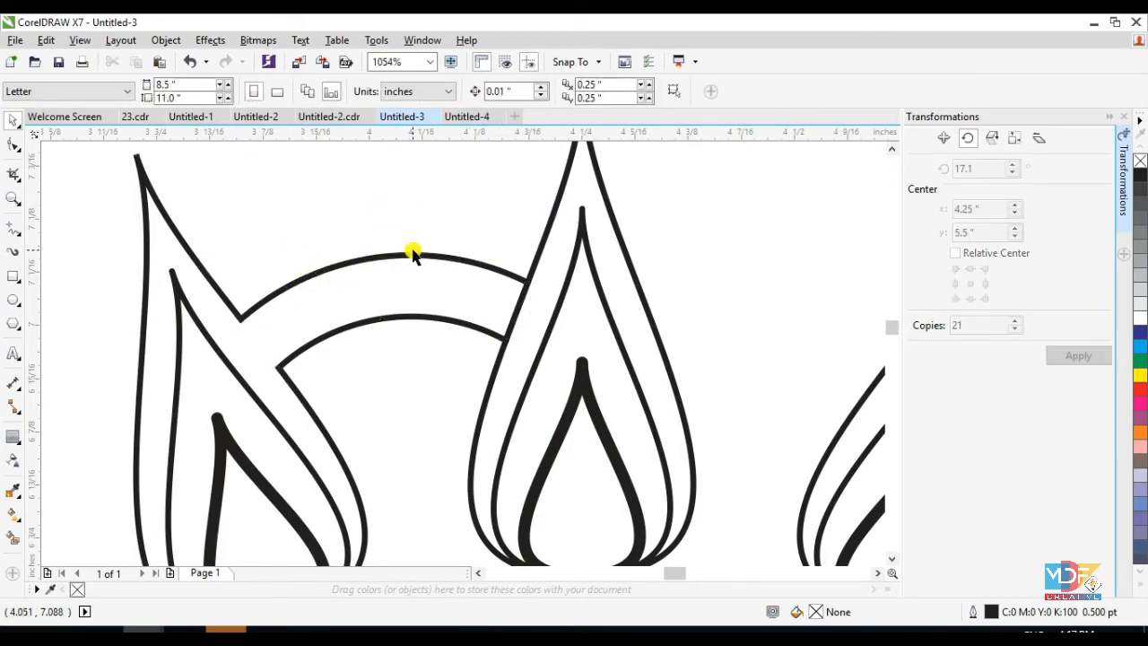
click(412, 253)
click(484, 93)
scroll(440, 243, down, 2)
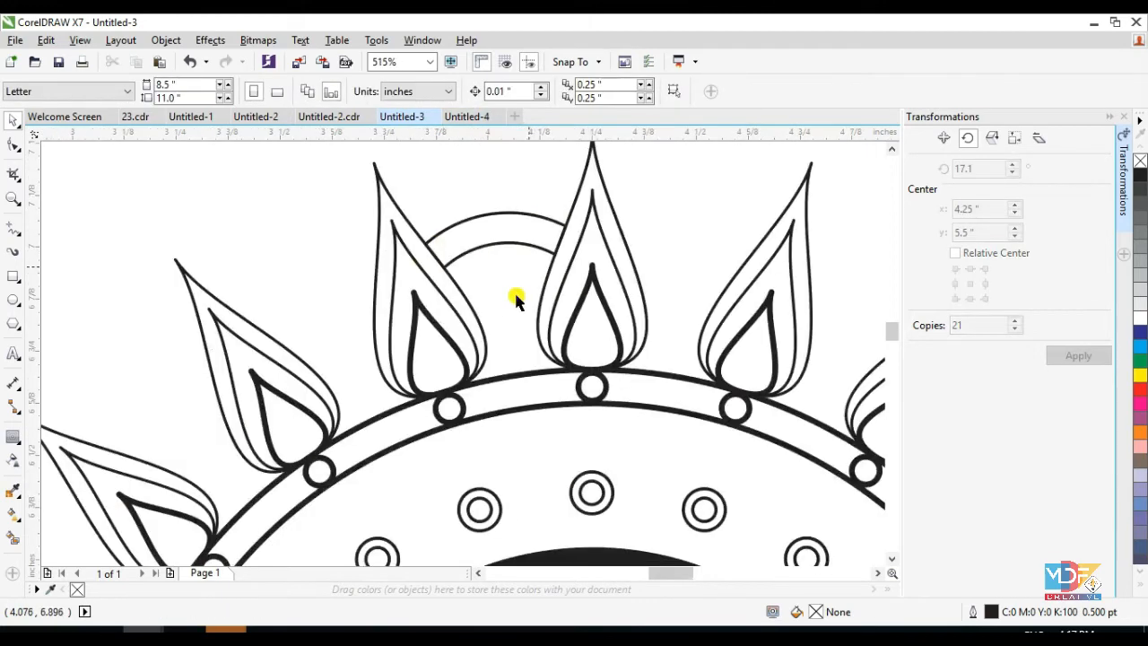
scroll(453, 213, down, 4)
scroll(513, 278, up, 5)
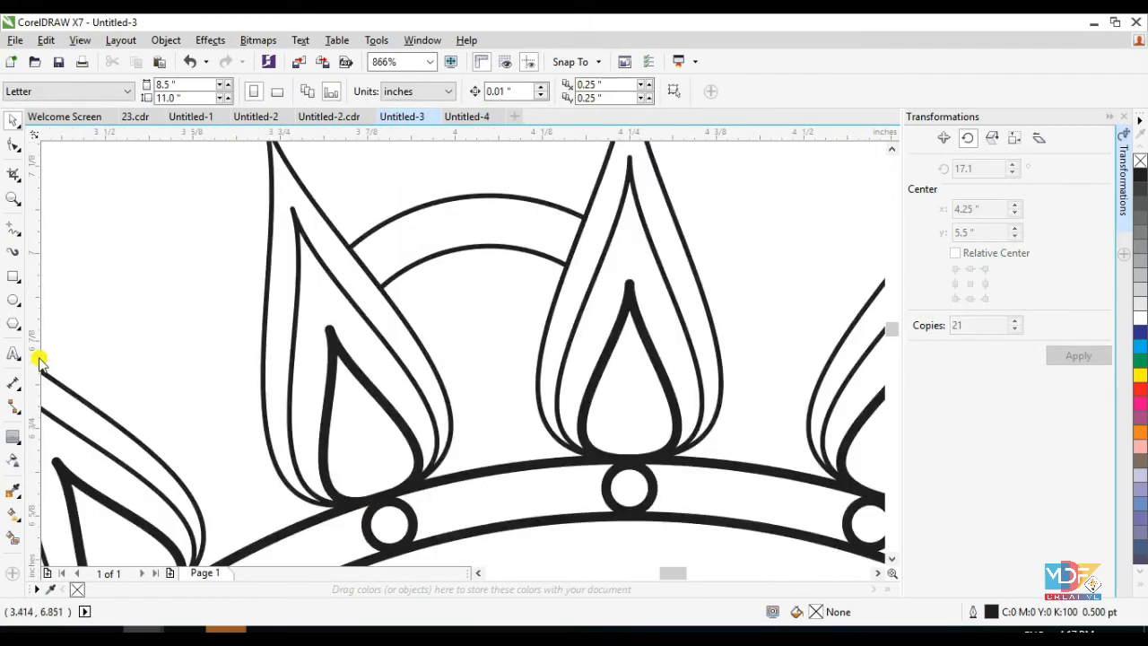
Draw a circle about 0.082 inch in diameter beneath the middle of the arc, between the two petals.
click(14, 300)
drag(461, 302, 512, 353)
scroll(695, 448, up, 2)
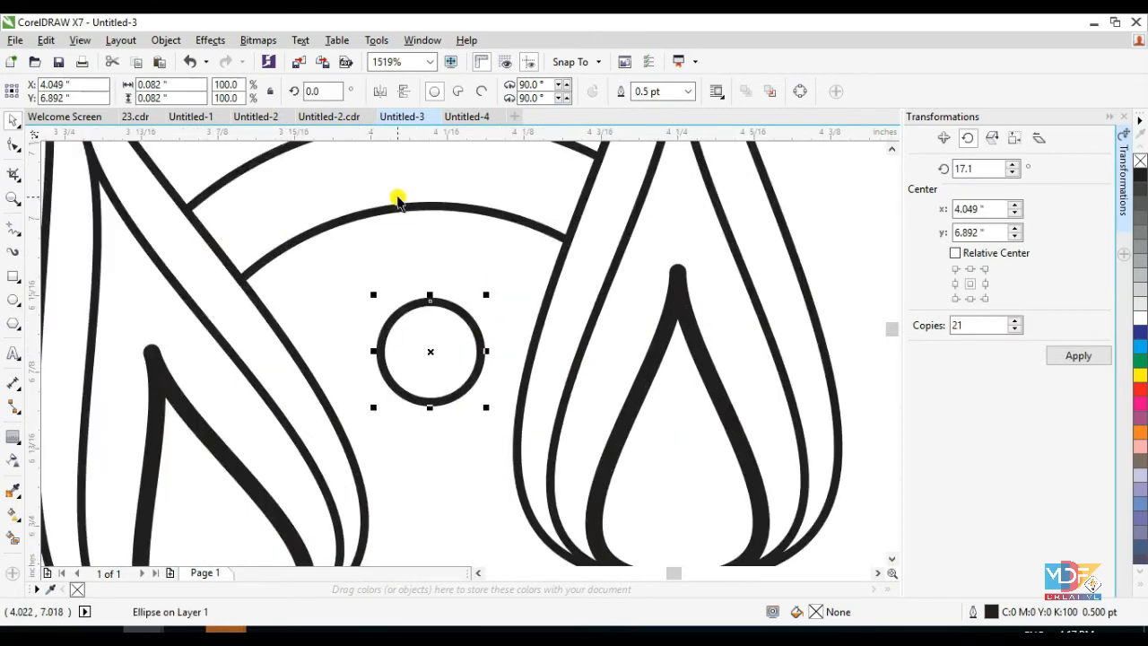
Add a smaller concentric copy inside the circle beneath the arc and group the two circles.
mouse_move(434, 303)
mouse_down()
mouse_move(477, 298)
mouse_move(456, 308)
mouse_up()
click(465, 311)
click(463, 310)
shift+click(444, 307)
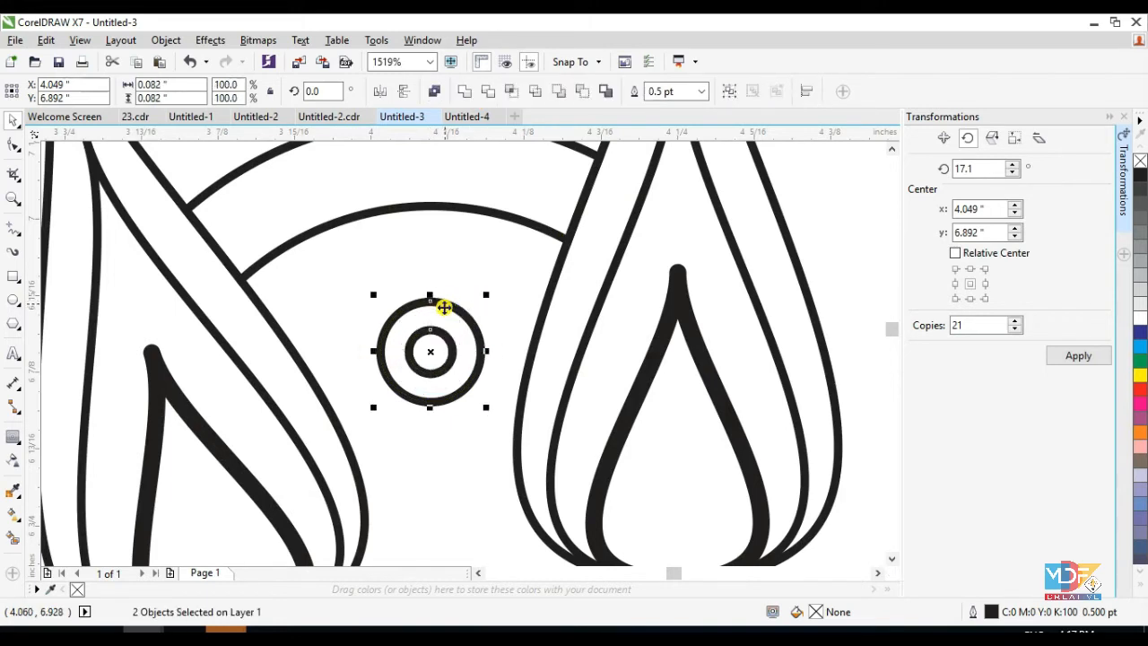
key(ctrl+g)
scroll(473, 265, down, 2)
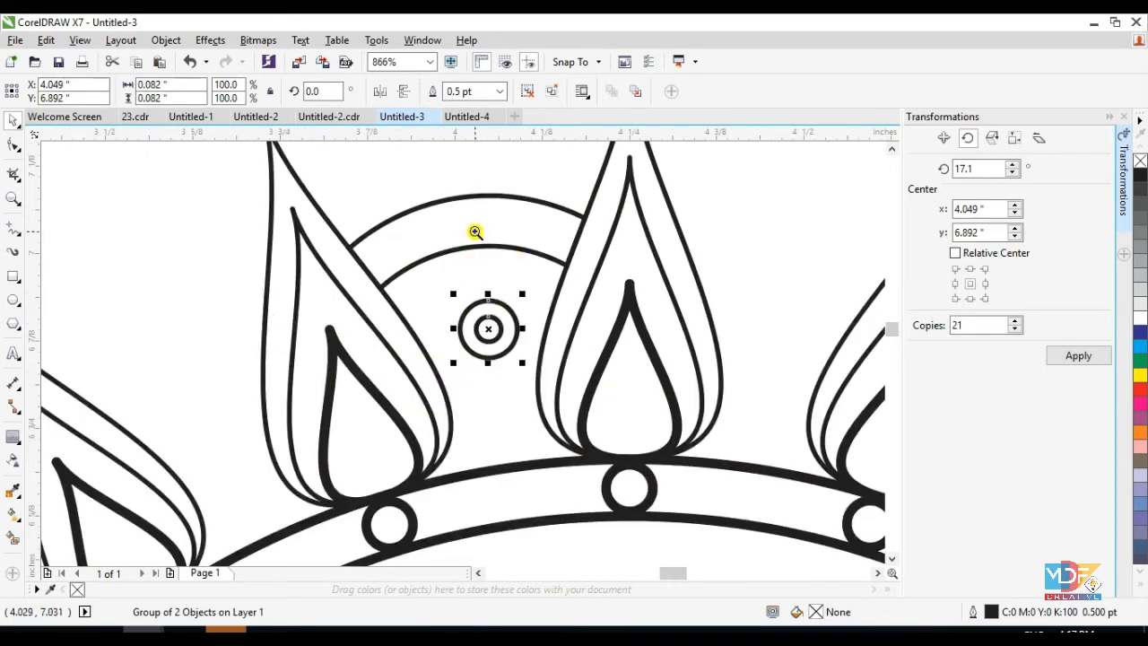
scroll(475, 232, down, 7)
scroll(520, 249, up, 6)
key(Escape)
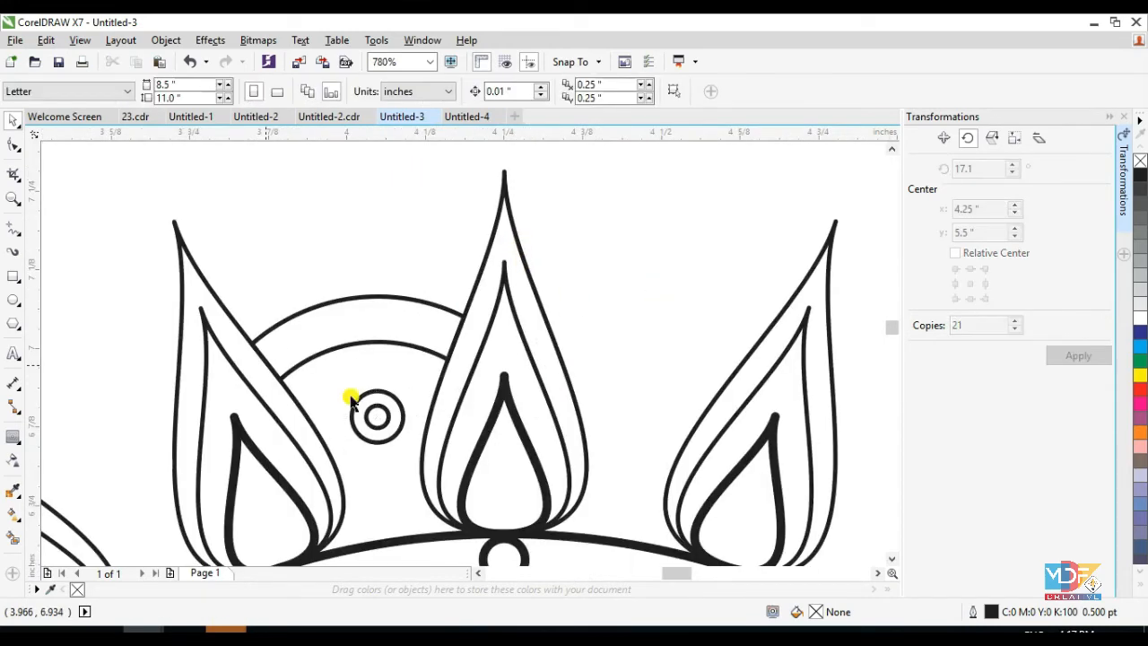
Draw a small circle about 0.051 inch in diameter above the arc's left end.
click(11, 299)
key(F2)
drag(125, 192, 541, 385)
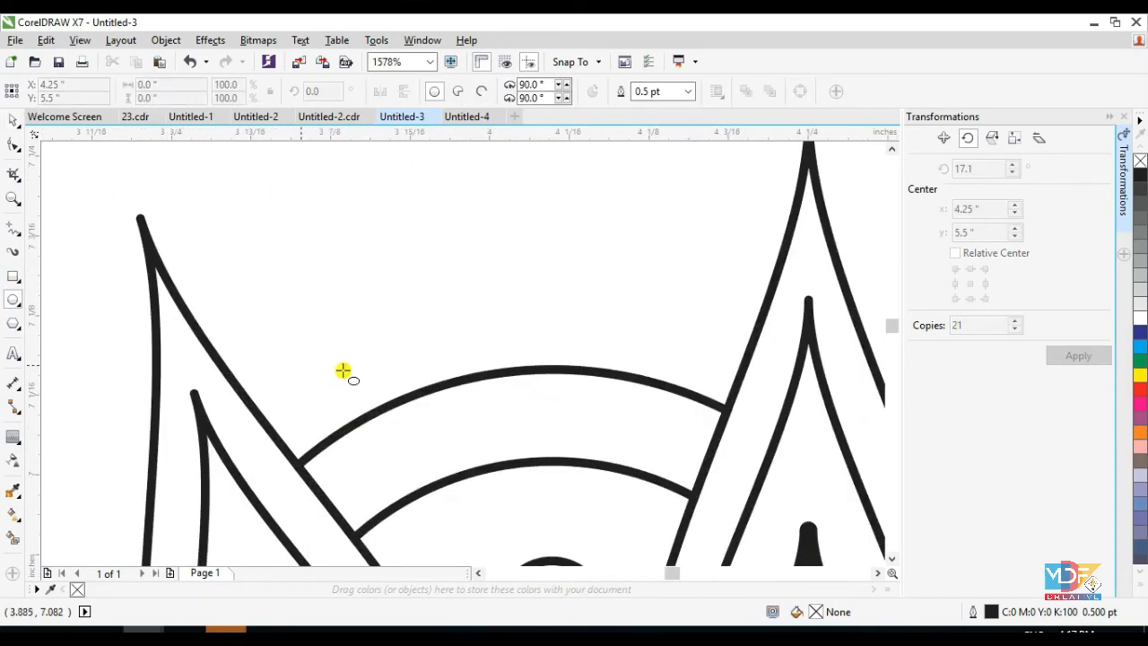
drag(286, 341, 353, 402)
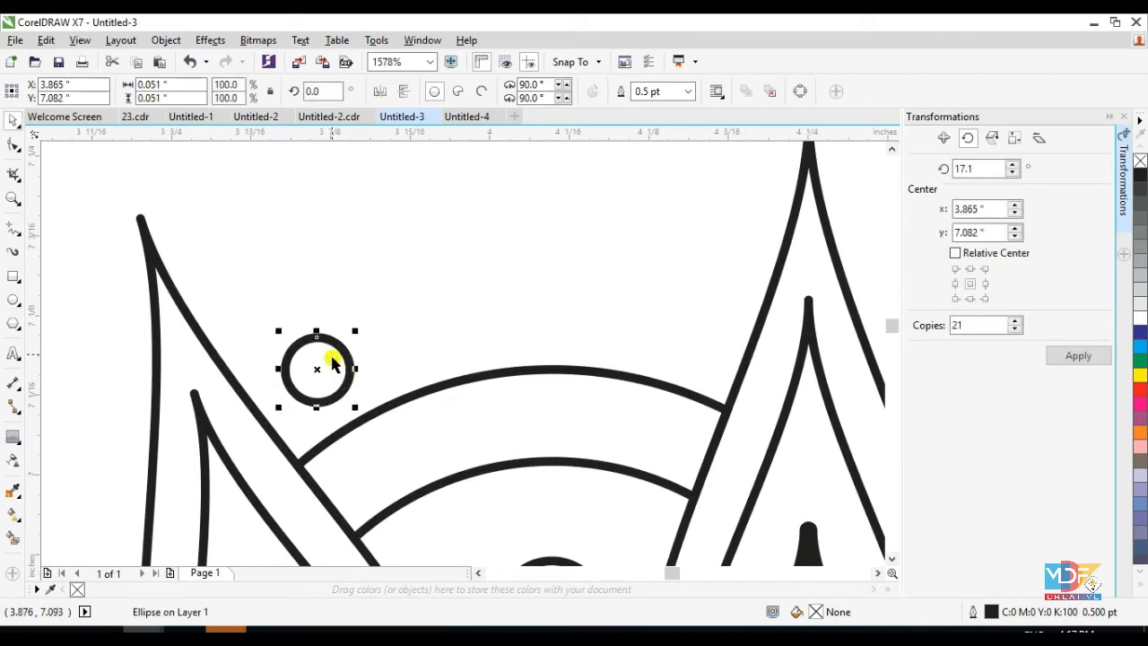
Duplicate the small circle to the middle and right so three circles are spaced along the top of the arc.
drag(337, 346, 714, 304)
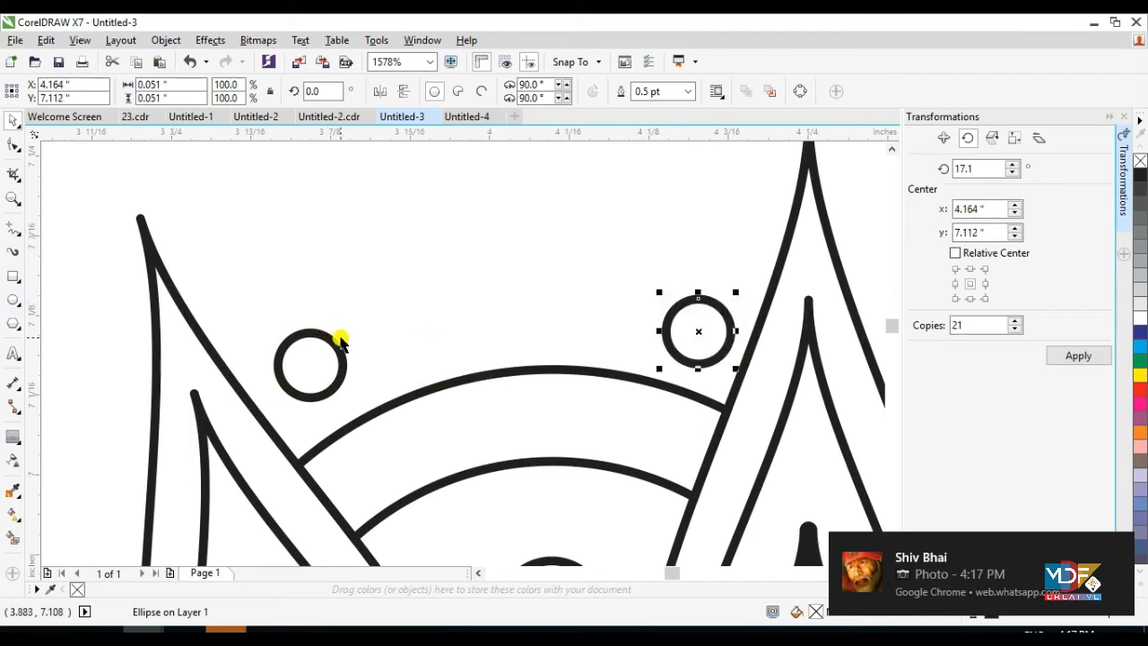
click(333, 334)
click(705, 302)
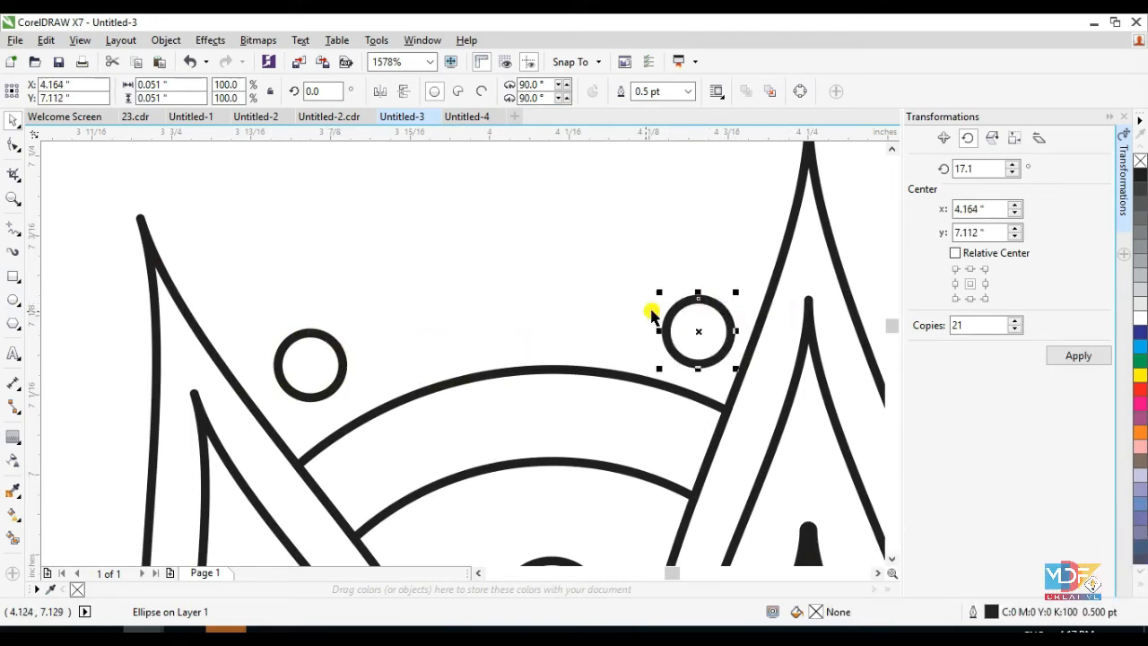
key(Delete)
click(305, 330)
drag(341, 325, 525, 267)
click(383, 269)
scroll(435, 254, down, 10)
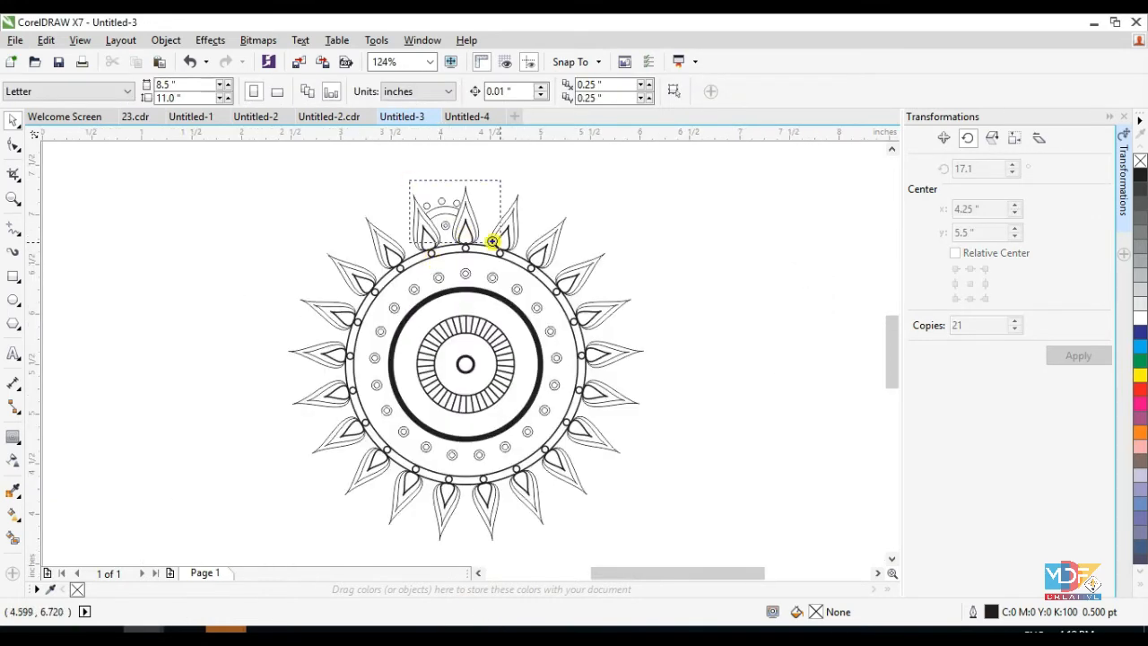
Draw a two-revolution spiral about 0.08 inch across above the three small circles.
drag(492, 241, 495, 242)
click(21, 330)
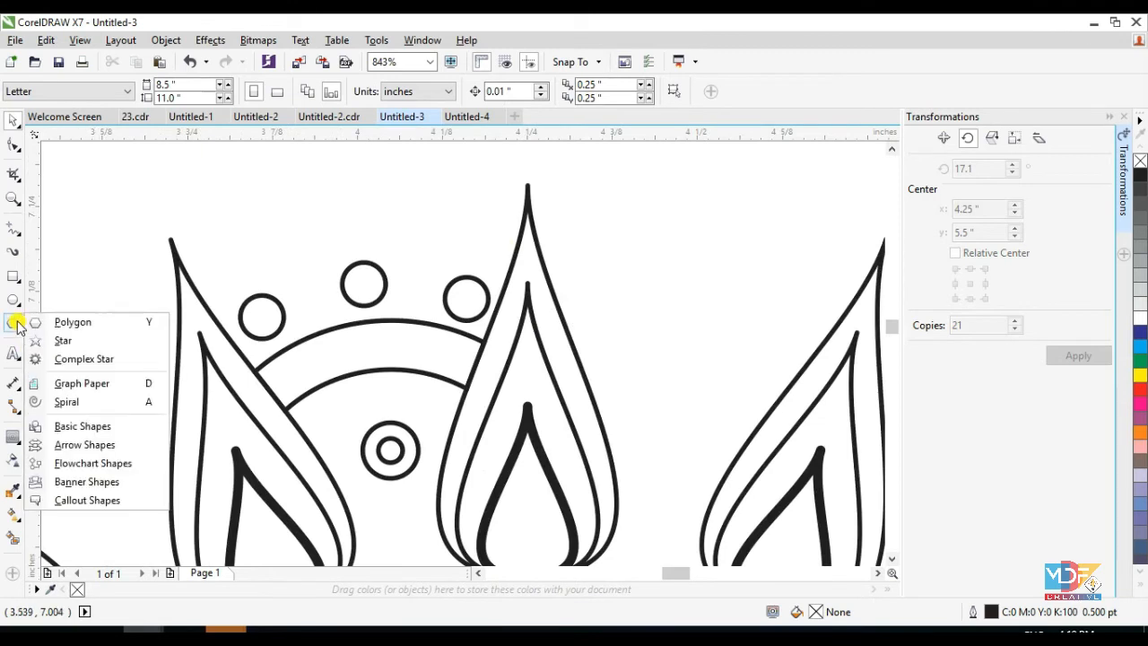
click(62, 402)
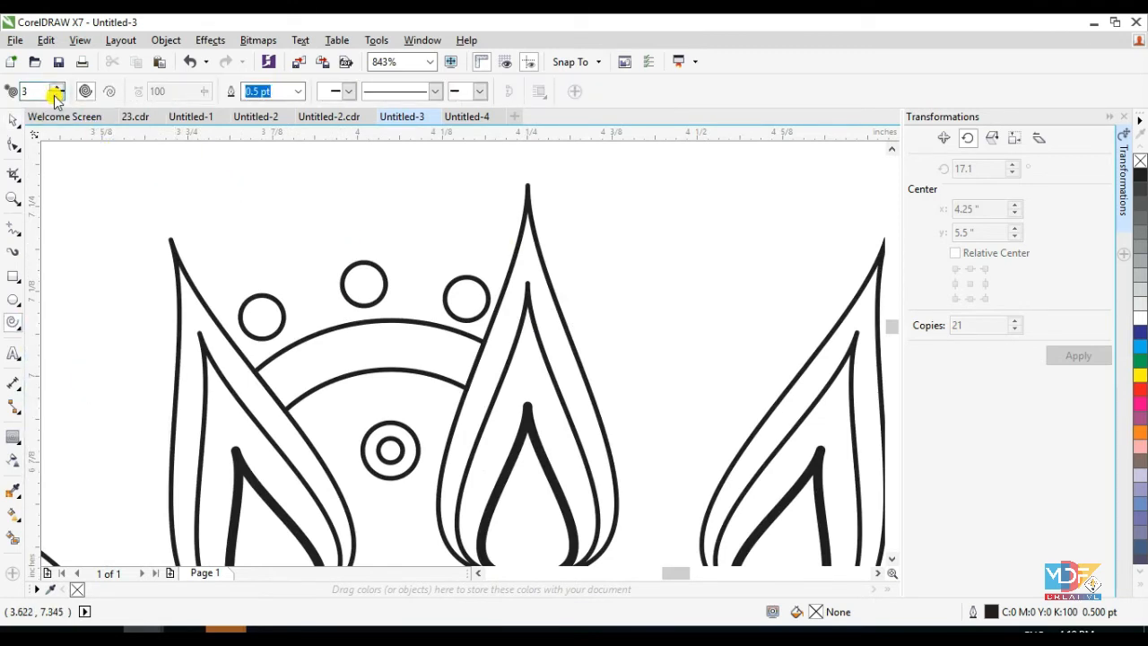
drag(305, 161, 365, 224)
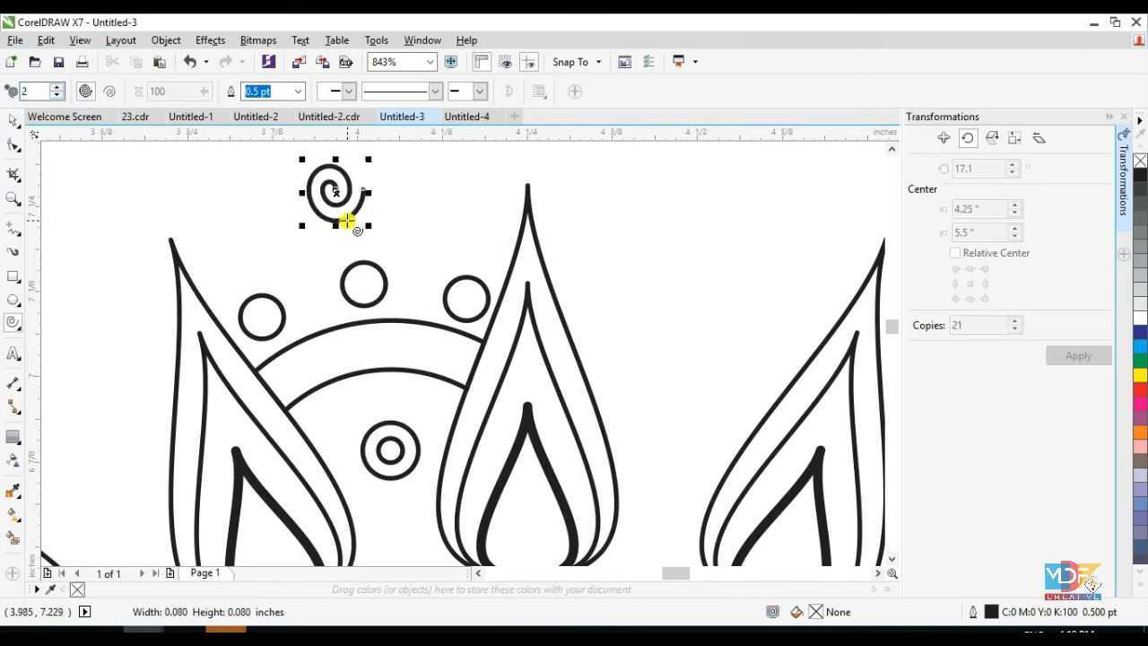
scroll(529, 338, up, 3)
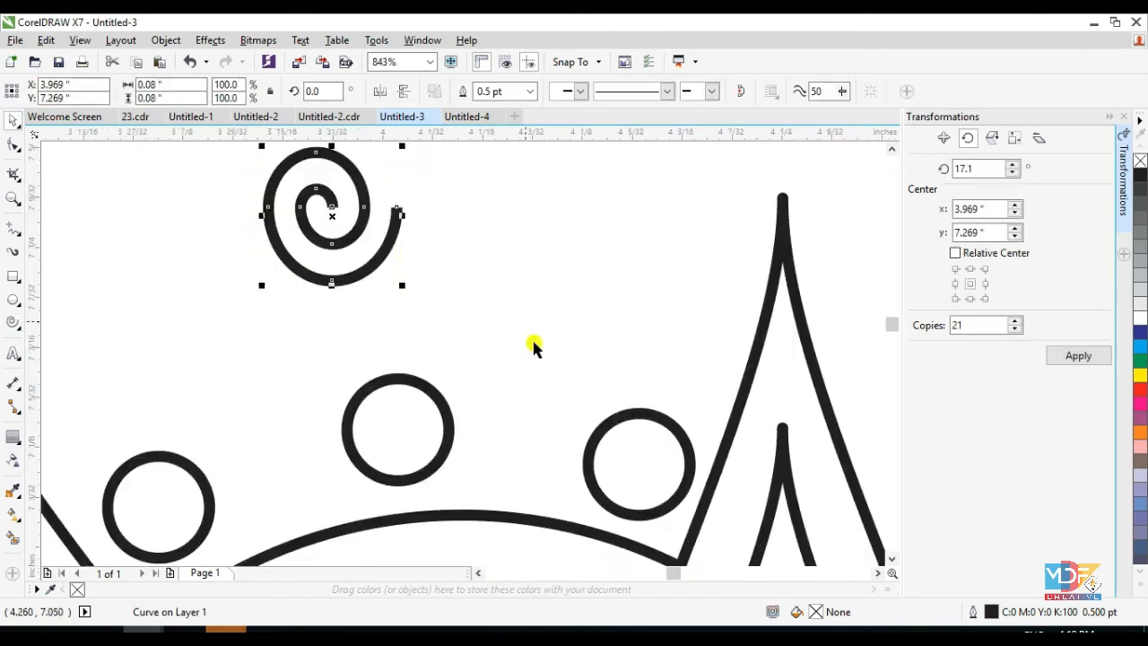
Move the spiral down over the middle small circle and resize it to about 0.14 inch.
drag(402, 287, 366, 250)
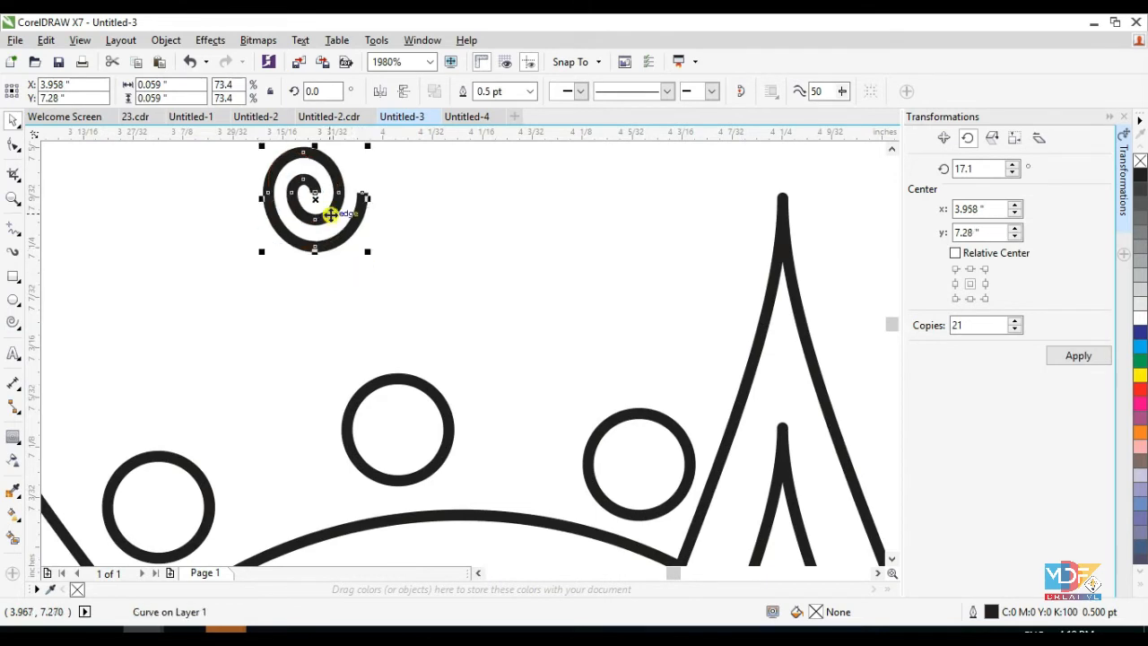
drag(305, 188, 383, 289)
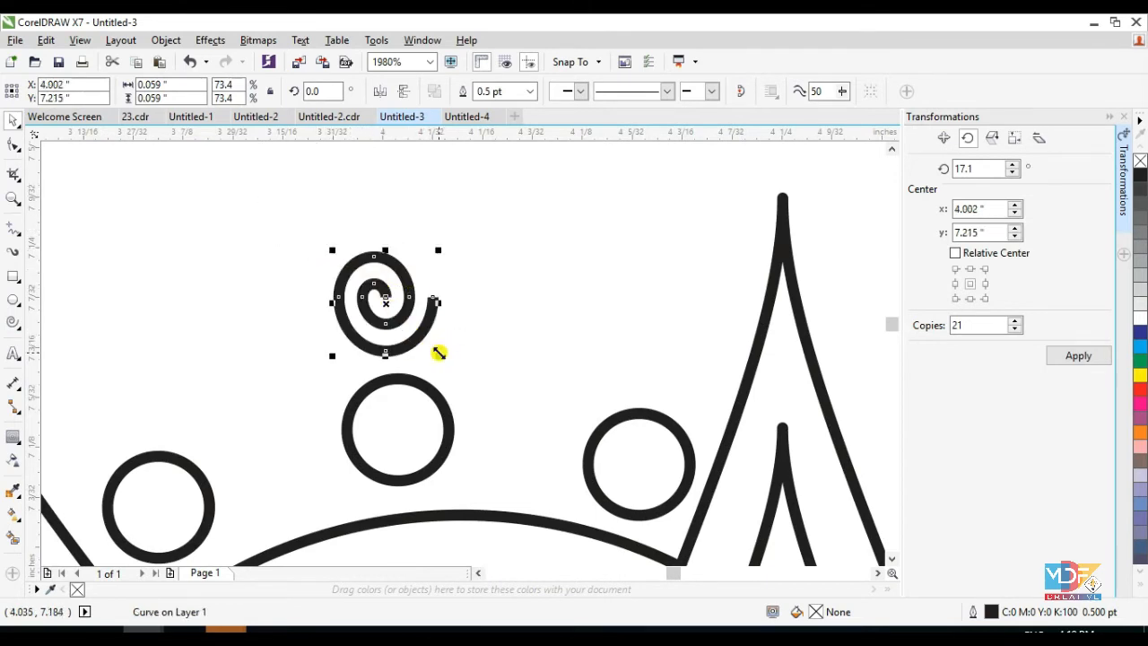
drag(437, 352, 514, 403)
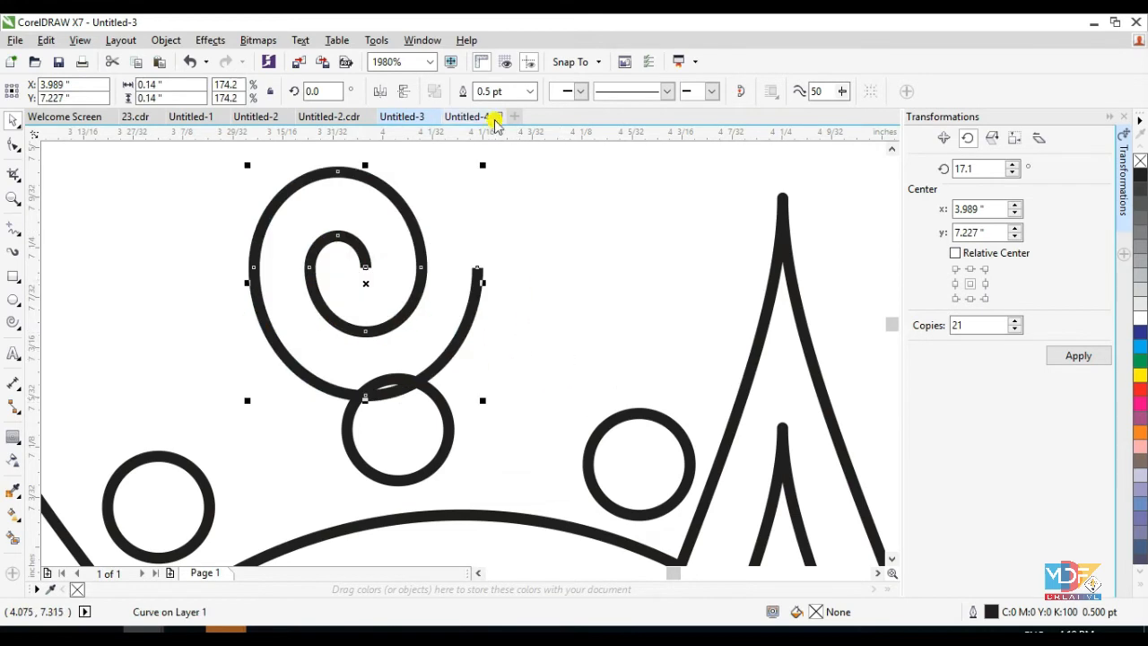
Set the spiral's outline to scale with the object.
double_click(992, 612)
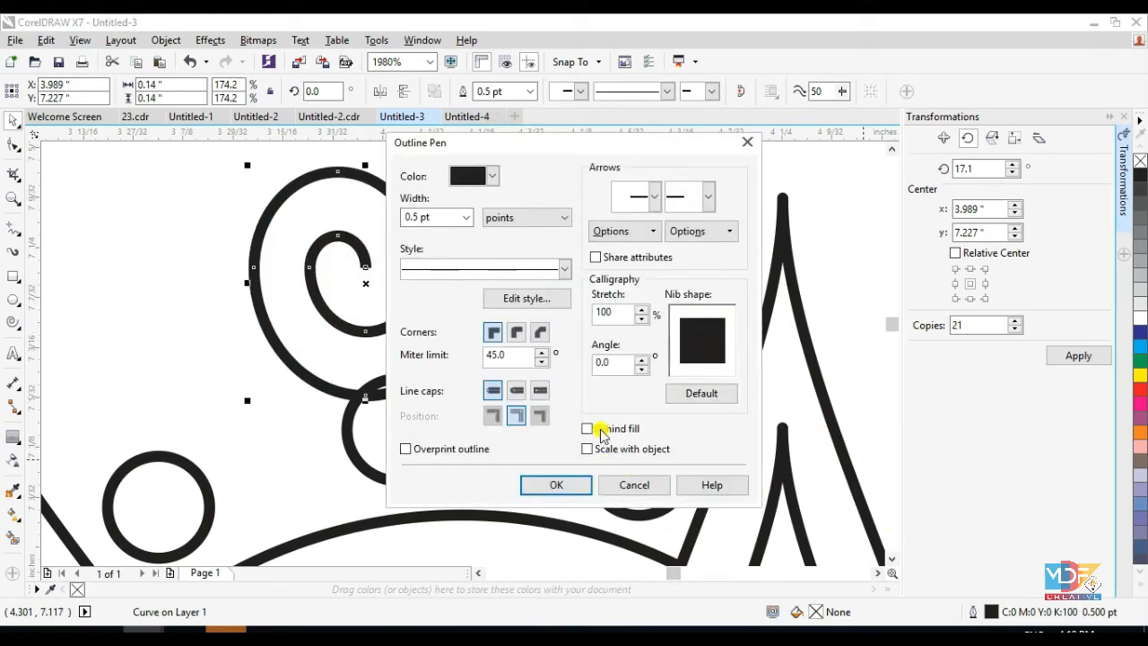
click(597, 453)
click(556, 485)
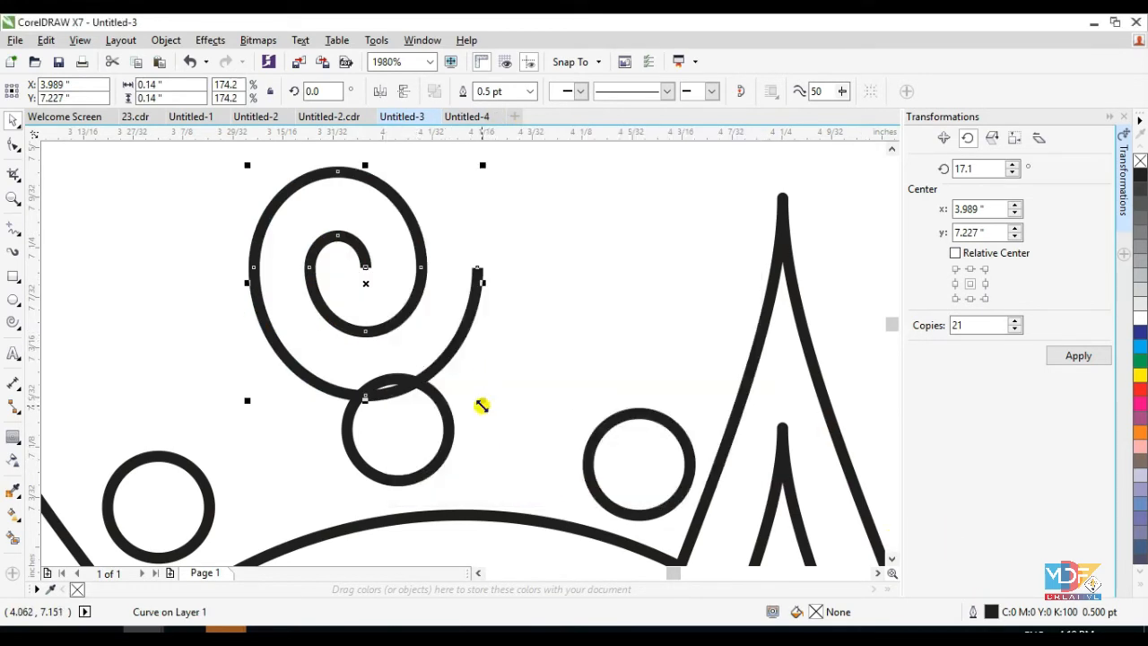
Shrink the spiral above the small circles to about 0.063 inch and rotate it to about 320°.
drag(481, 405, 424, 344)
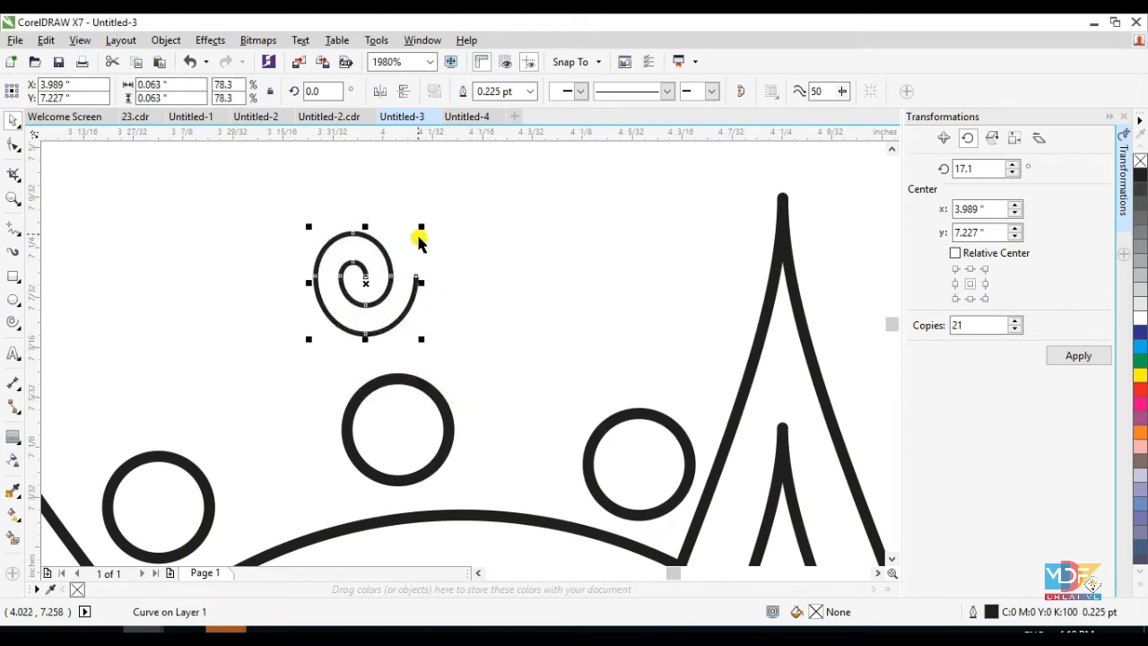
click(357, 237)
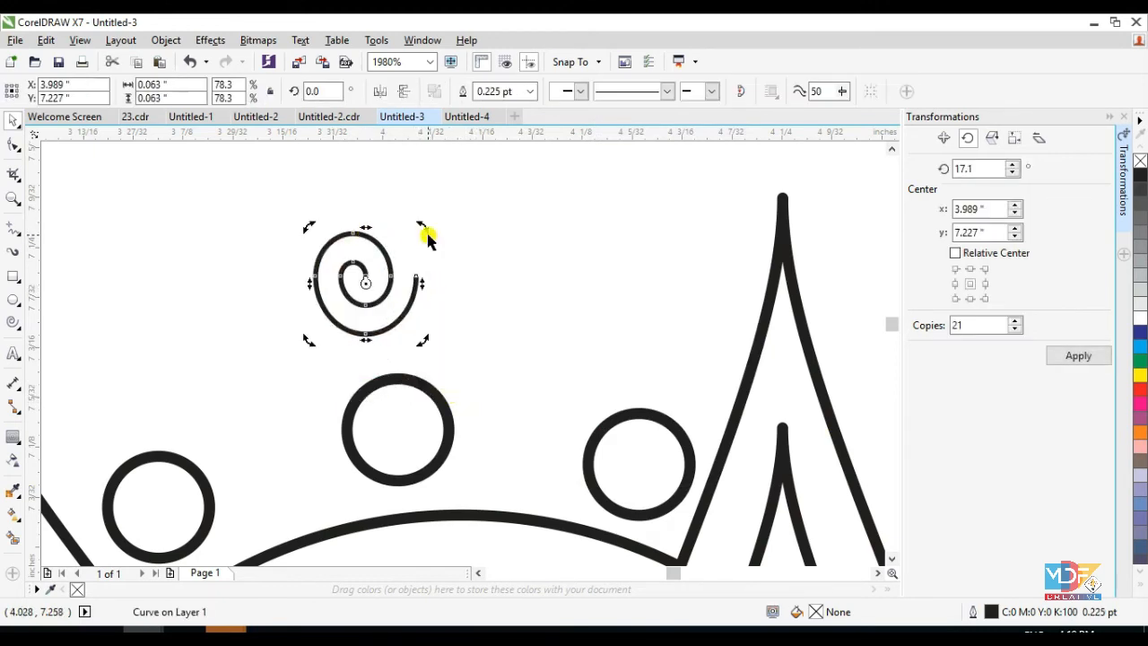
drag(421, 226, 482, 273)
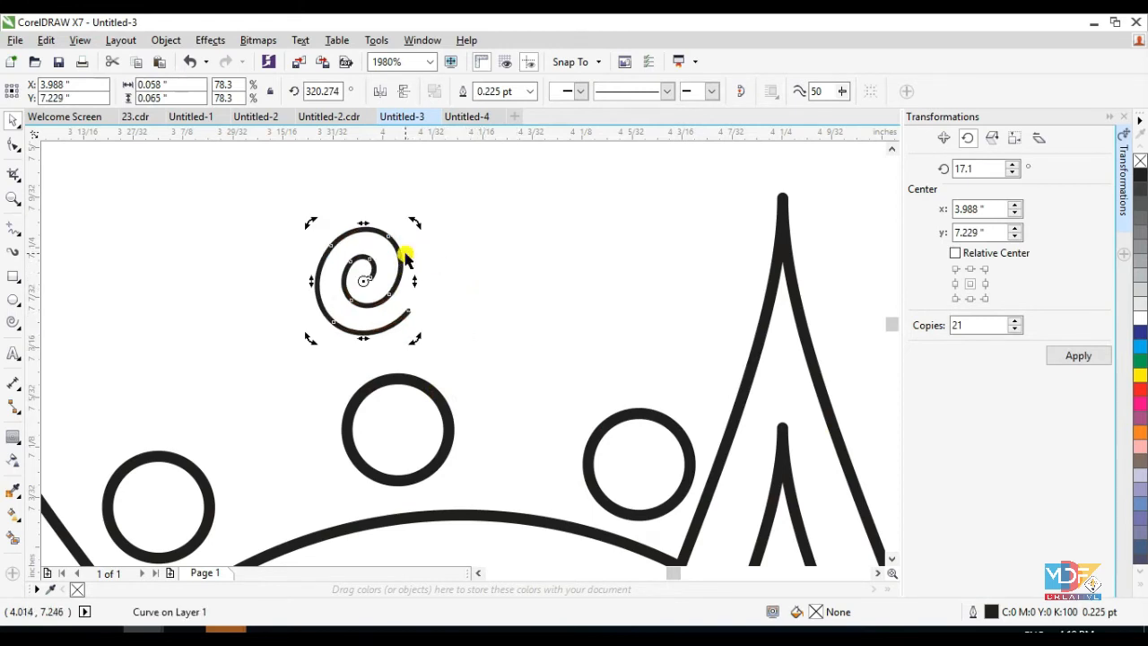
Move the spiral down to touch the middle small circle and rotate it to about 292°.
click(402, 249)
click(392, 248)
drag(392, 249, 400, 297)
scroll(341, 315, up, 2)
click(448, 299)
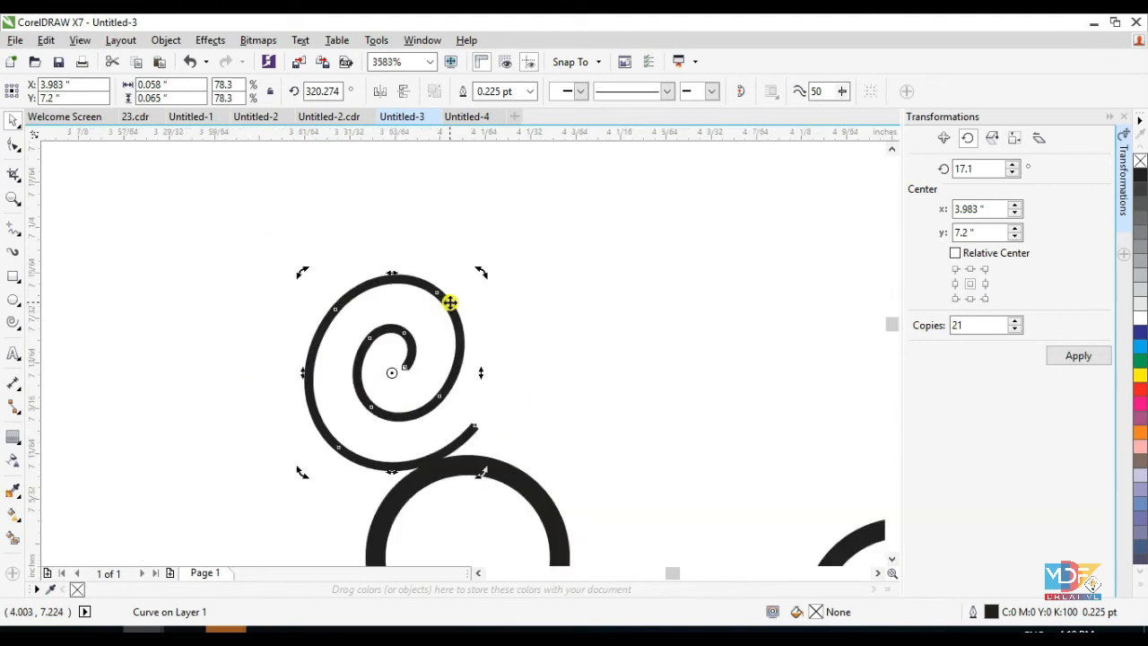
drag(480, 275, 532, 321)
click(437, 305)
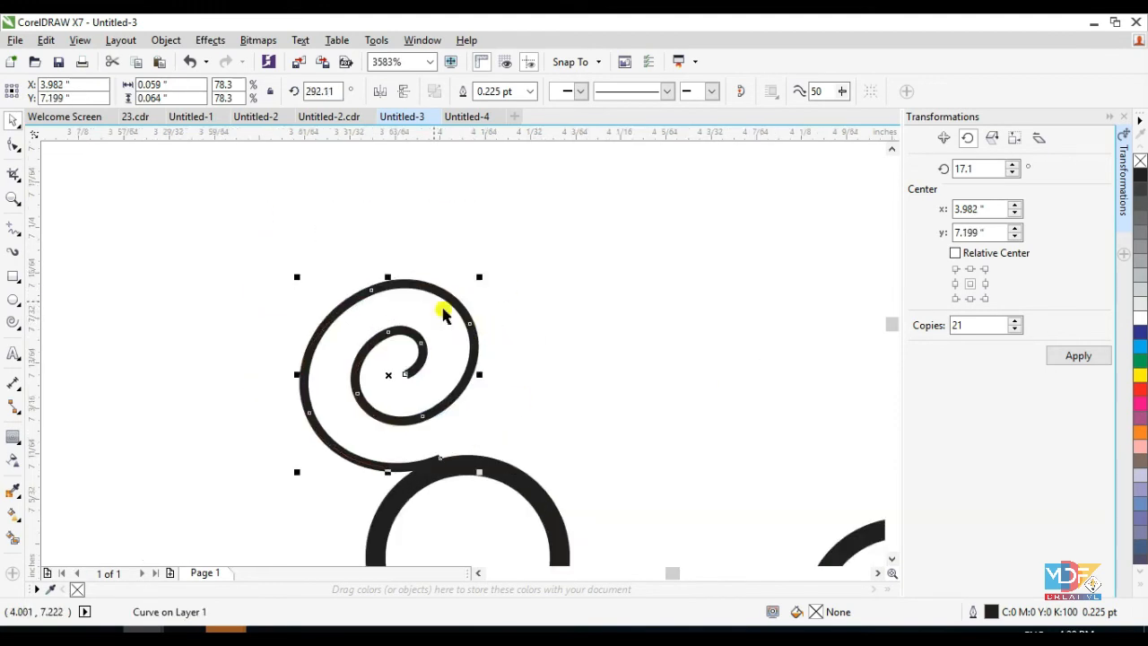
Set the spiral's outline behind fill and scaling with the object, and reshape the spiral to about 0.059 by 0.073 inch atop the middle circle.
double_click(986, 610)
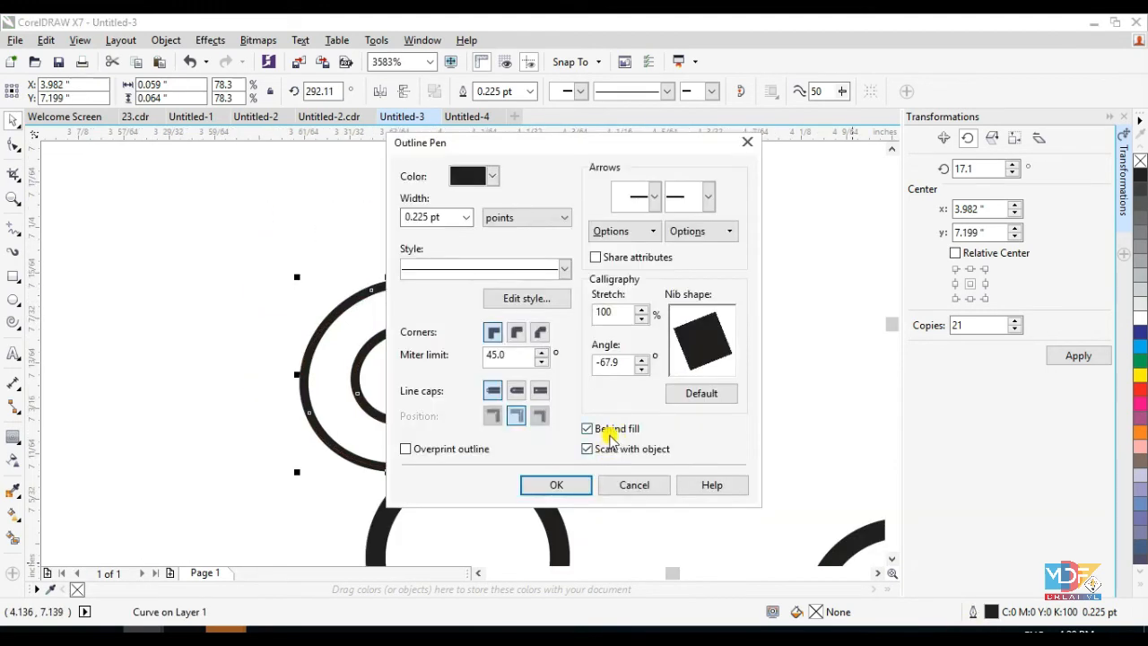
click(565, 485)
drag(385, 280, 449, 254)
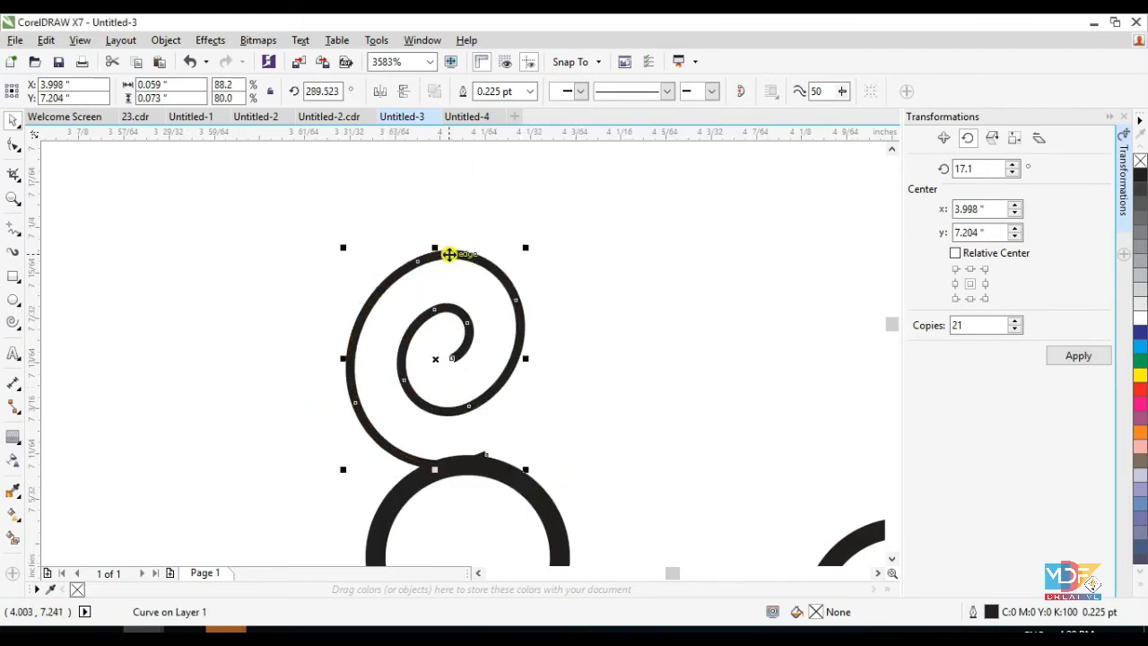
drag(479, 461, 471, 469)
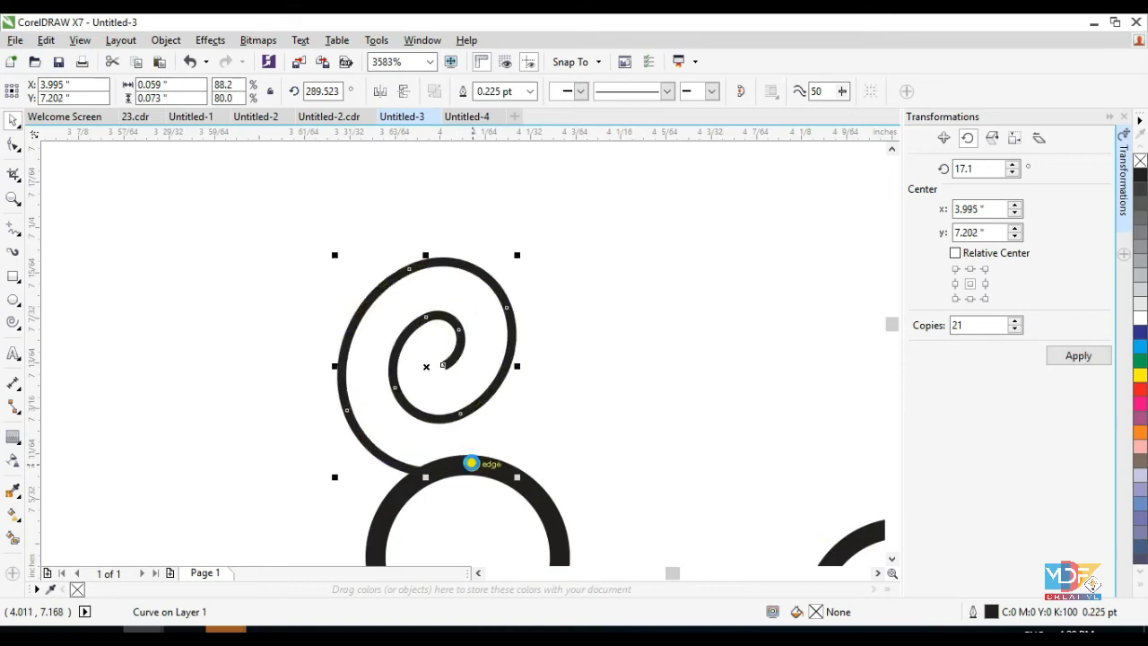
Examine the spiral's size and line weight against the surrounding circles, arcs and petals.
scroll(504, 390, down, 3)
click(482, 361)
scroll(481, 362, down, 1)
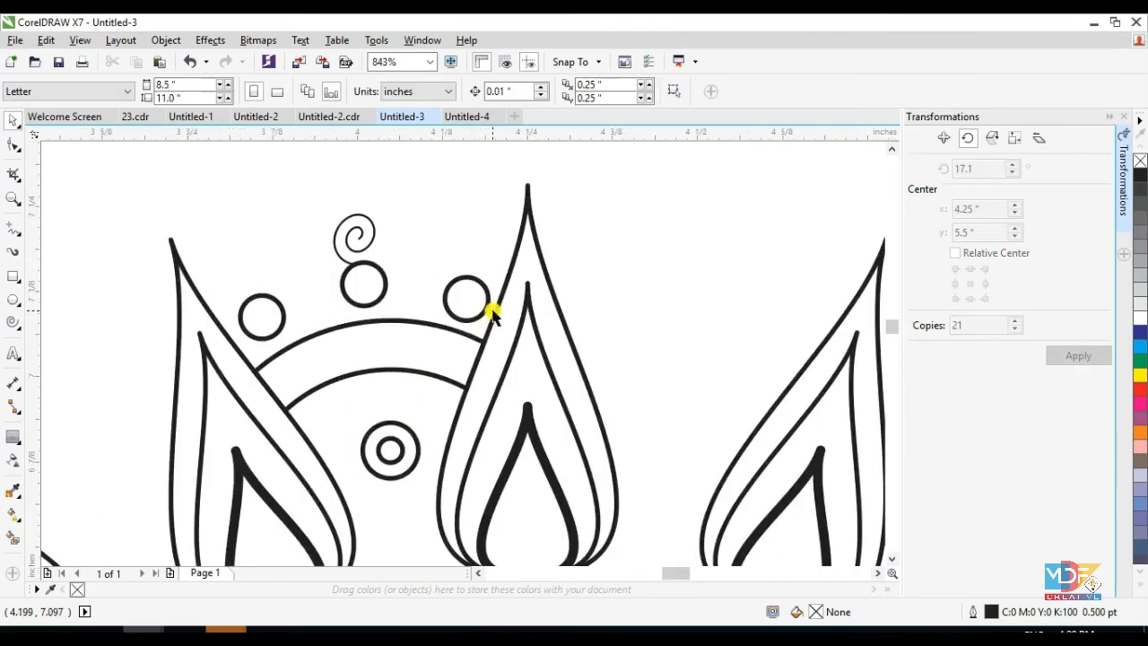
click(367, 220)
key(F4)
key(F2)
drag(296, 177, 751, 416)
click(277, 161)
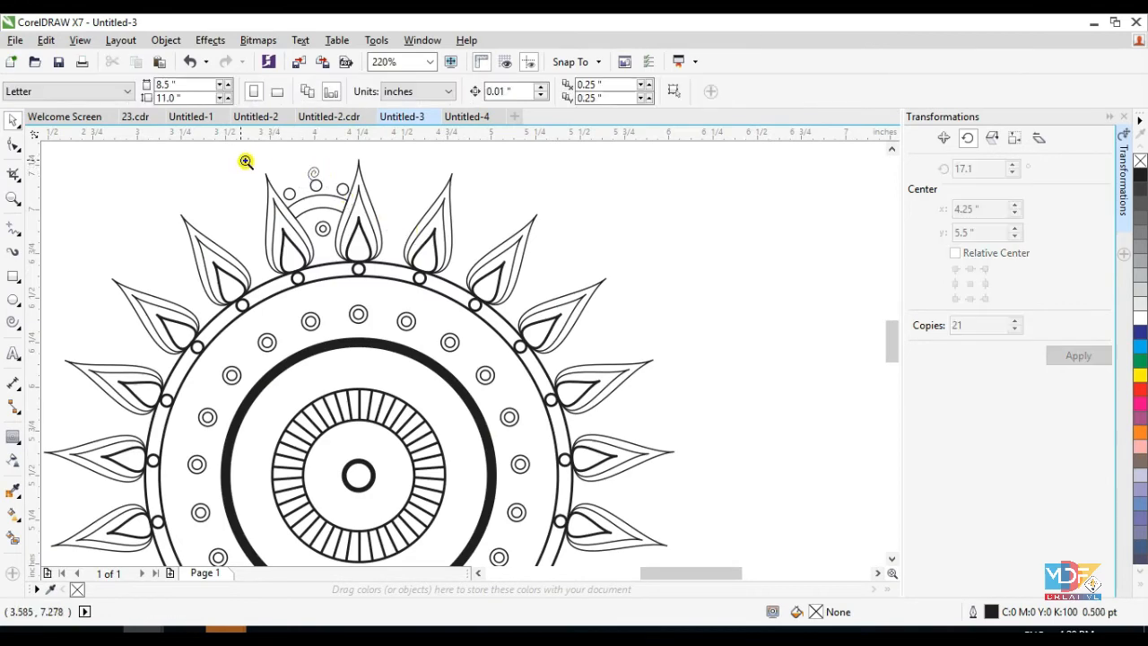
scroll(288, 165, up, 5)
click(574, 230)
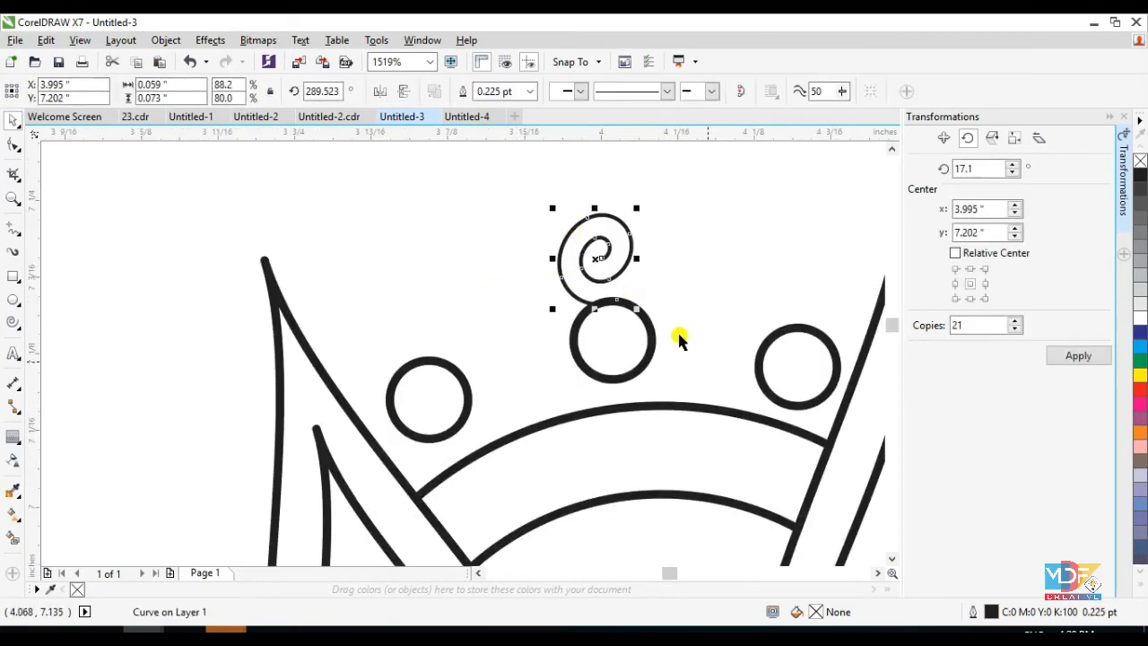
double_click(990, 612)
triple_click(445, 221)
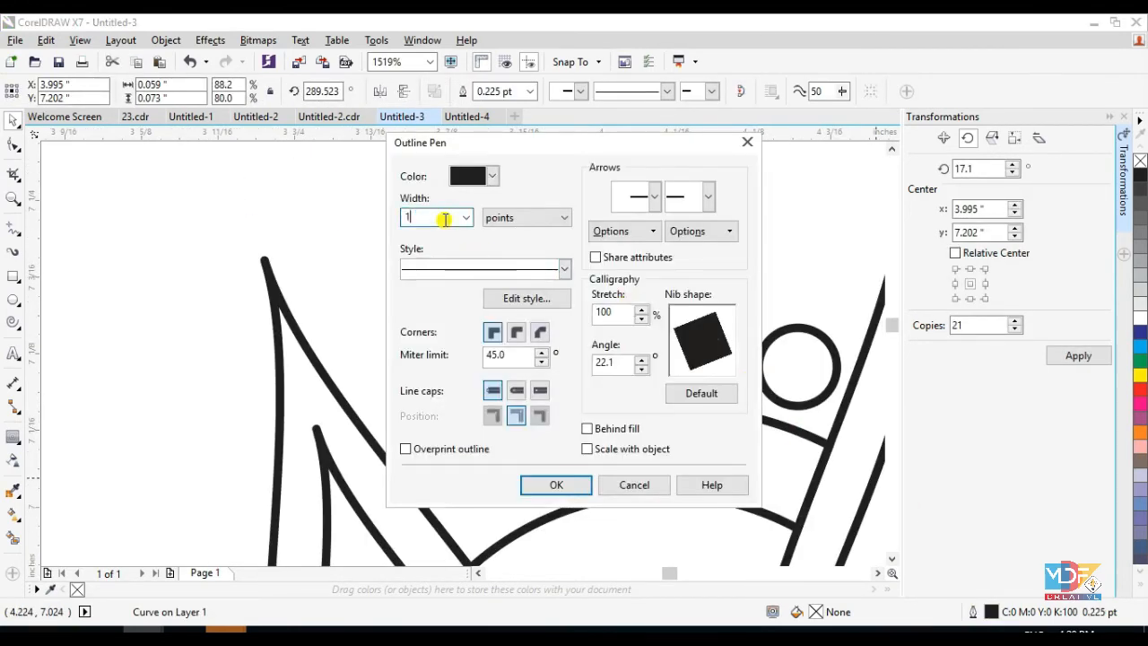
text(1)
key(Return)
click(648, 326)
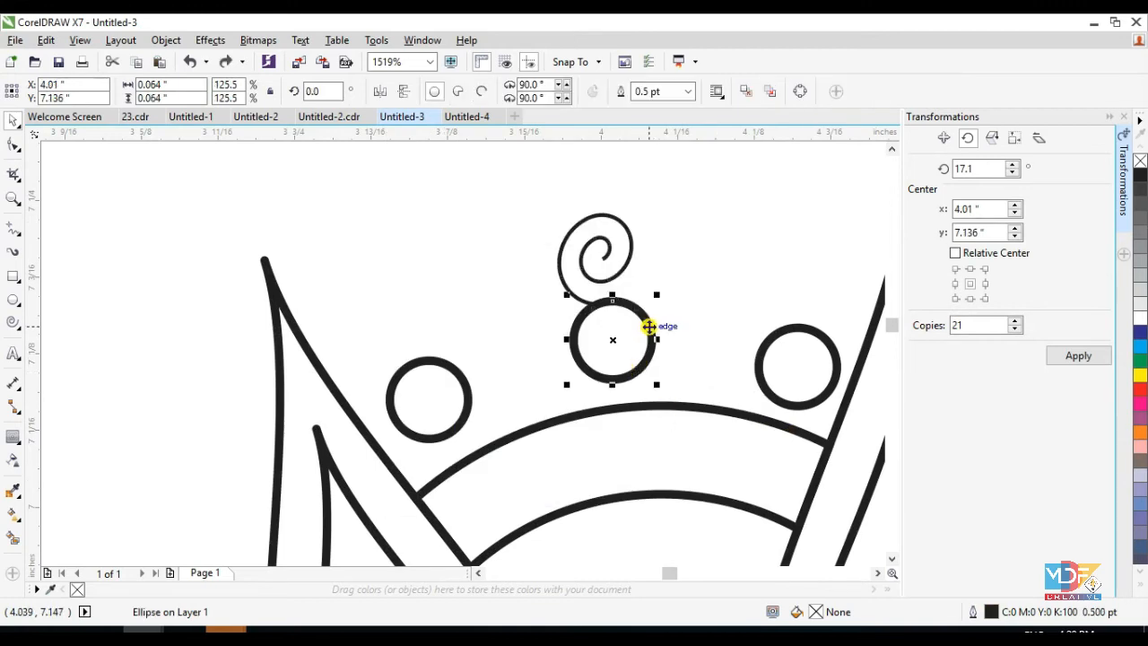
Set the spiral's outline to 0.5 pt with round line caps, behind fill and scaling with the object.
click(607, 218)
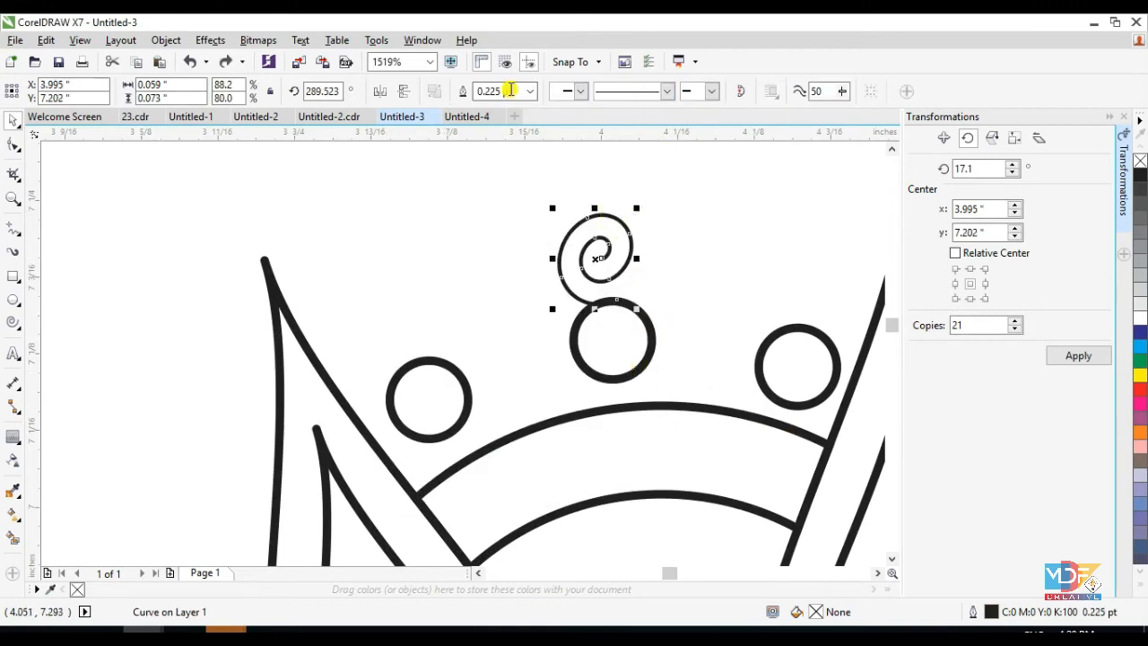
text(0.5)
key(Return)
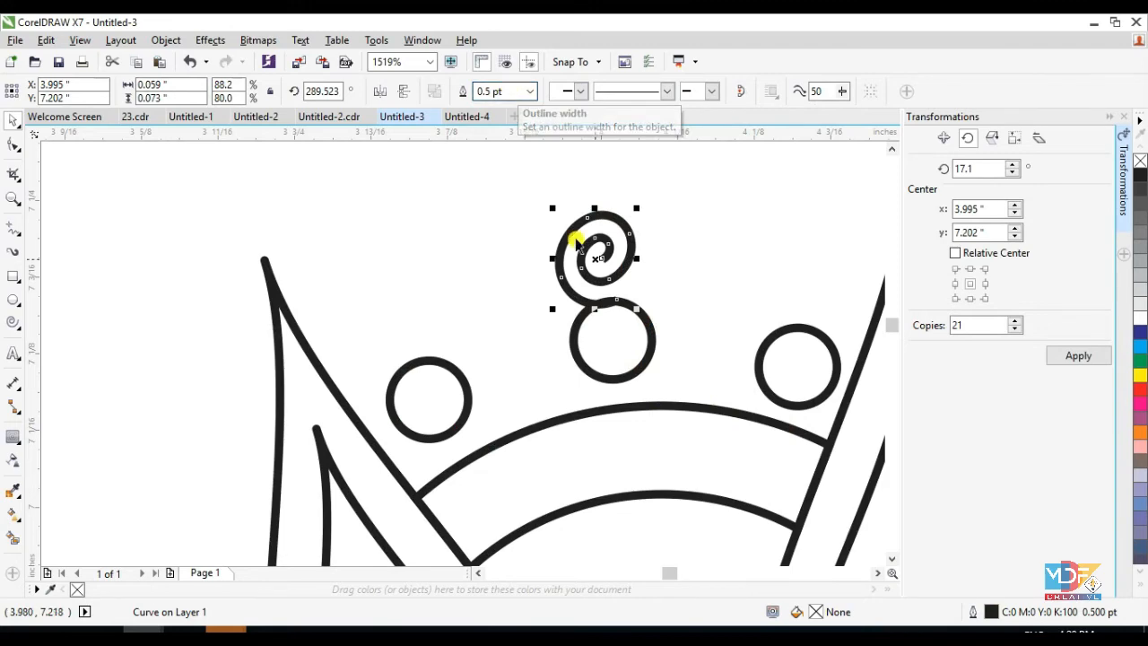
double_click(991, 611)
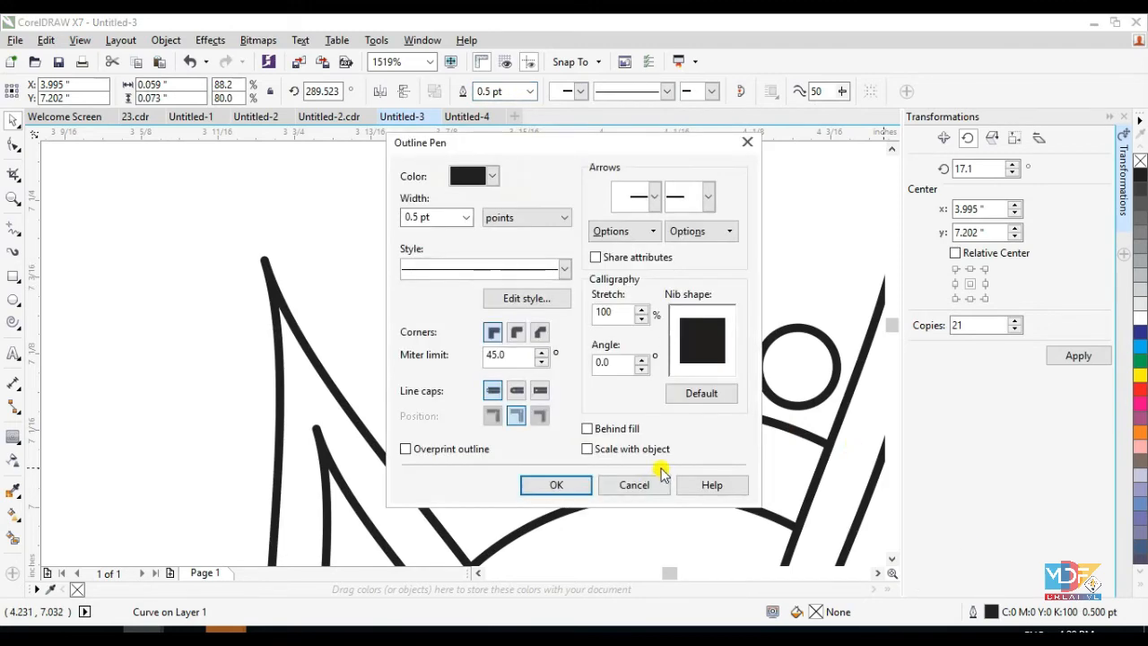
click(515, 390)
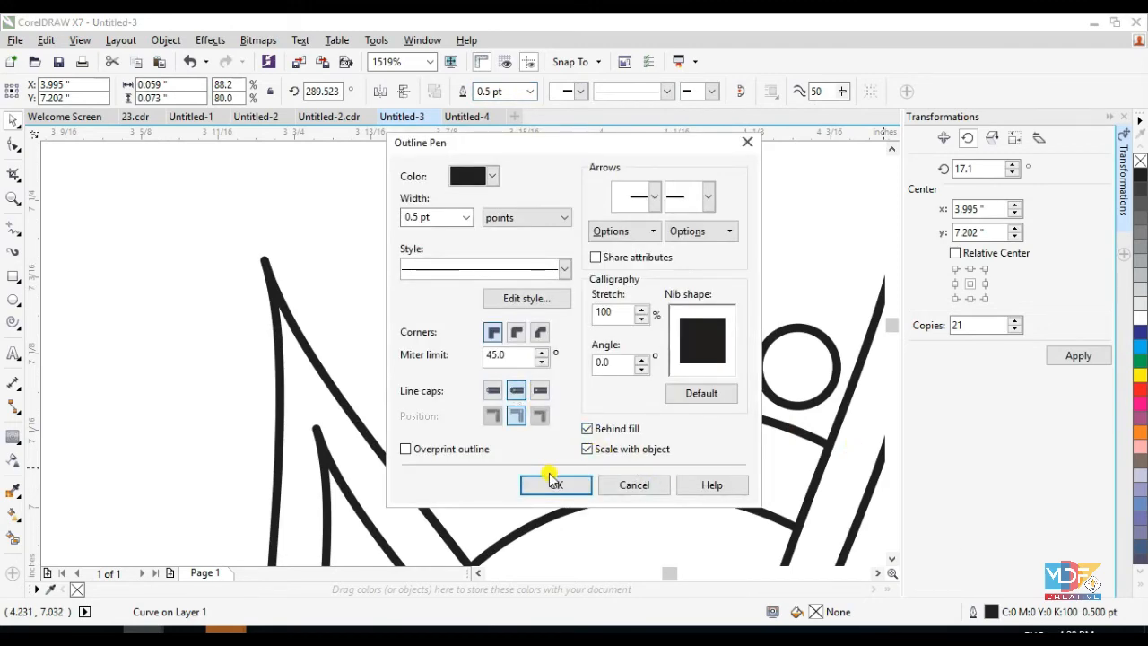
click(551, 482)
Rotate 21 copies of the arcs, small circles and spiral between the two upper petals around the mandala's centre at 17.1° intervals.
scroll(392, 182, down, 5)
drag(241, 152, 353, 240)
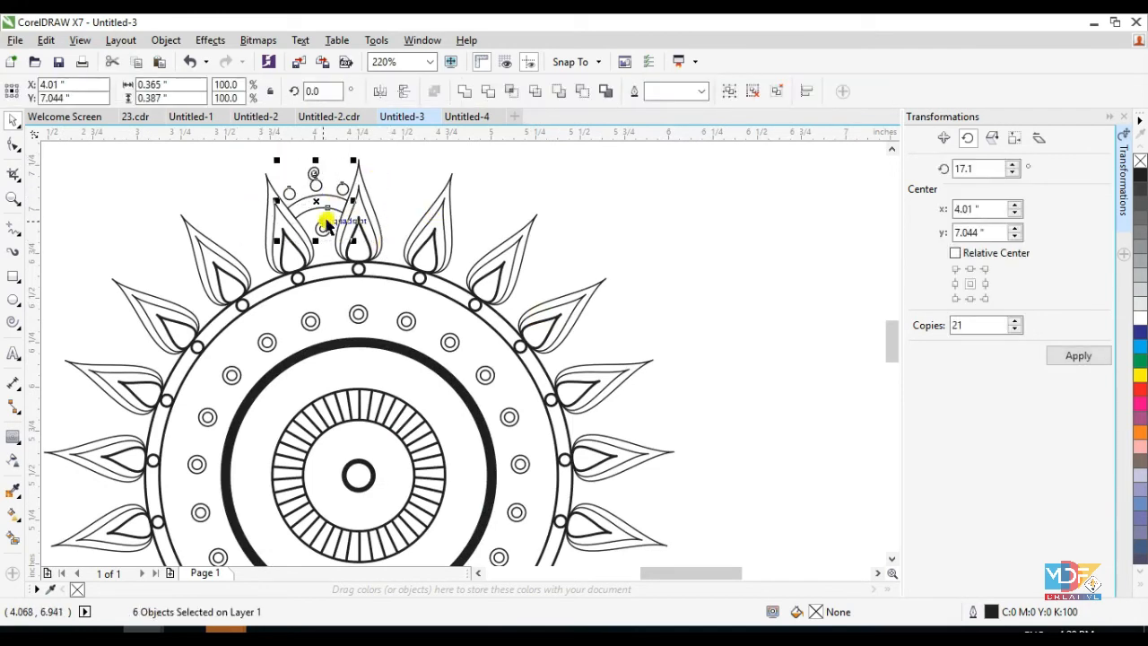
click(322, 222)
drag(315, 203, 363, 473)
scroll(409, 512, up, 5)
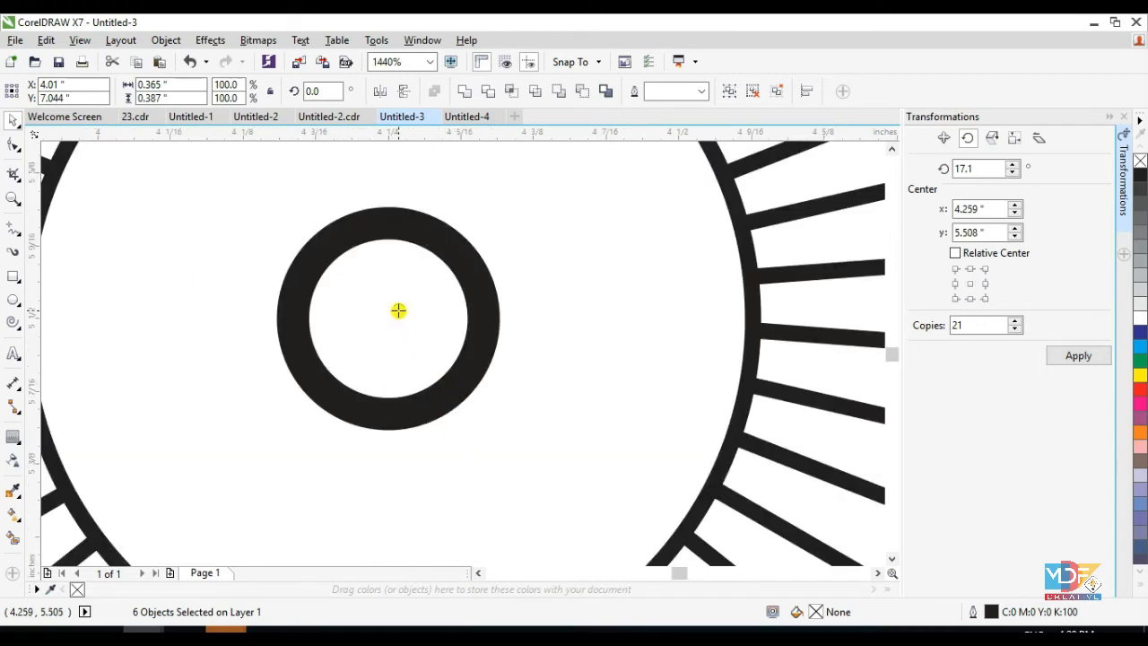
key(F3)
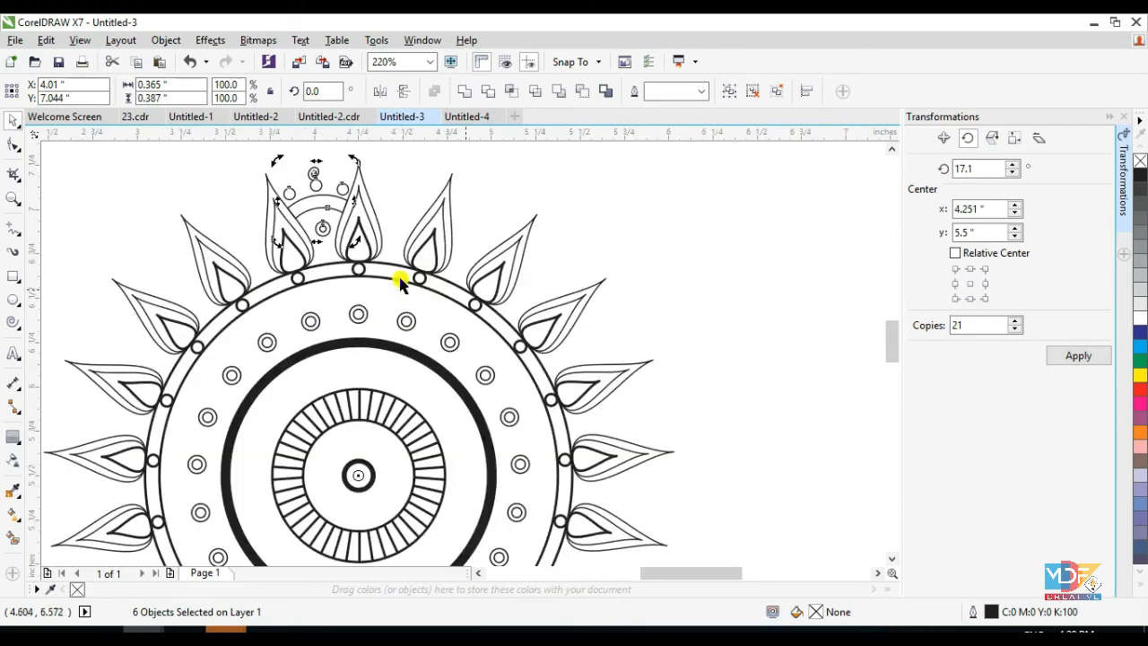
click(1078, 356)
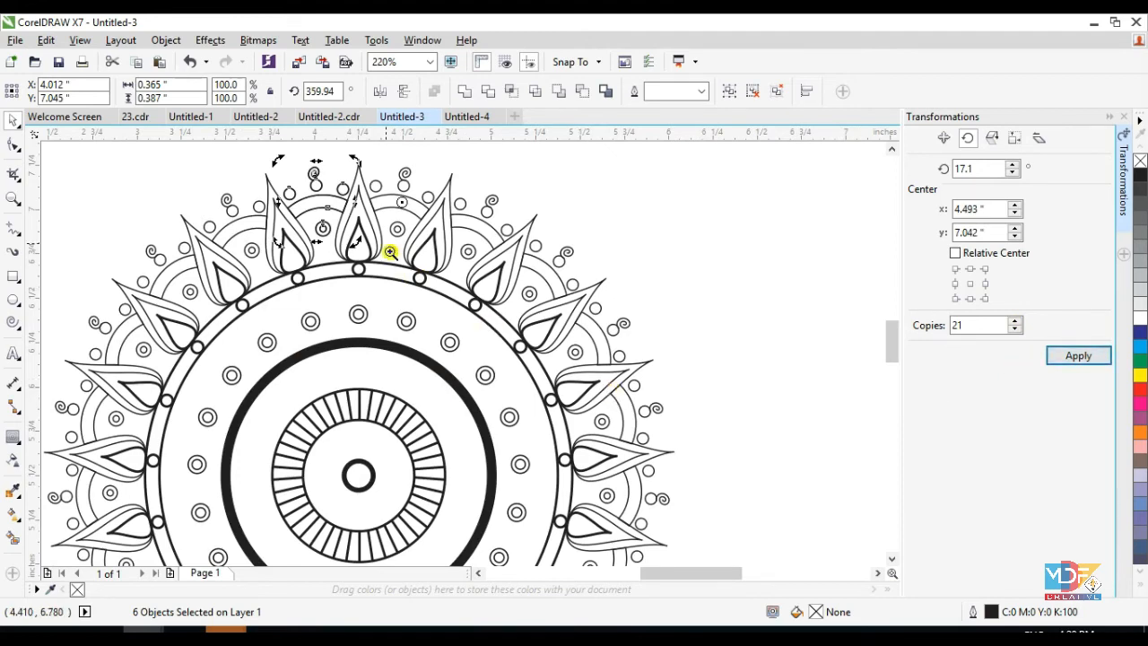
Inspect the ring of arcs, circles and spirals between the petals, up close and on the whole mandala.
key(F4)
drag(372, 167, 508, 260)
click(507, 260)
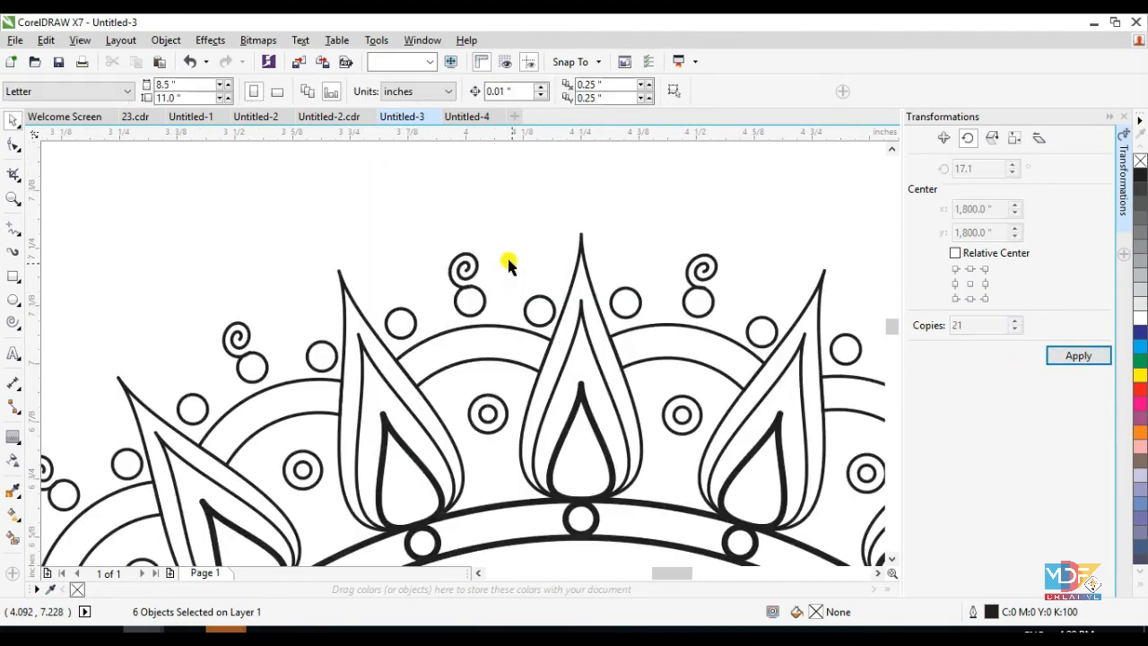
key(F3)
key(shift+F4)
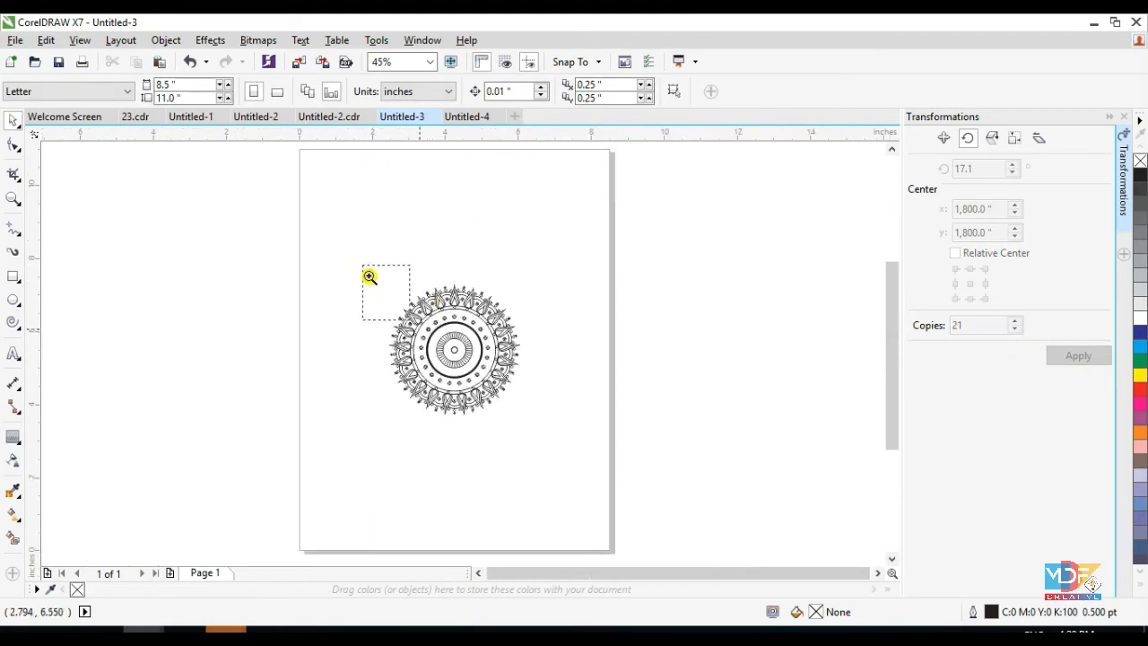
drag(369, 276, 565, 436)
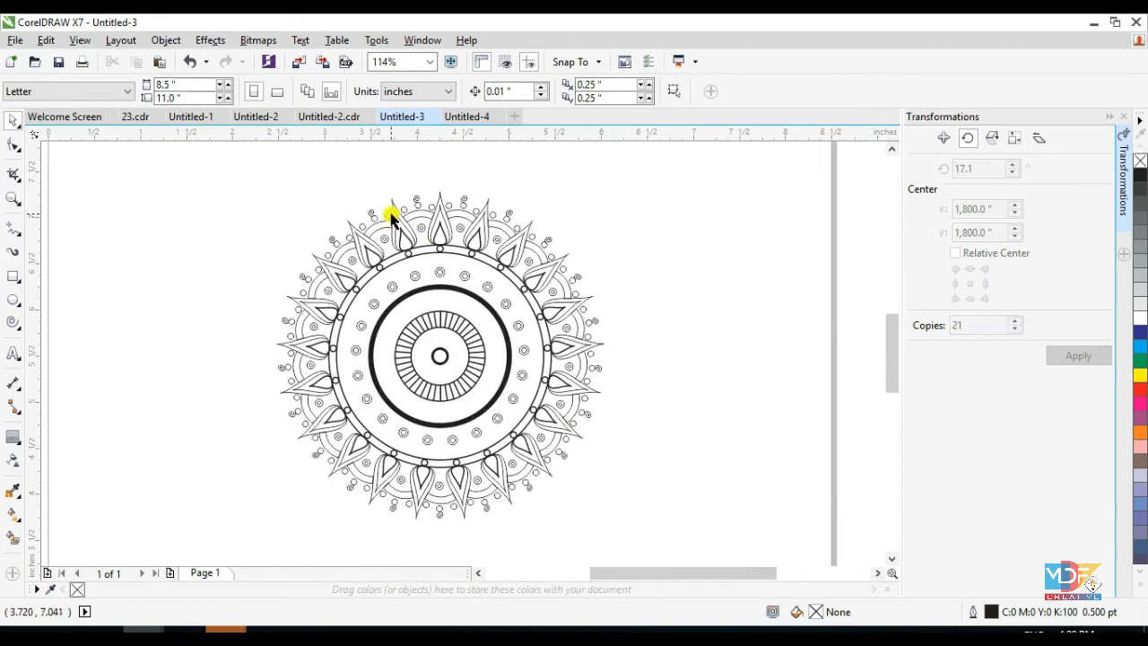
key(shift+F4)
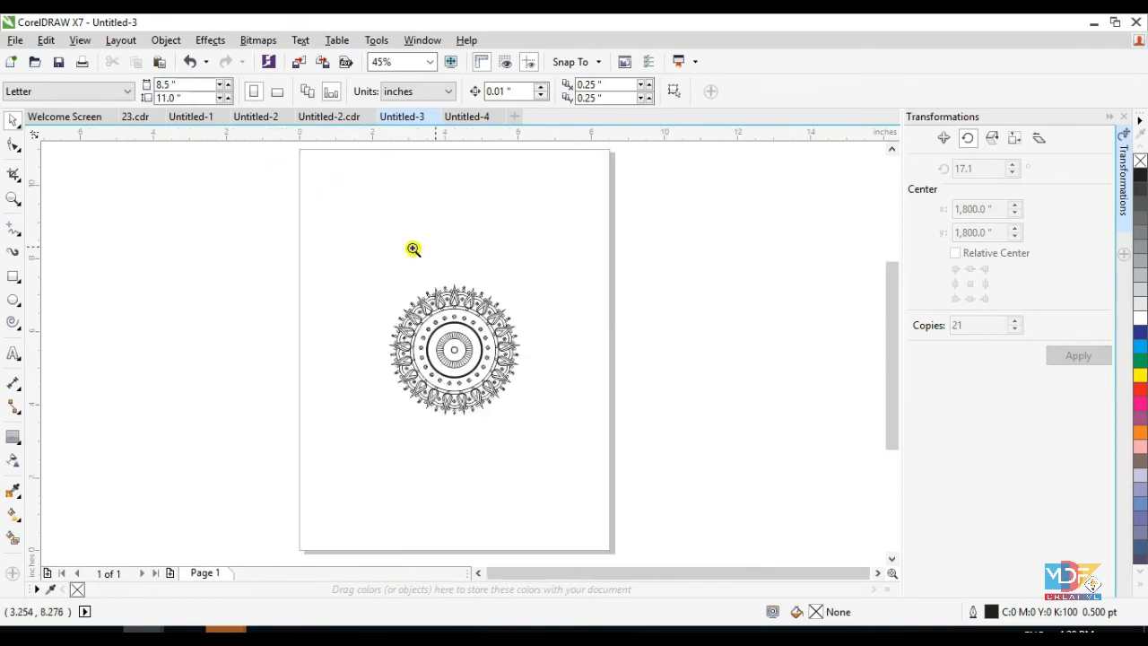
Draw a circle about 1.84 inches in diameter in the empty area above the mandala.
drag(342, 174, 647, 381)
click(16, 281)
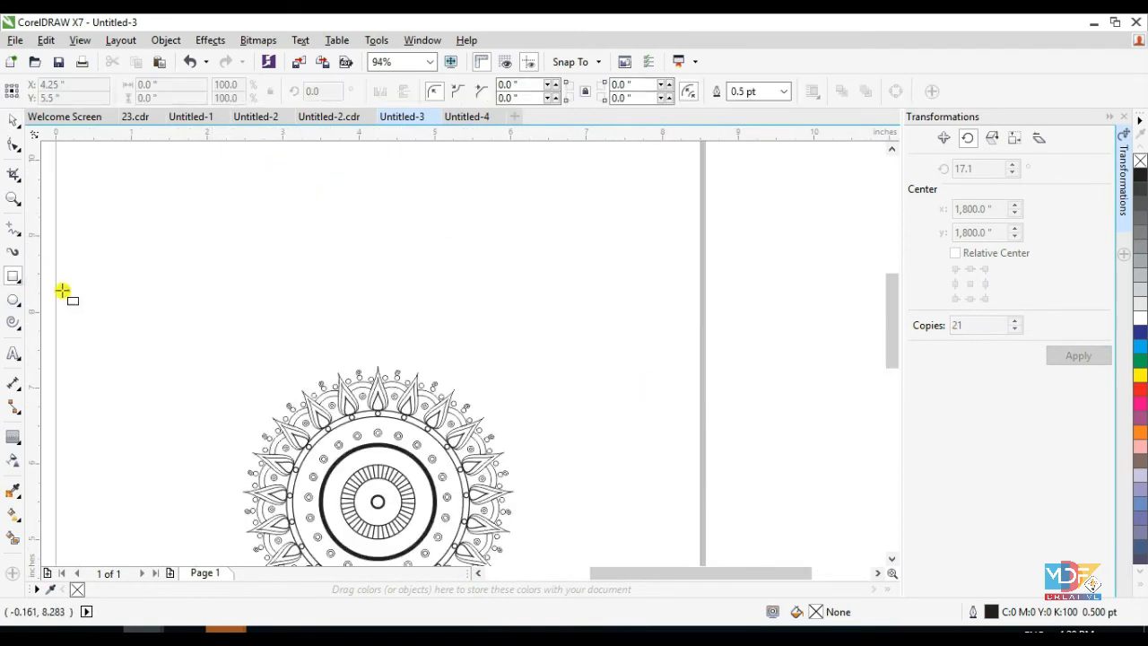
click(13, 299)
drag(392, 198, 531, 316)
key(space)
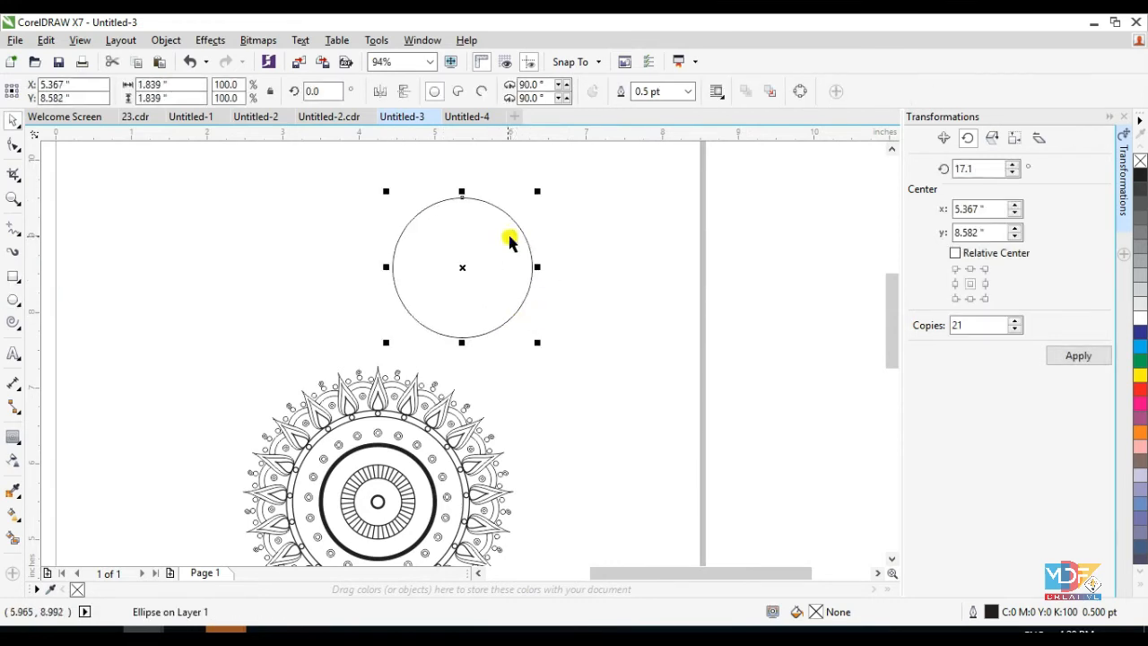
Create a smaller concentric copy of the new circle inside it.
drag(359, 179, 630, 369)
drag(553, 193, 519, 224)
click(444, 235)
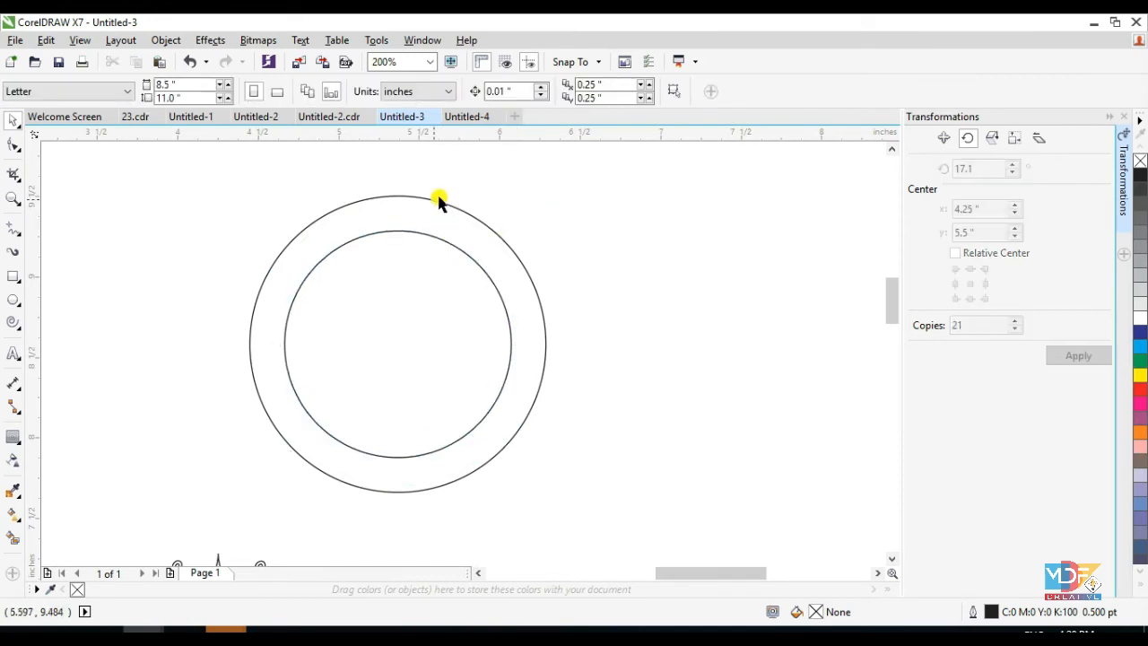
Combine the two concentric circles into a single curve.
click(421, 199)
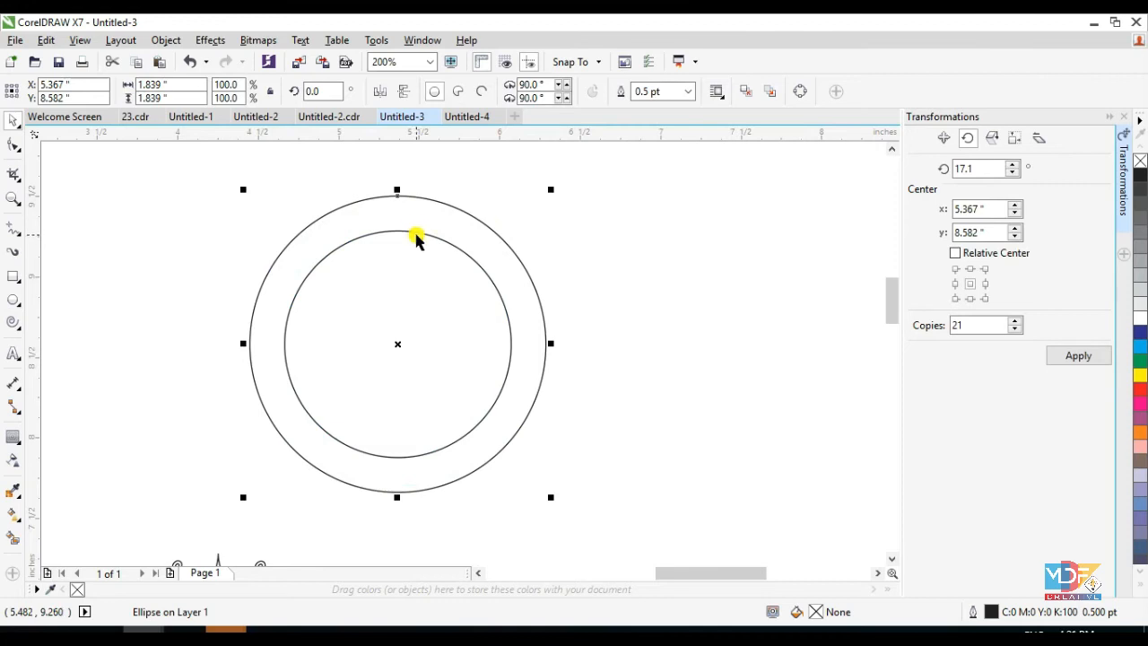
shift+click(413, 232)
click(443, 95)
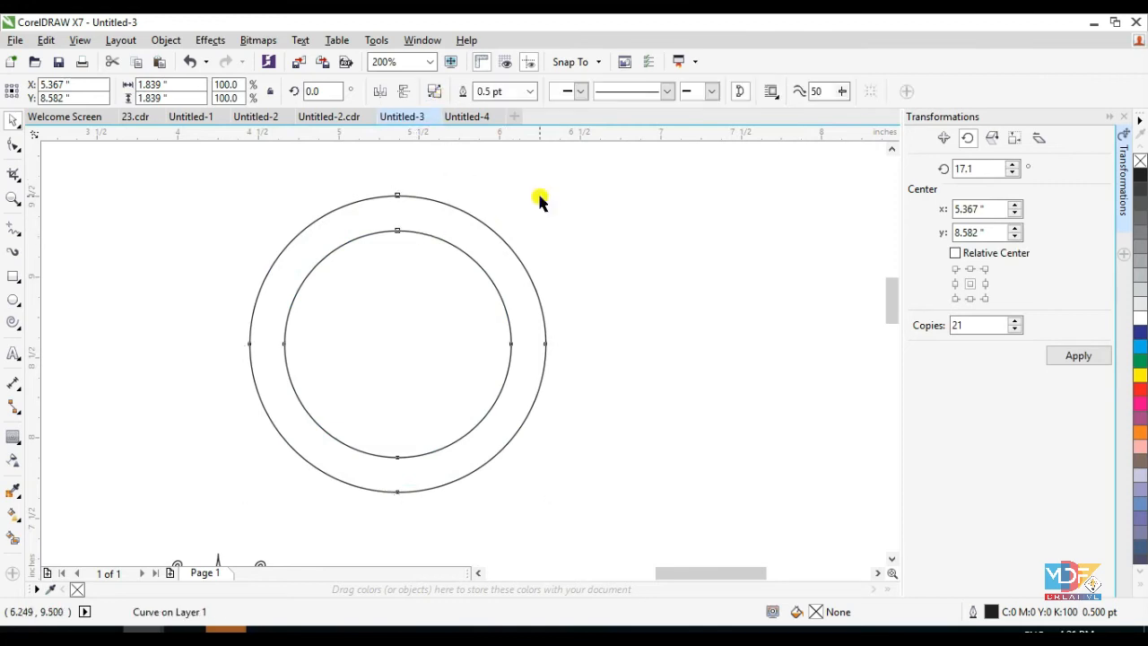
click(538, 197)
Draw a vertical line about 2.02 inches long across the combined circles and centre it on them.
click(14, 229)
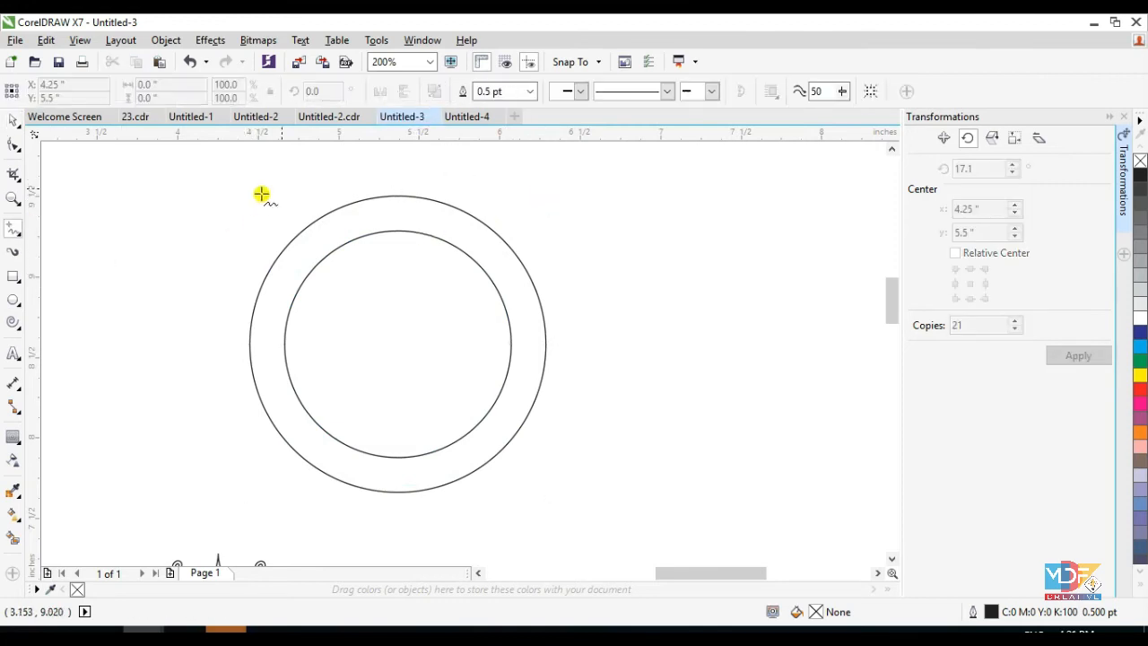
click(383, 173)
click(384, 500)
key(space)
shift+click(449, 241)
key(c)
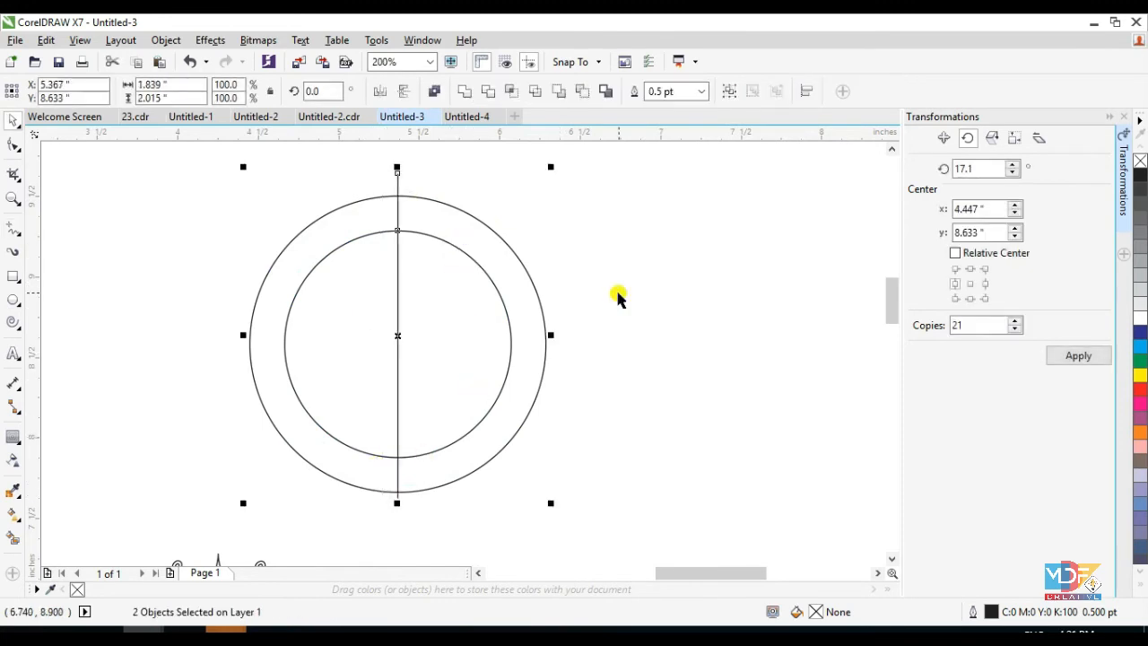
Try to rotate 21 copies of the circles and line by 17.1° about the circles' outer edge.
click(1068, 356)
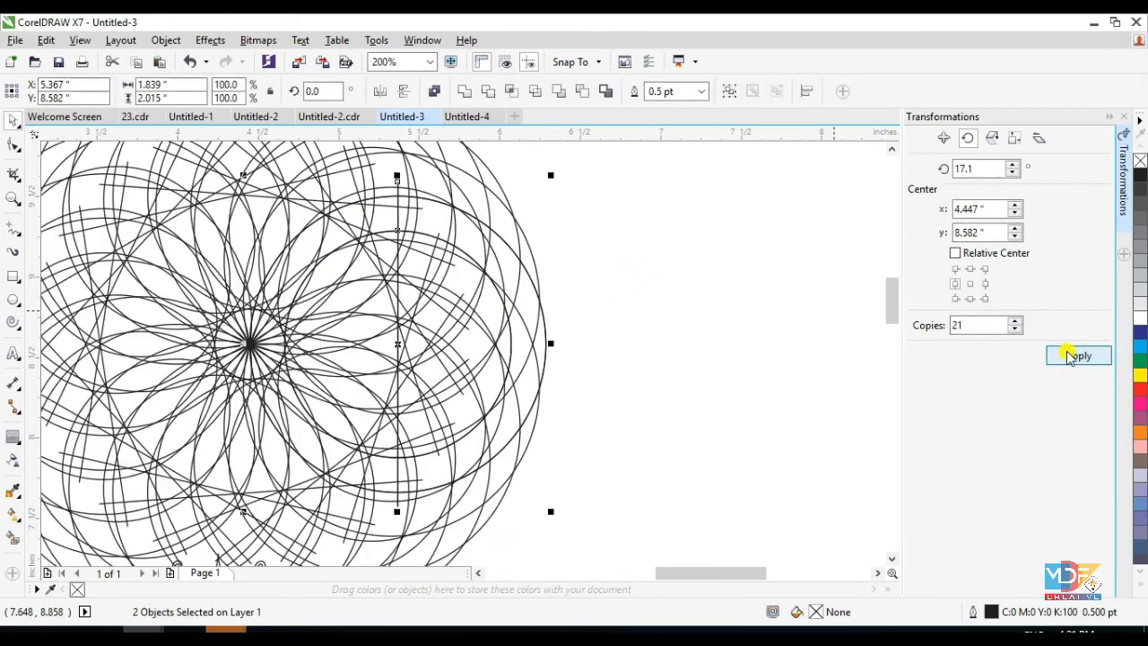
key(ctrl+z)
Rotate 21 copies of only the vertical line by 17.1° about the centre of the circles.
click(470, 200)
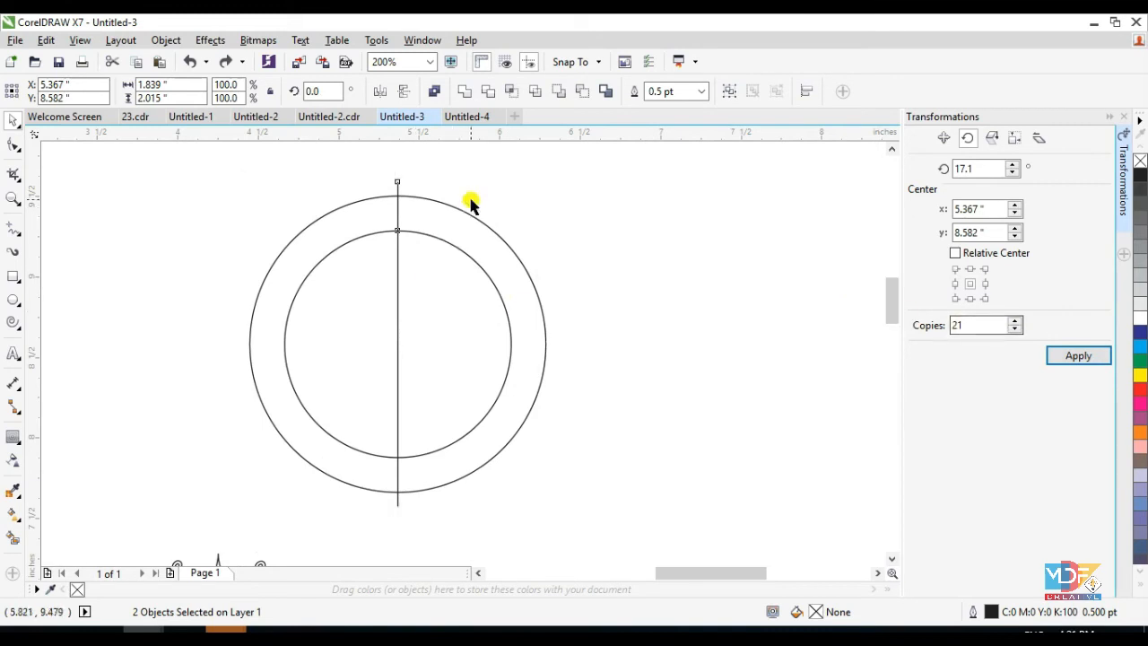
double_click(397, 188)
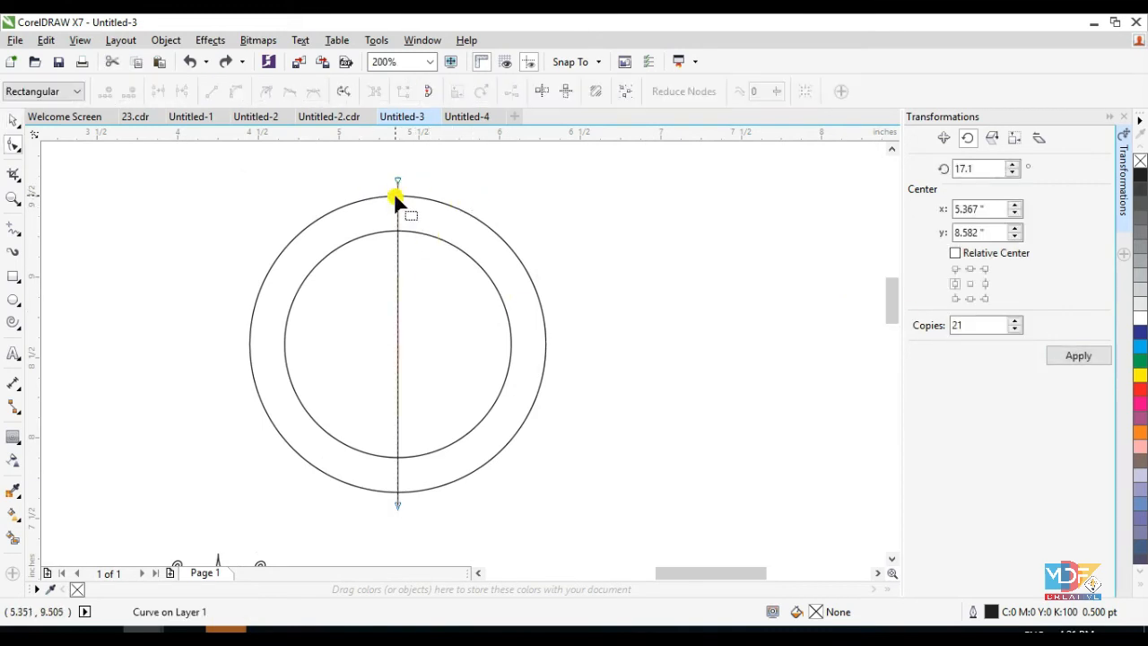
key(space)
click(1063, 355)
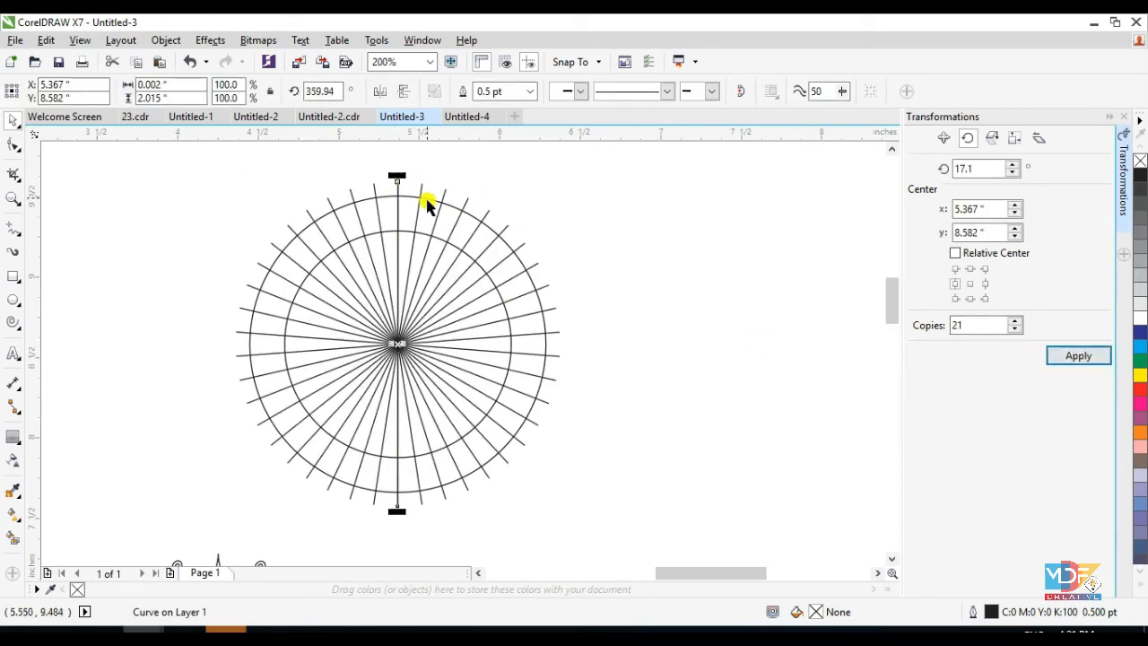
Group all the rotated lines, leaving the combined circles out of the group.
click(546, 223)
drag(604, 161, 215, 527)
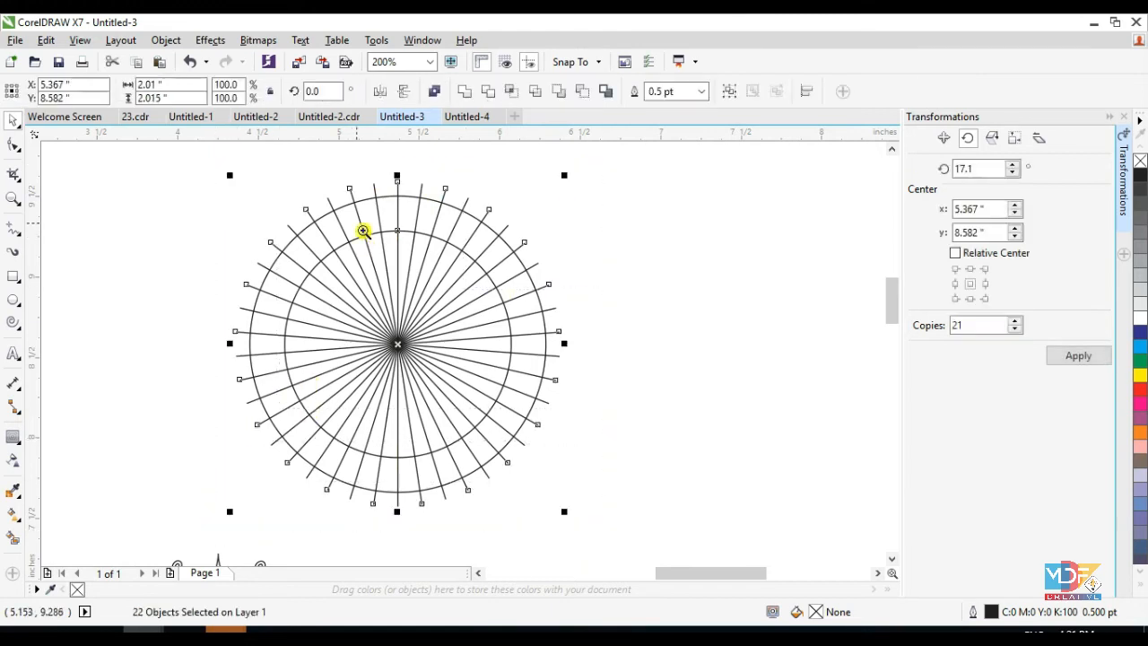
drag(324, 174, 499, 264)
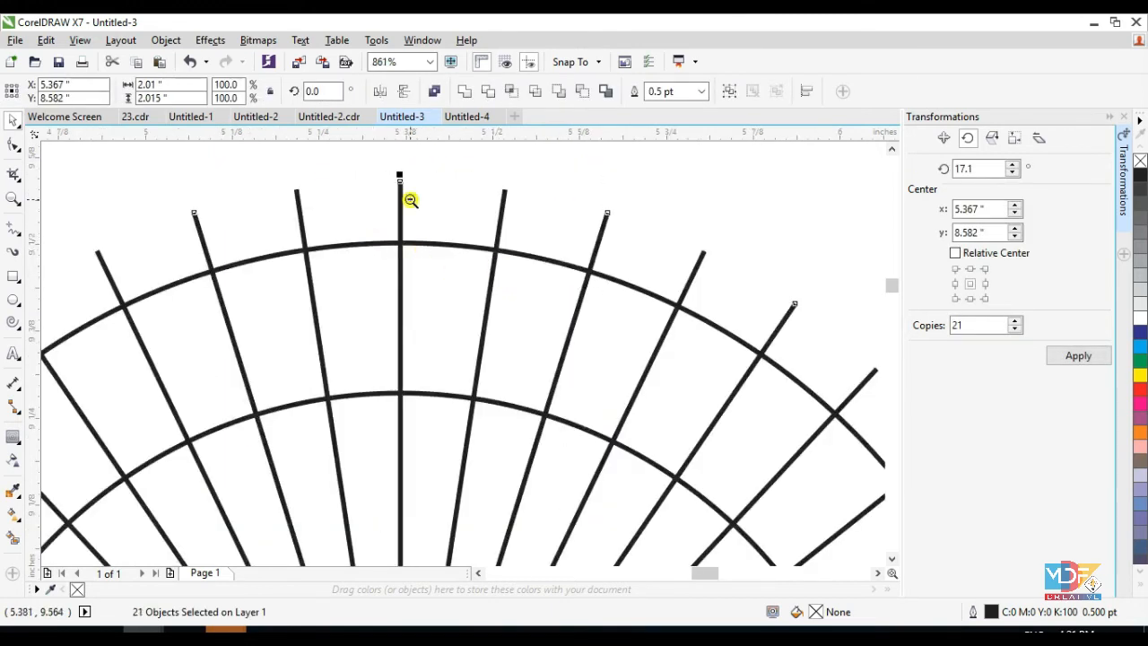
shift+click(410, 199)
key(ctrl+g)
Intersect the line group with the circular band and delete the original full-length lines.
scroll(331, 247, up, 3)
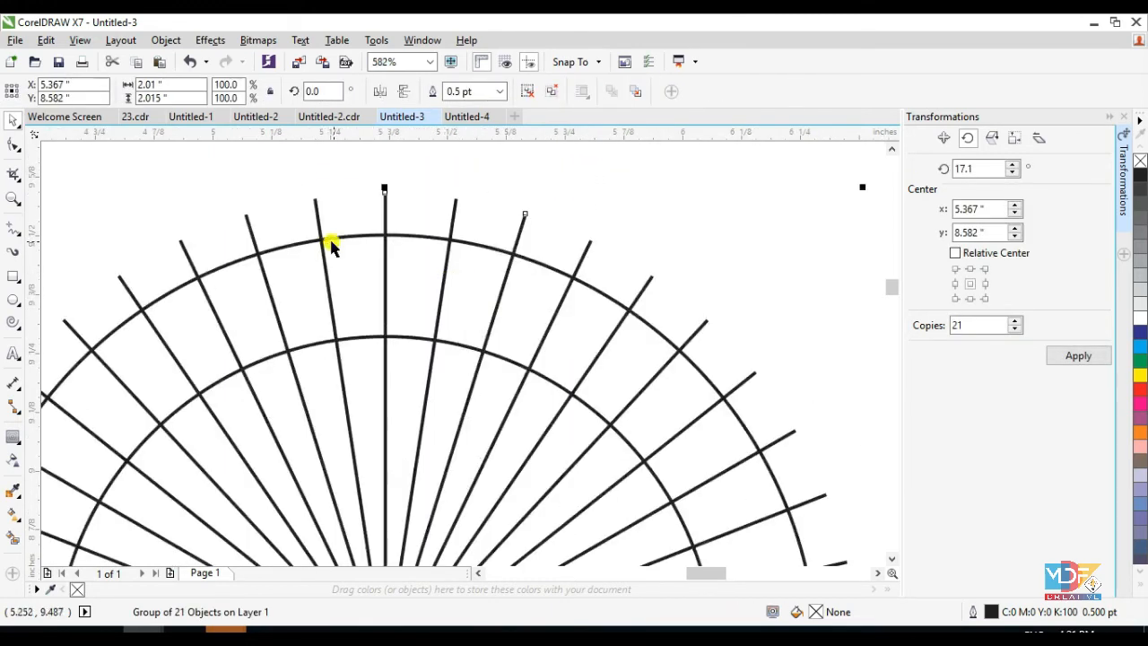
ctrl+click(348, 236)
ctrl+shift+click(386, 204)
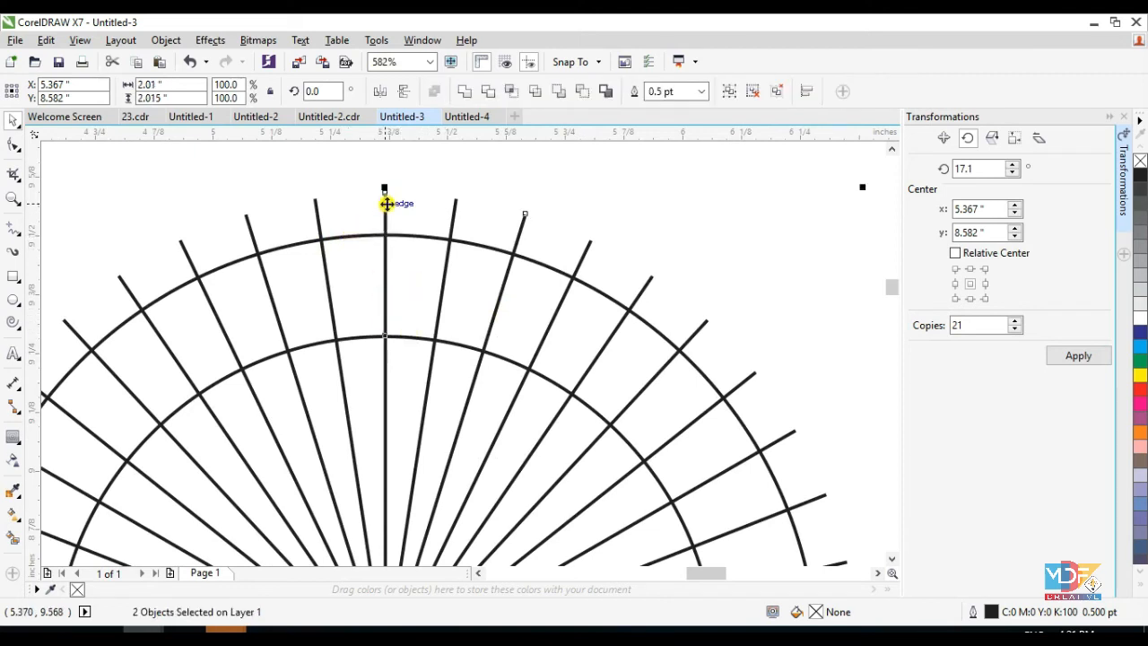
click(521, 92)
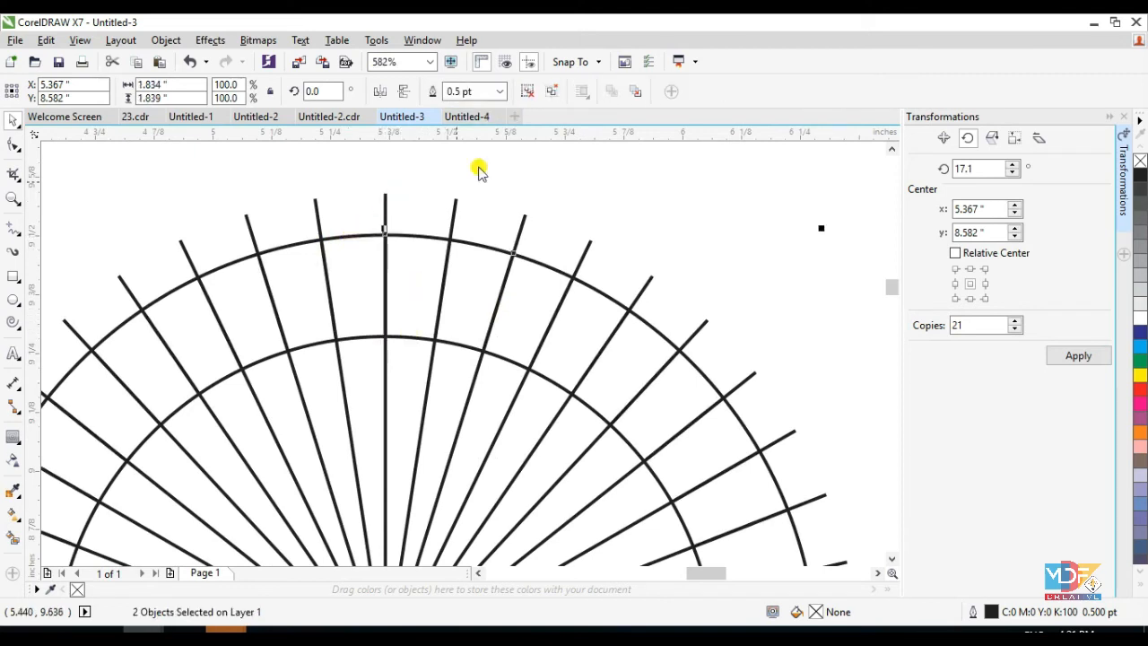
right_click(385, 198)
click(440, 406)
scroll(446, 313, down, 2)
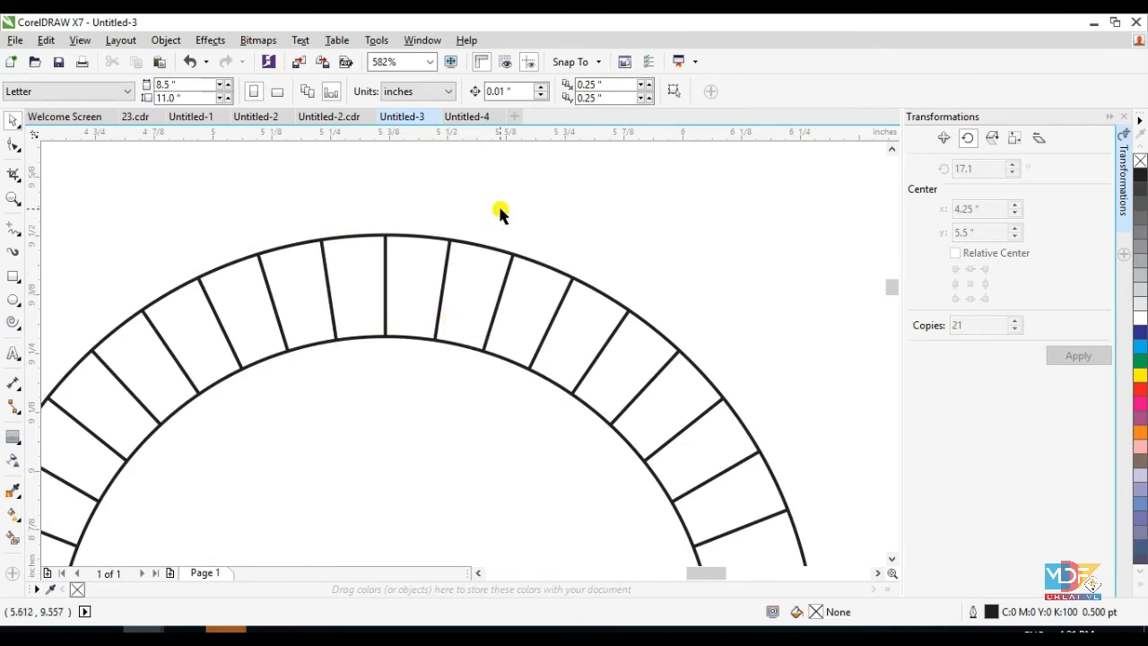
Draw a rectangle about 2.59 by 1.14 inches over the lower part of the striped ring.
scroll(485, 266, down, 1)
drag(206, 166, 554, 470)
click(13, 278)
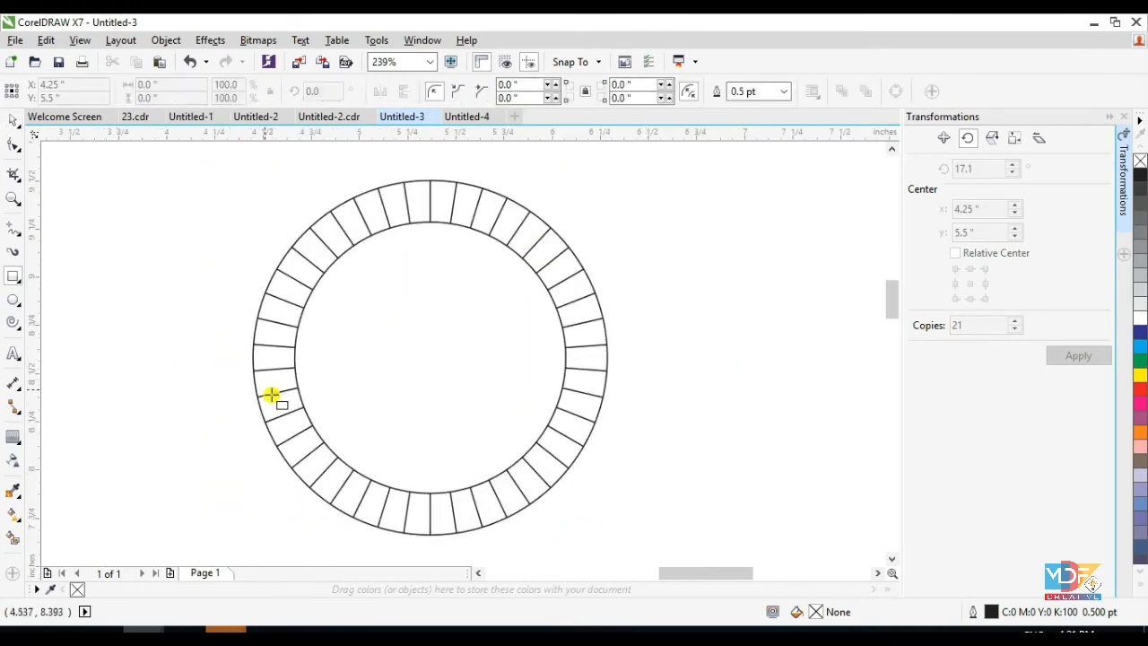
drag(199, 324, 699, 545)
Draw a horizontal line about 2.82 inches long and centre it on the ring both ways.
click(13, 230)
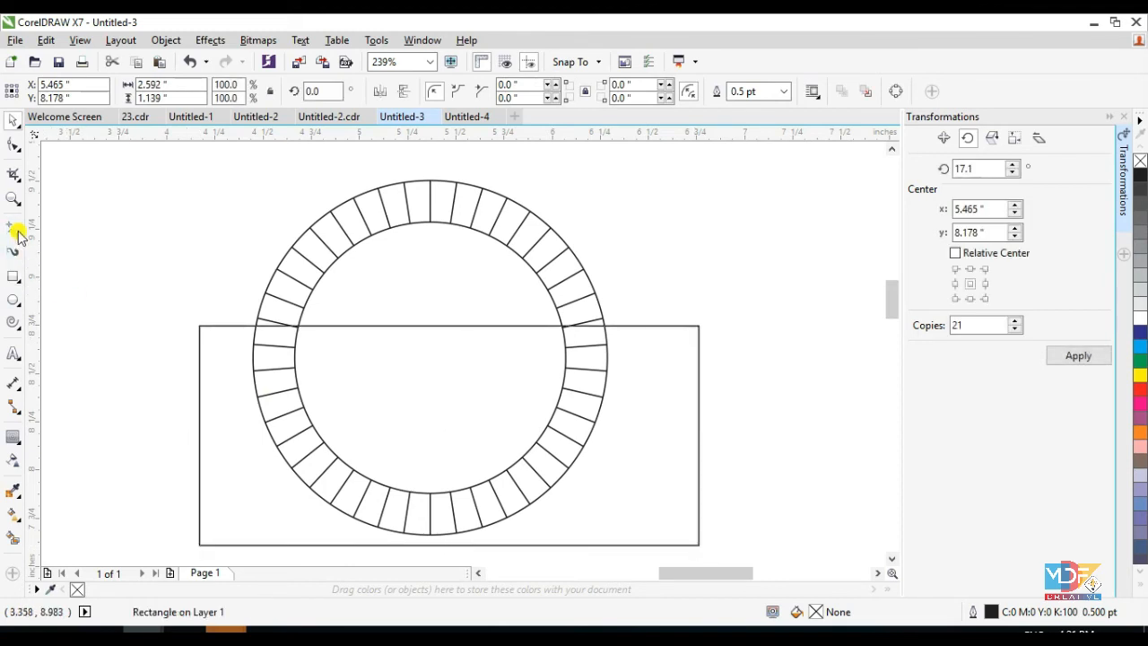
click(218, 303)
ctrl+click(773, 334)
shift+click(533, 269)
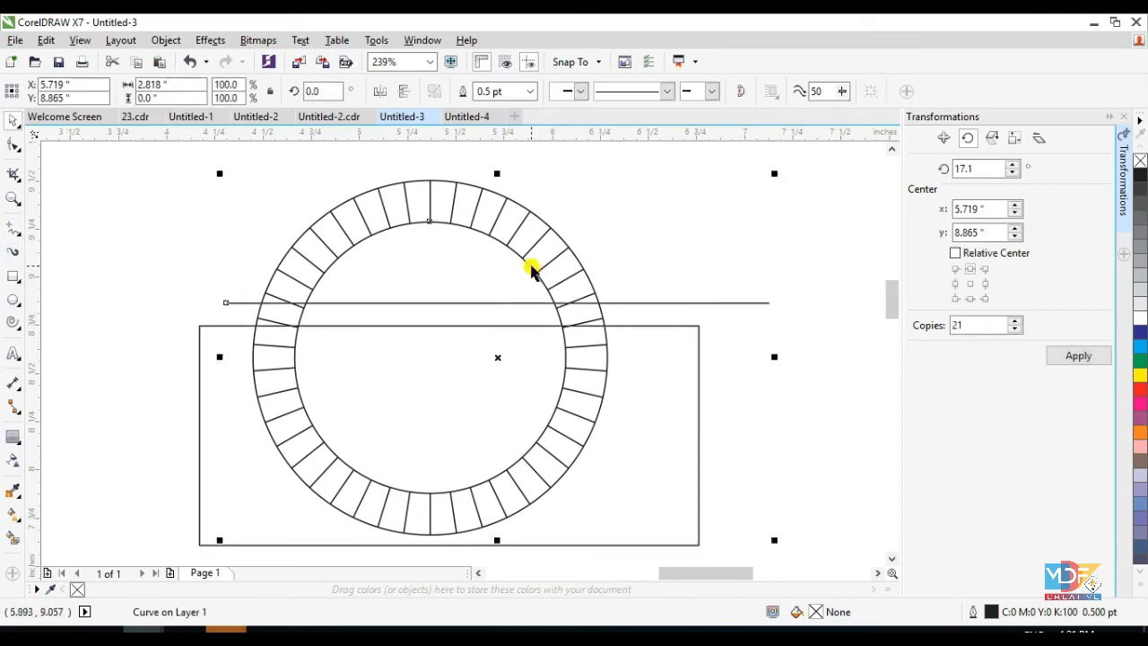
key(c)
key(e)
Align the rectangle's top edge to the horizontal centre line and delete that line.
click(641, 348)
click(650, 325)
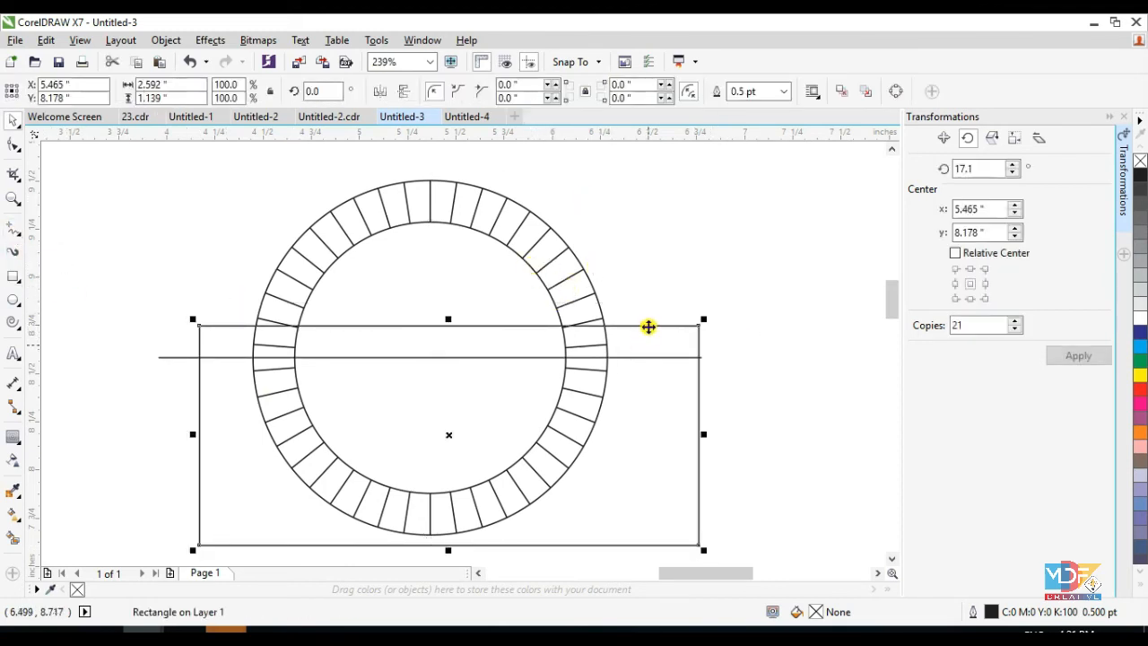
shift+click(650, 357)
key(t)
click(671, 267)
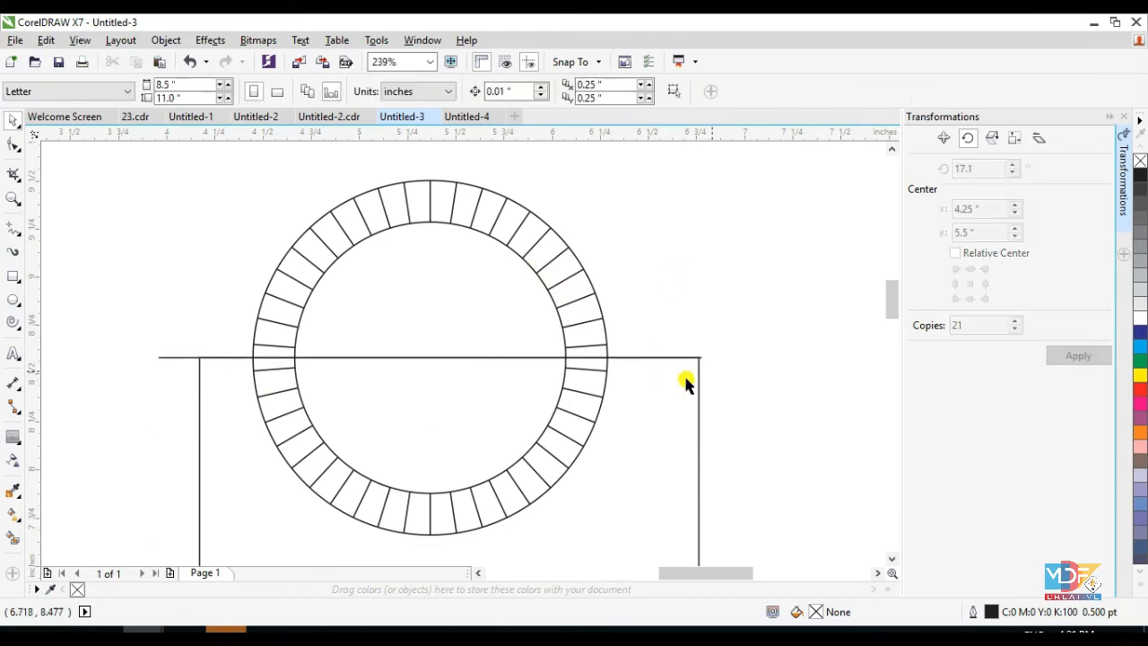
drag(726, 342, 57, 368)
key(Delete)
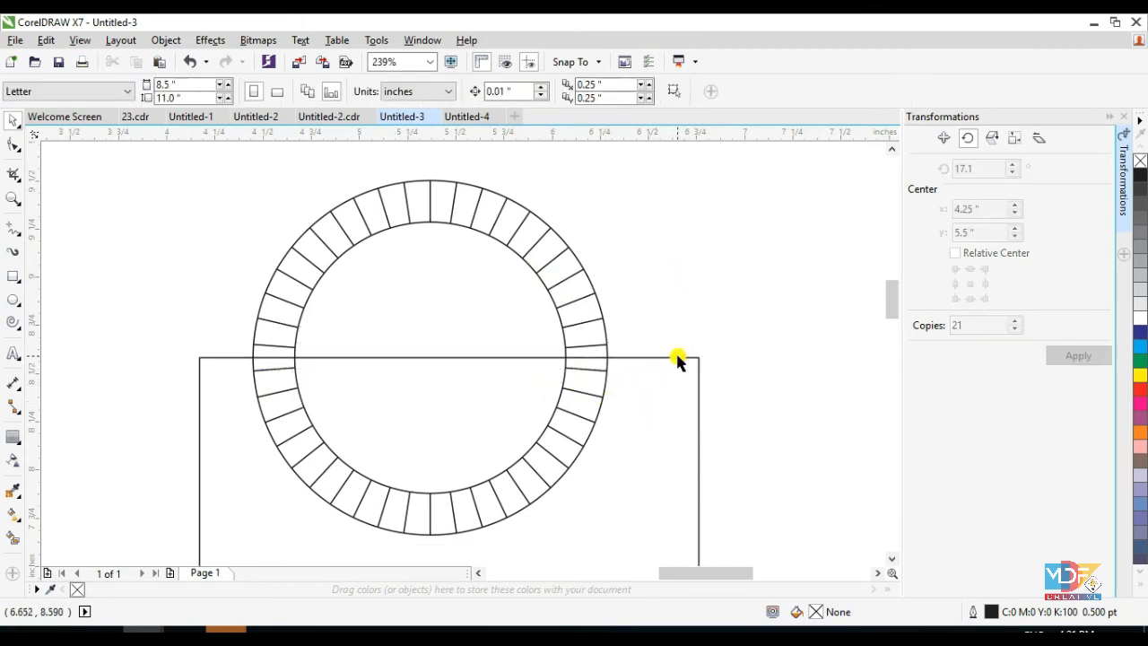
Trim the lower half of the ring and its short lines with the rectangle and delete the rectangle.
click(674, 358)
shift+click(590, 278)
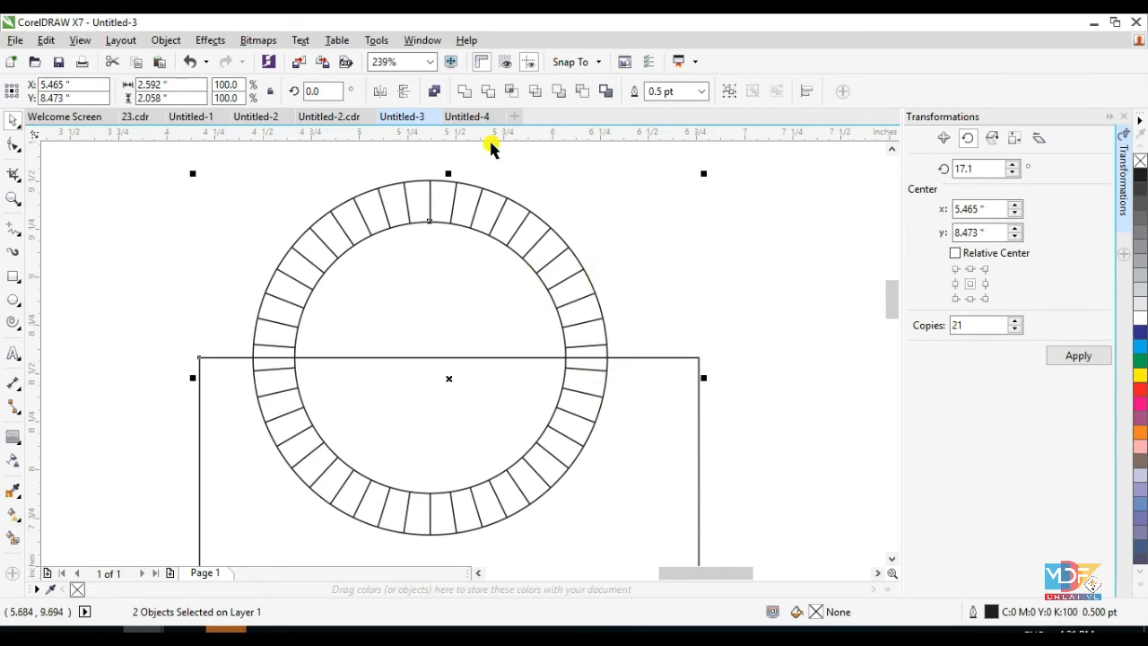
click(491, 91)
click(686, 349)
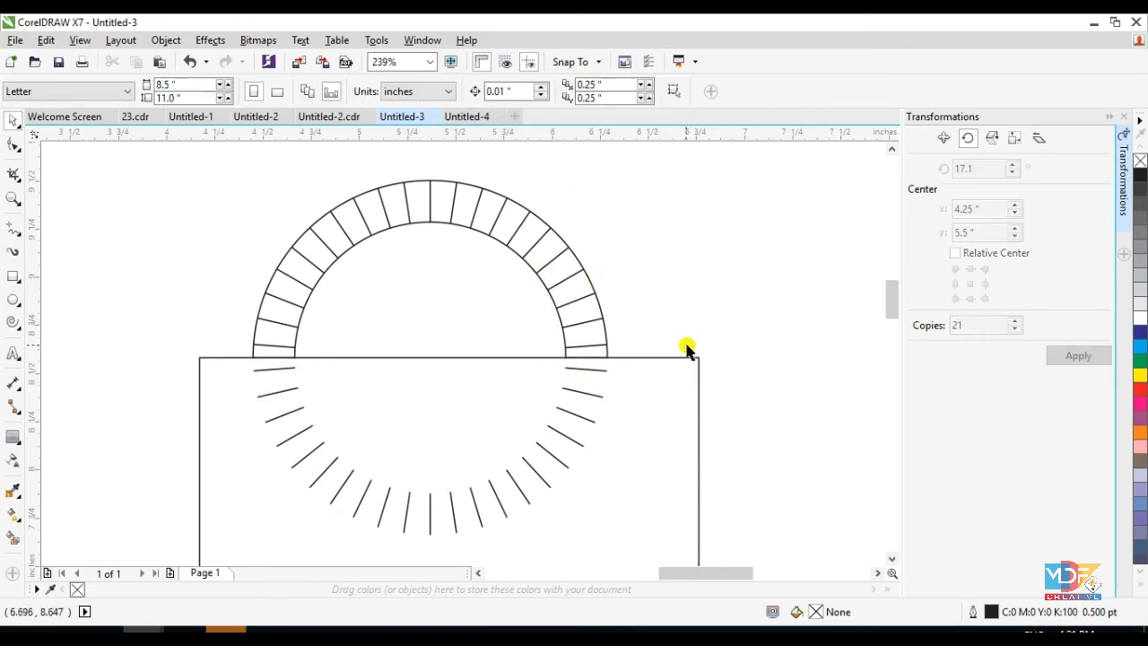
click(678, 357)
shift+click(575, 370)
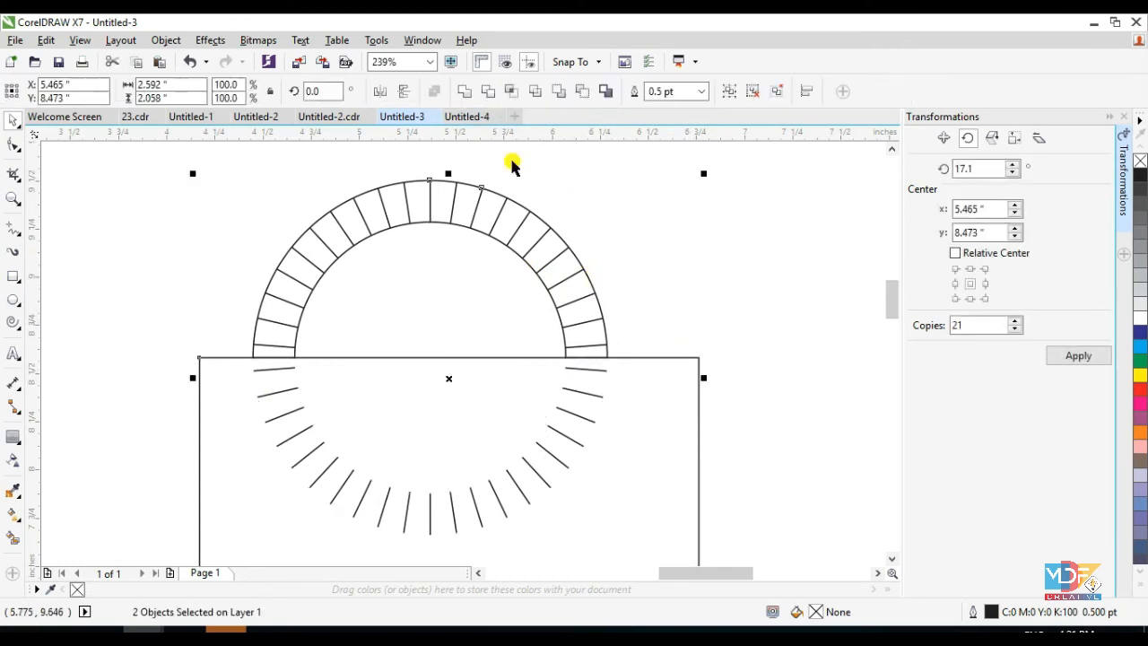
click(490, 91)
click(664, 366)
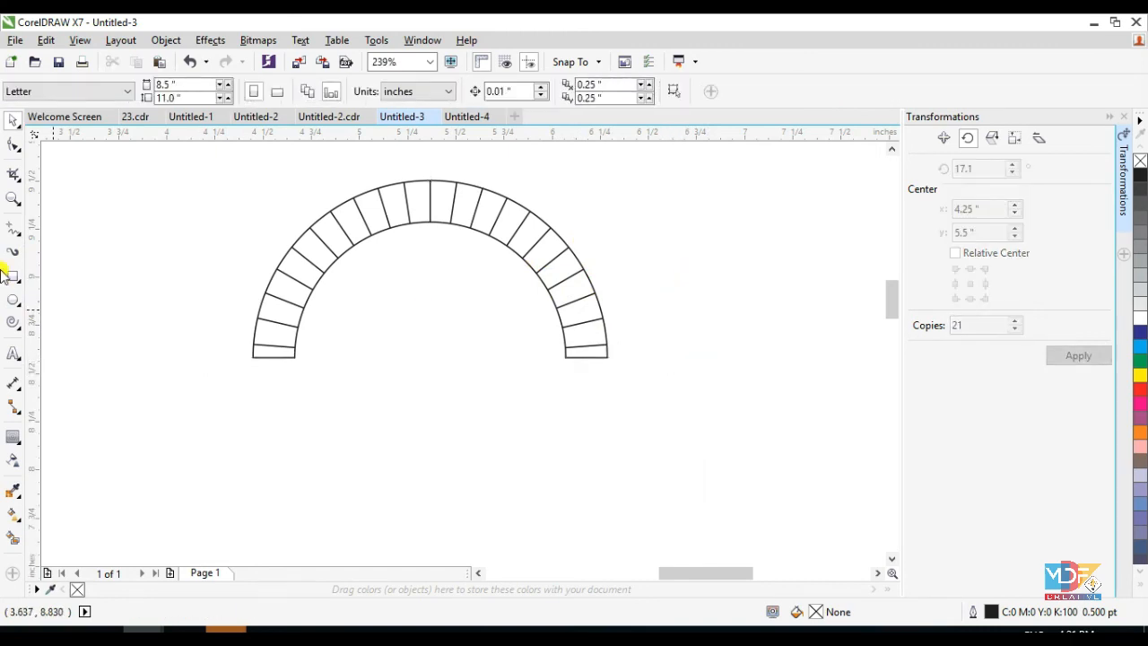
Draw a circle about 0.31 inches wide centred horizontally under the arch and add a concentric copy about 0.18 inches wide.
click(14, 299)
drag(384, 279, 444, 339)
click(495, 240)
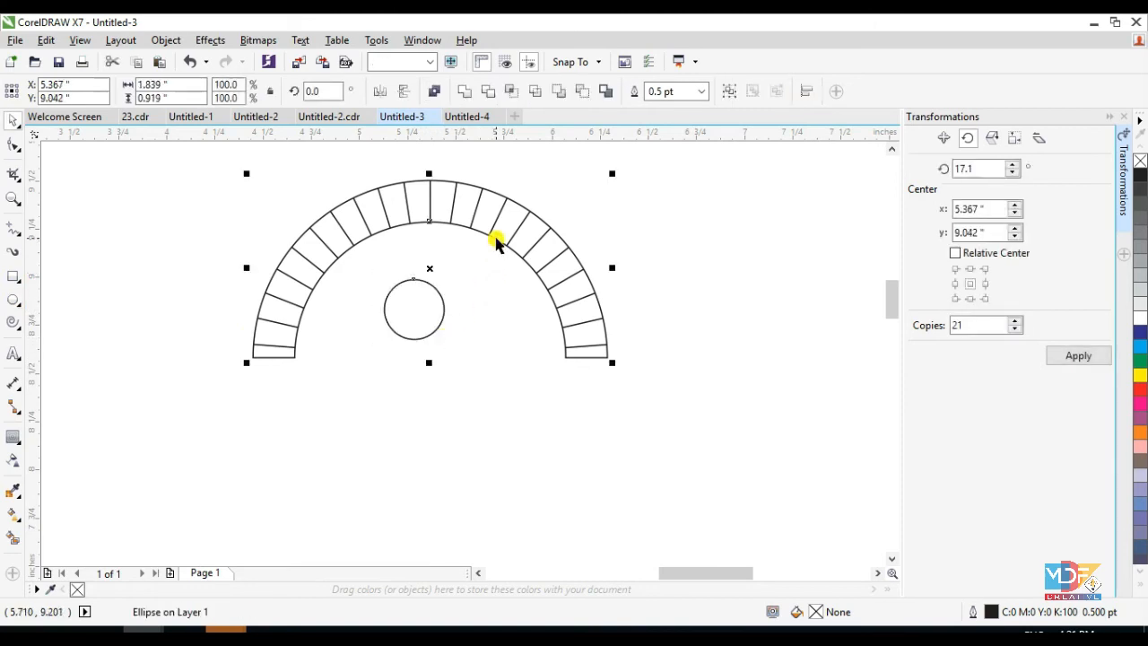
key(c)
click(456, 289)
click(451, 287)
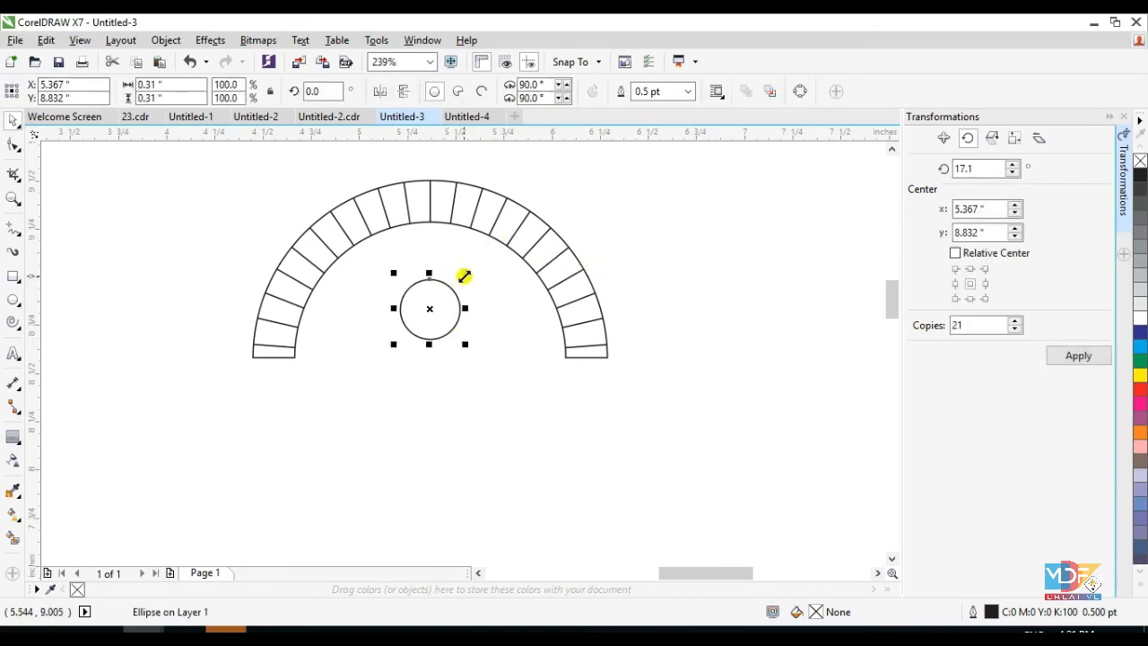
drag(464, 276, 452, 285)
Scale the arch and its circles to about 0.65 inches wide above the mandala's top petal and group them.
scroll(451, 258, down, 1)
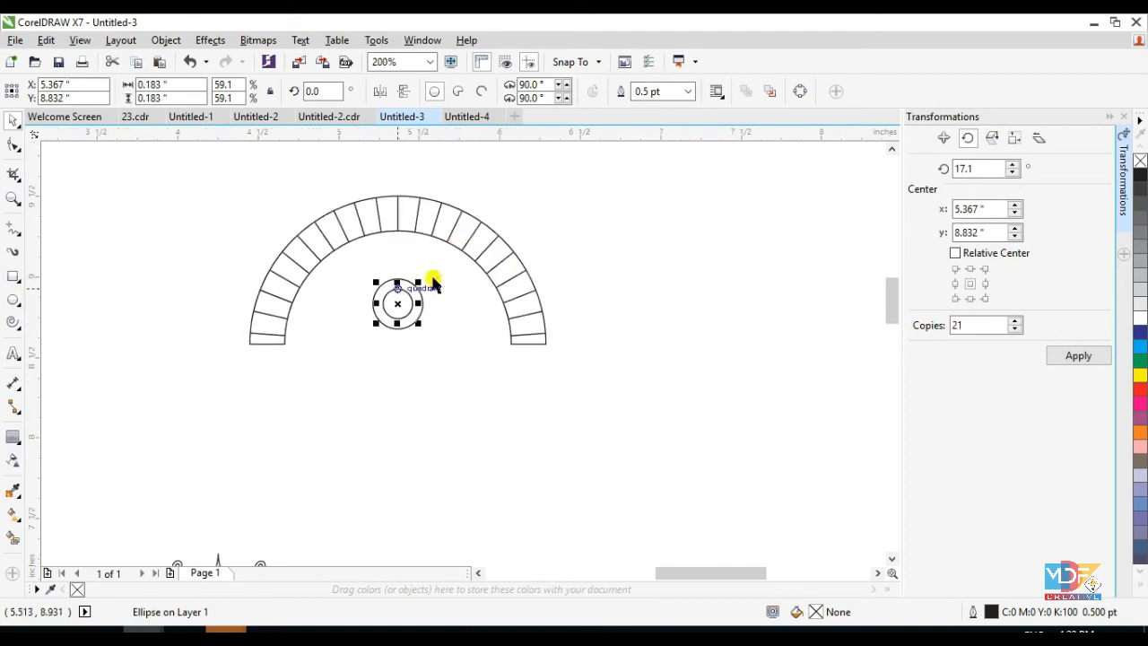
drag(150, 155, 575, 456)
scroll(506, 260, down, 2)
drag(502, 249, 459, 302)
scroll(459, 302, up, 3)
drag(550, 193, 456, 241)
key(ctrl+g)
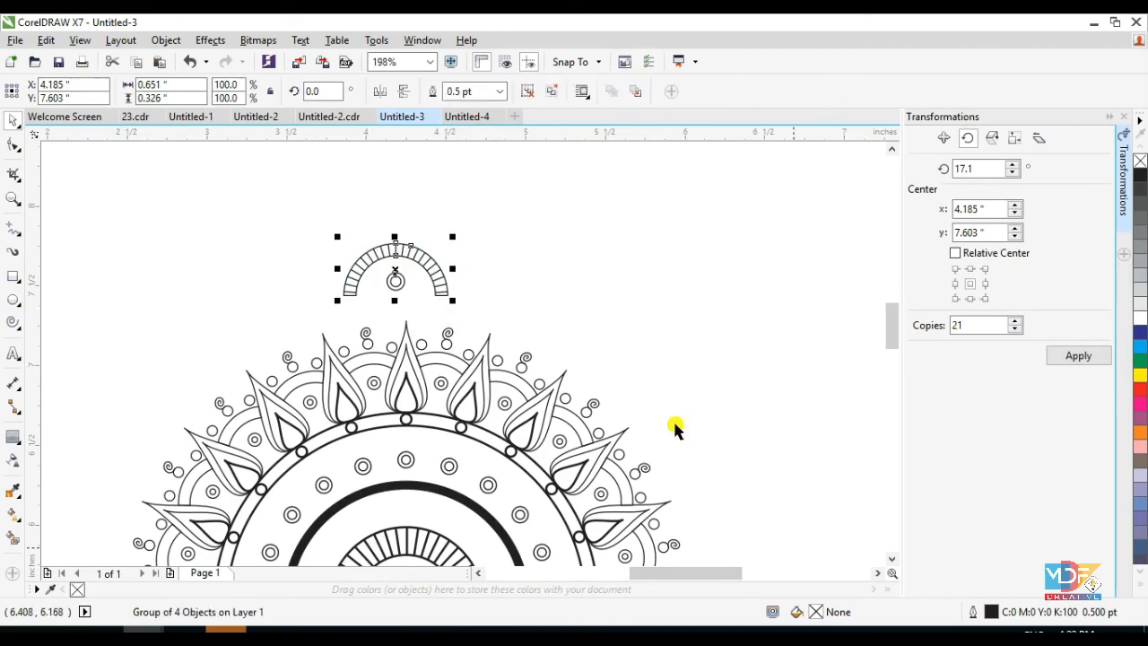
Set the arch group's outline to sit behind the fill and scale with the object.
double_click(990, 610)
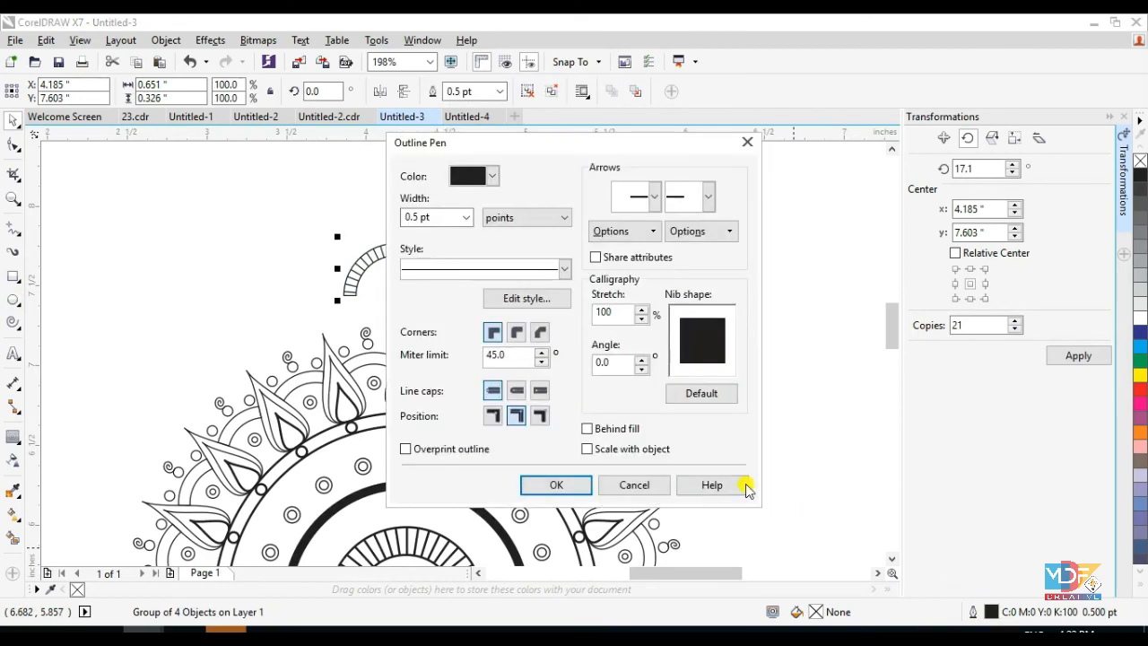
click(587, 428)
click(586, 448)
click(557, 484)
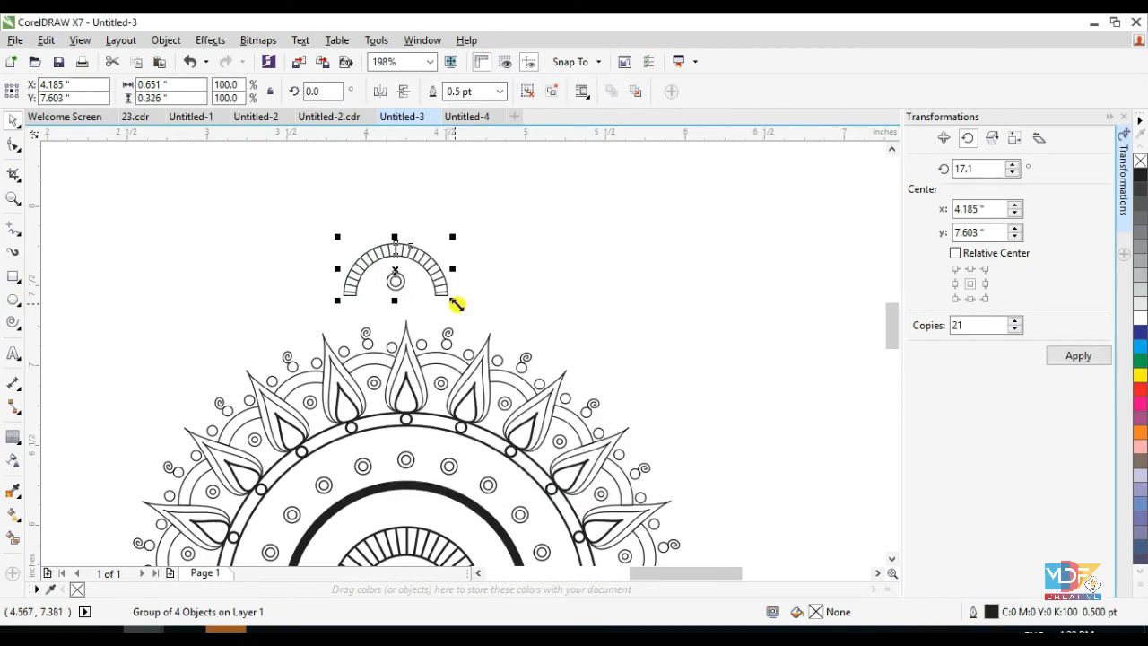
Shrink the arch group to about 0.5 inches wide and centre it horizontally on the mandala.
drag(456, 303, 434, 303)
key(F2)
key(shift+F4)
drag(388, 249, 497, 326)
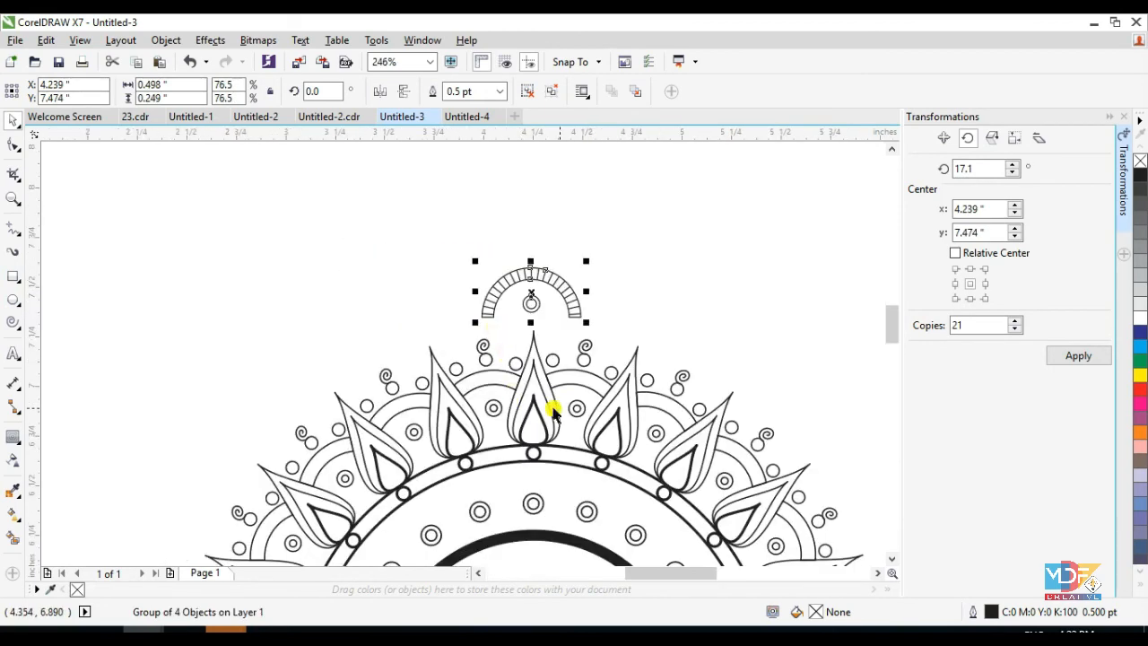
shift+click(534, 547)
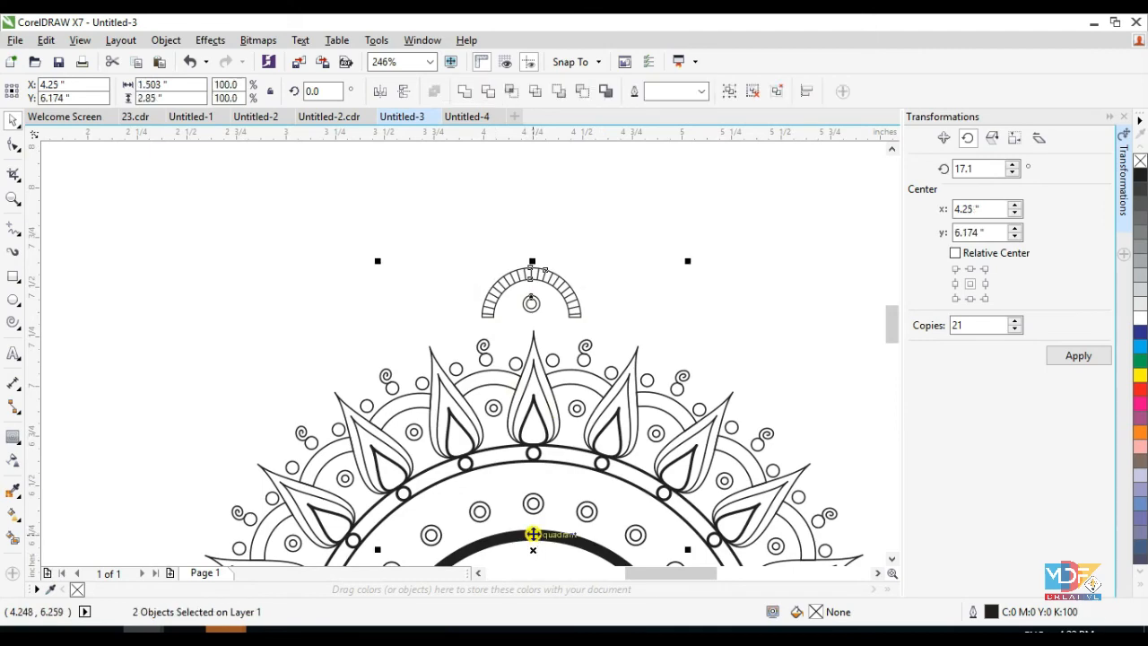
key(Escape)
key(shift+F4)
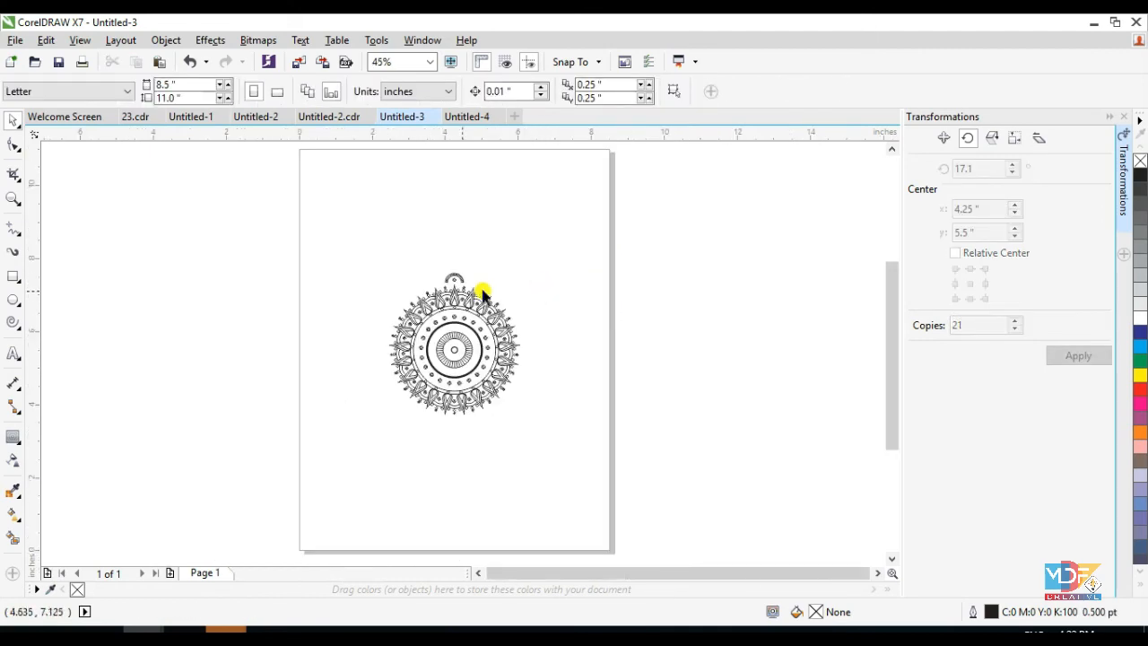
Move the arch group's rotation centre to the mandala's centre and rotate 21 copies by 17.1°.
key(F2)
drag(359, 256, 625, 490)
click(395, 176)
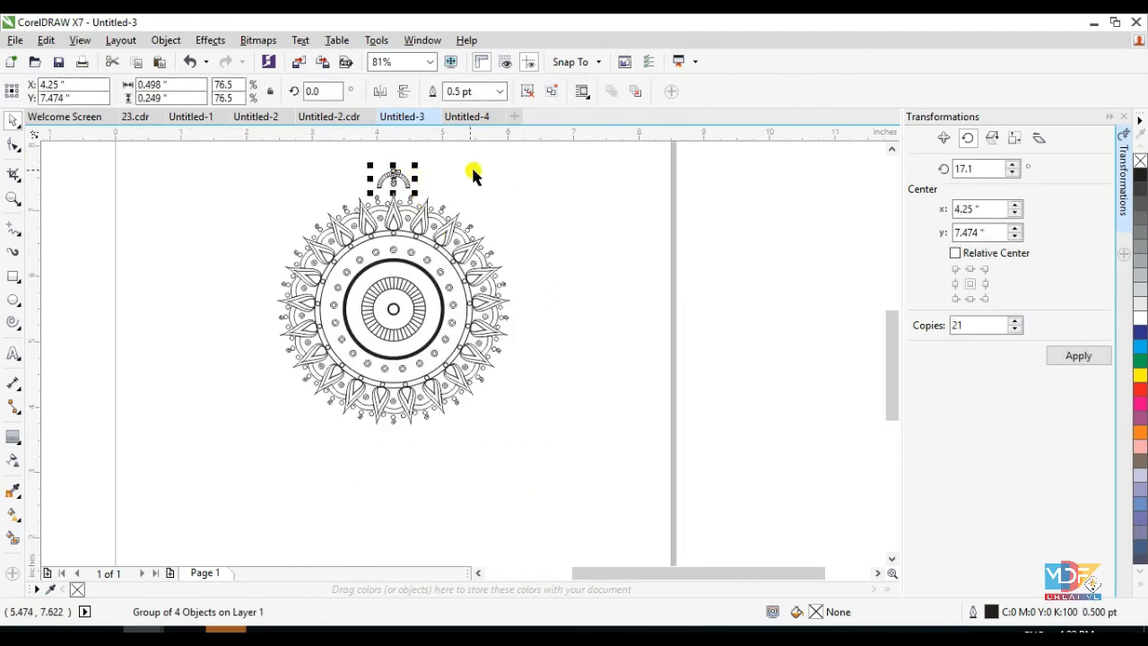
click(392, 176)
drag(392, 178, 394, 307)
scroll(416, 324, up, 10)
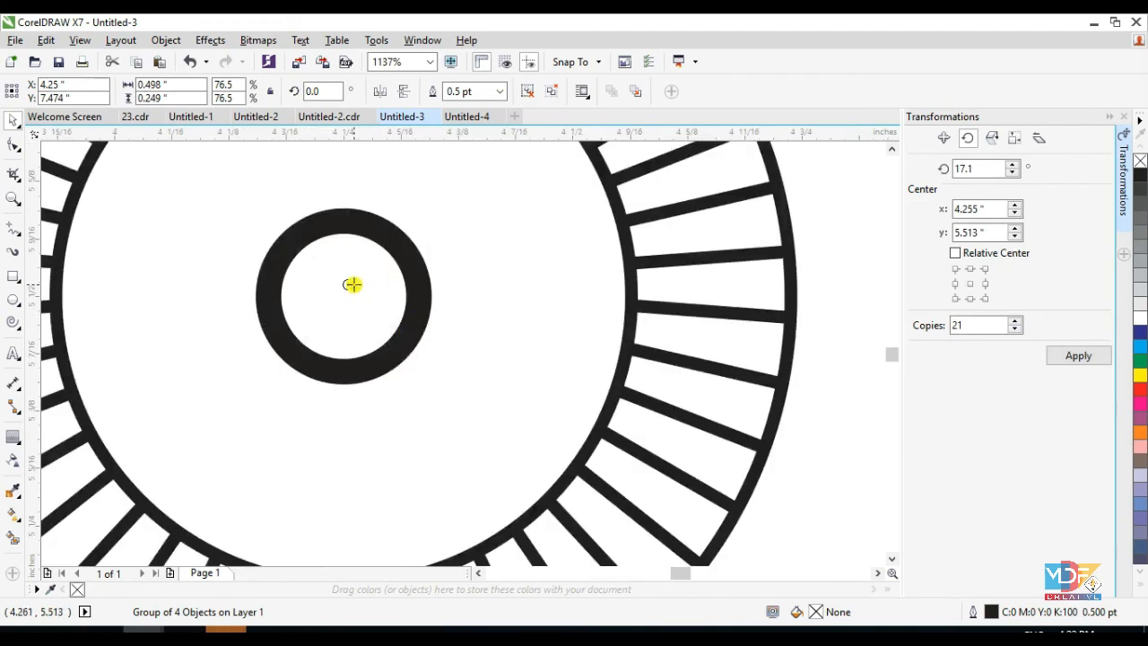
scroll(404, 268, down, 10)
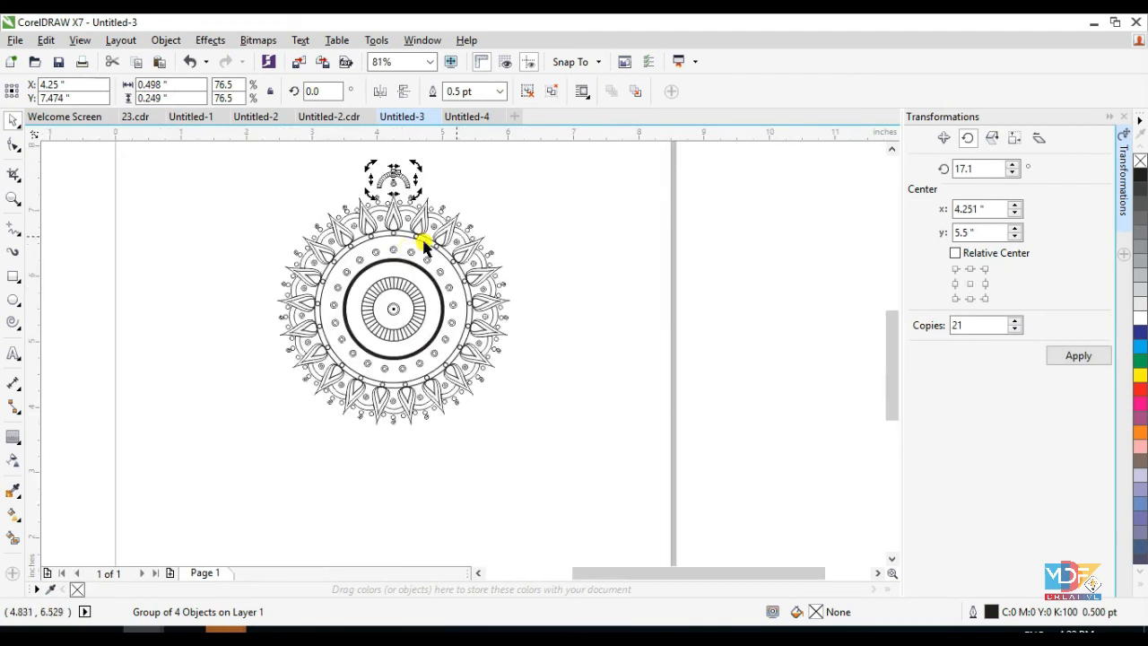
click(1079, 356)
Delete the duplicate arch group overlapping the original at the top of the mandala.
click(578, 221)
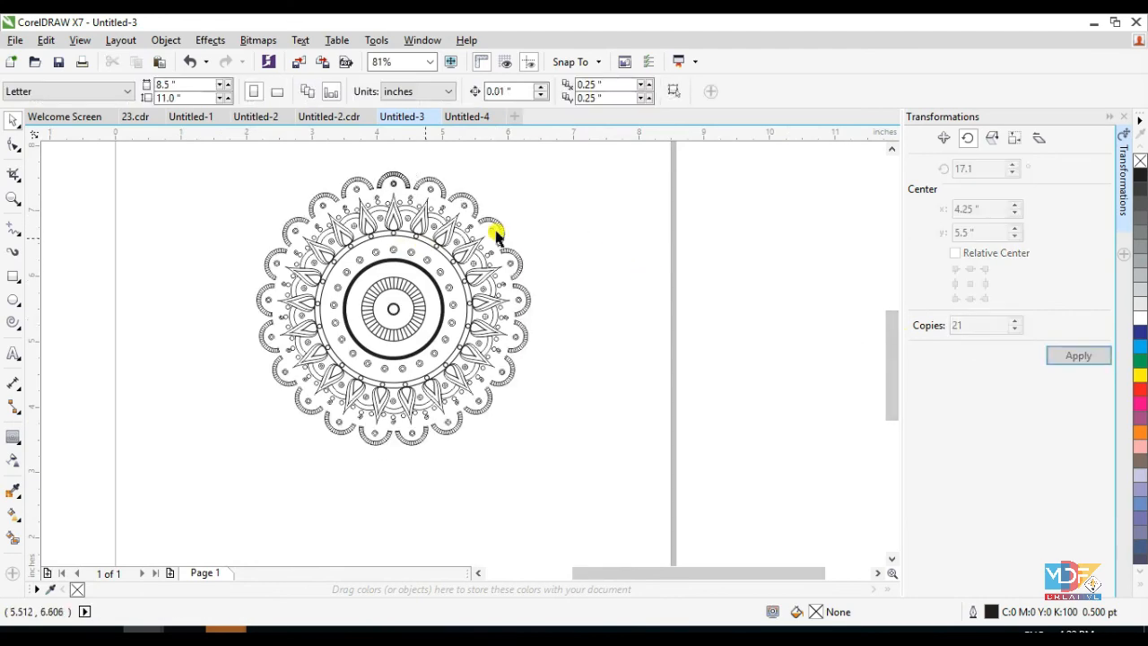
drag(292, 166, 491, 249)
click(439, 223)
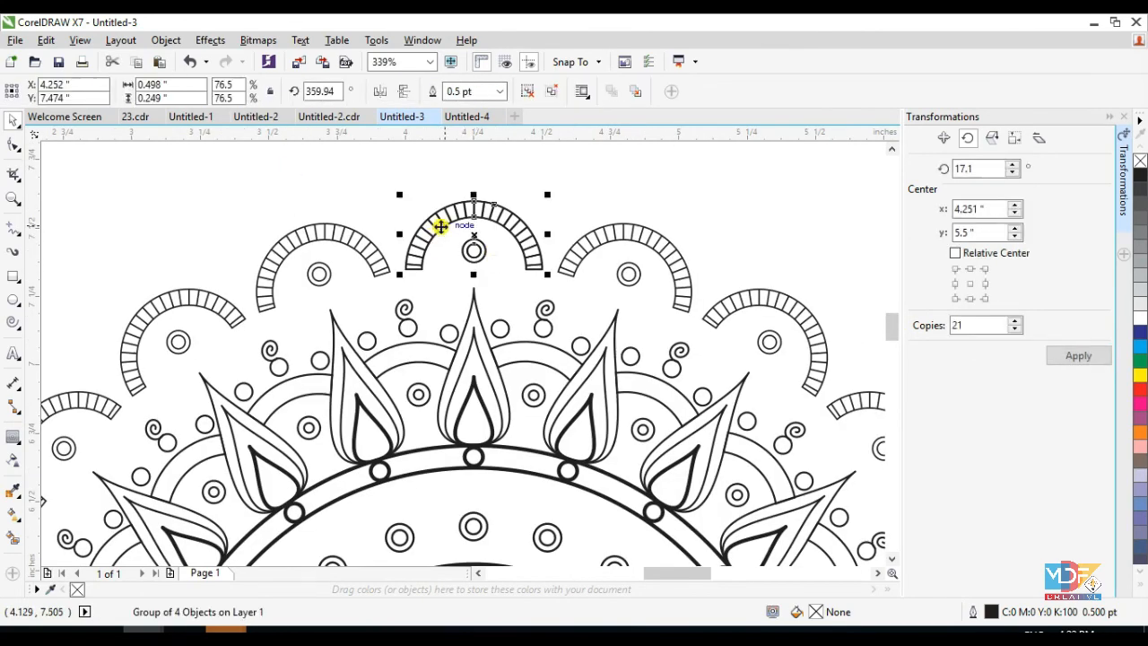
click(515, 246)
right_click(504, 229)
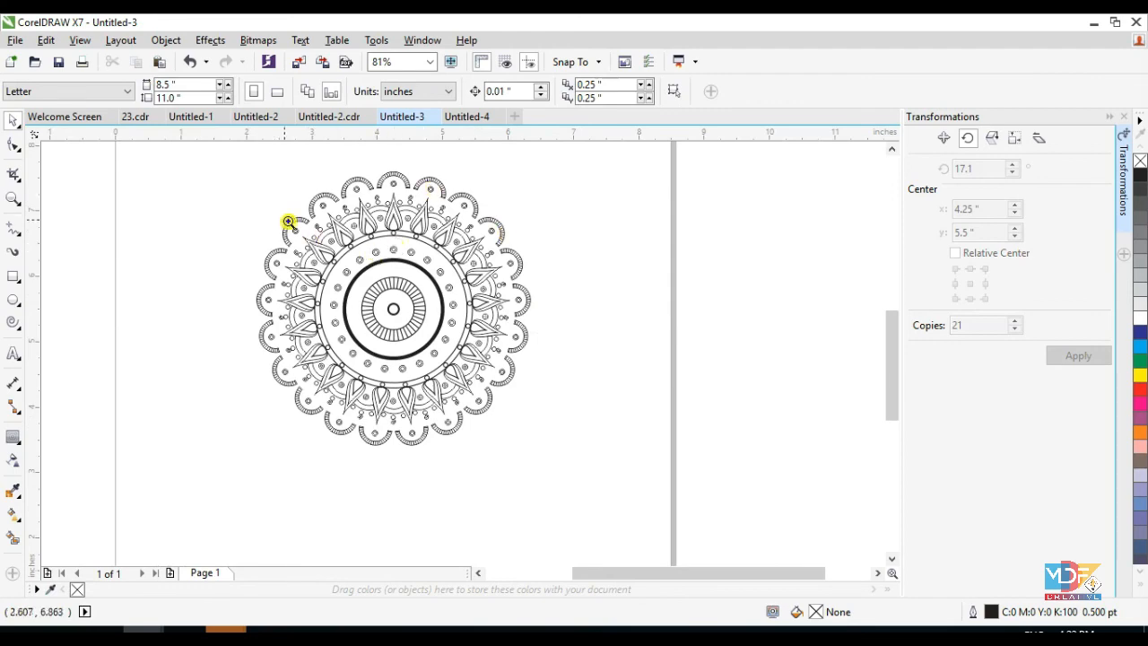
drag(284, 199, 558, 400)
drag(255, 209, 686, 499)
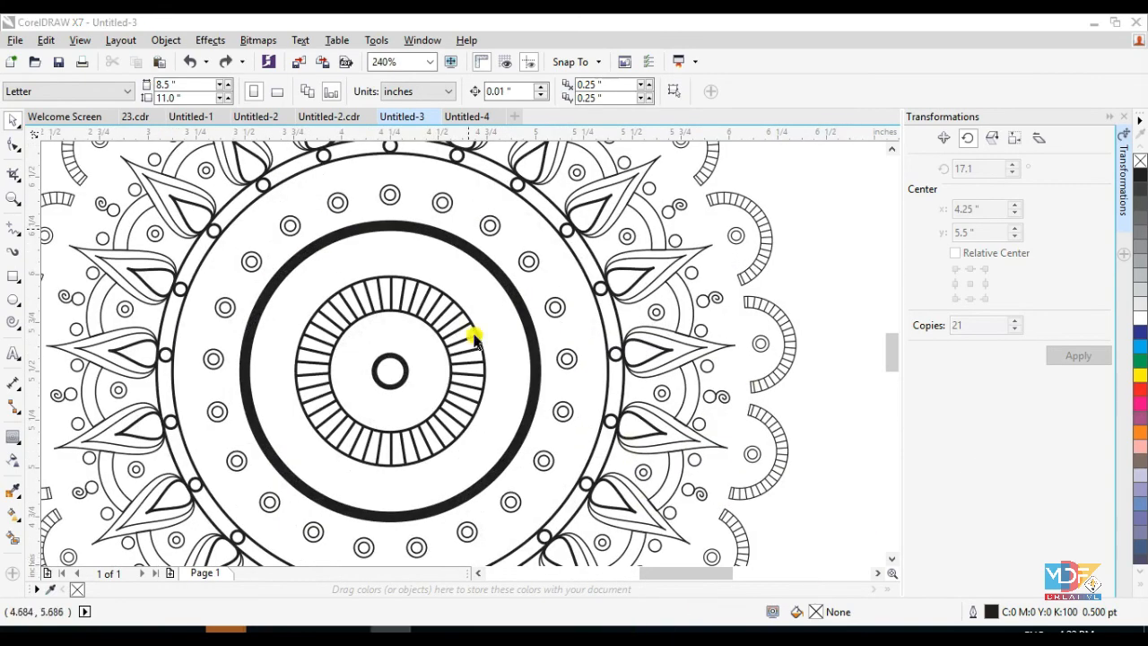
Draw a straight line about 0.24 inches long at about 80°, outward from the thick black ring between two double circles near the top.
click(383, 175)
drag(310, 158, 536, 269)
click(12, 231)
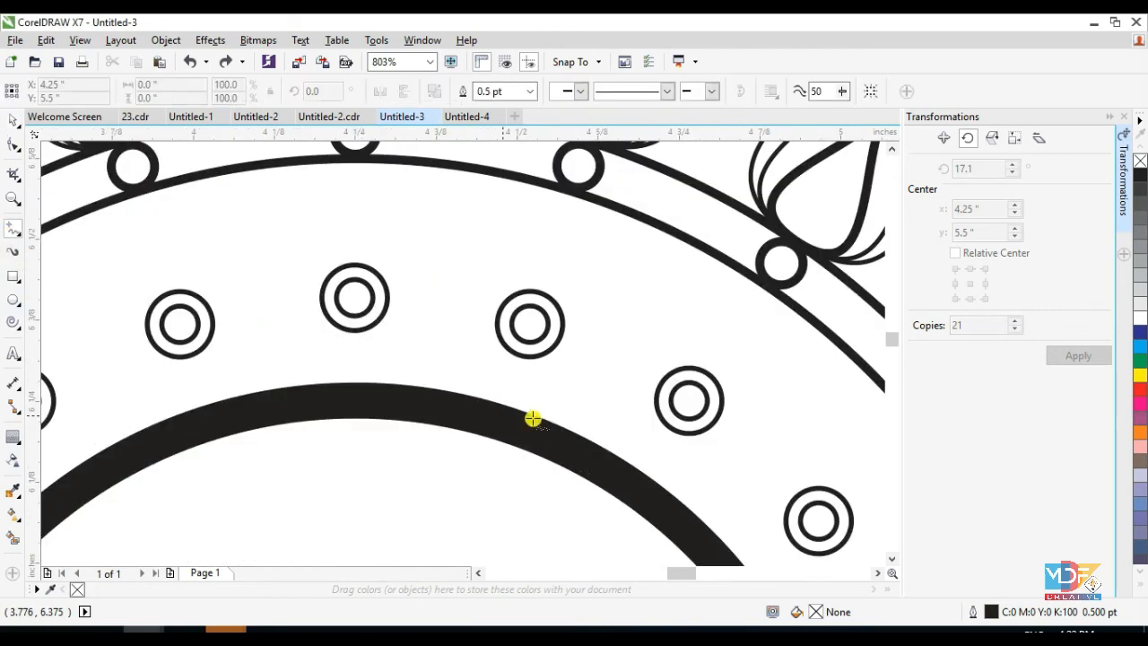
click(426, 405)
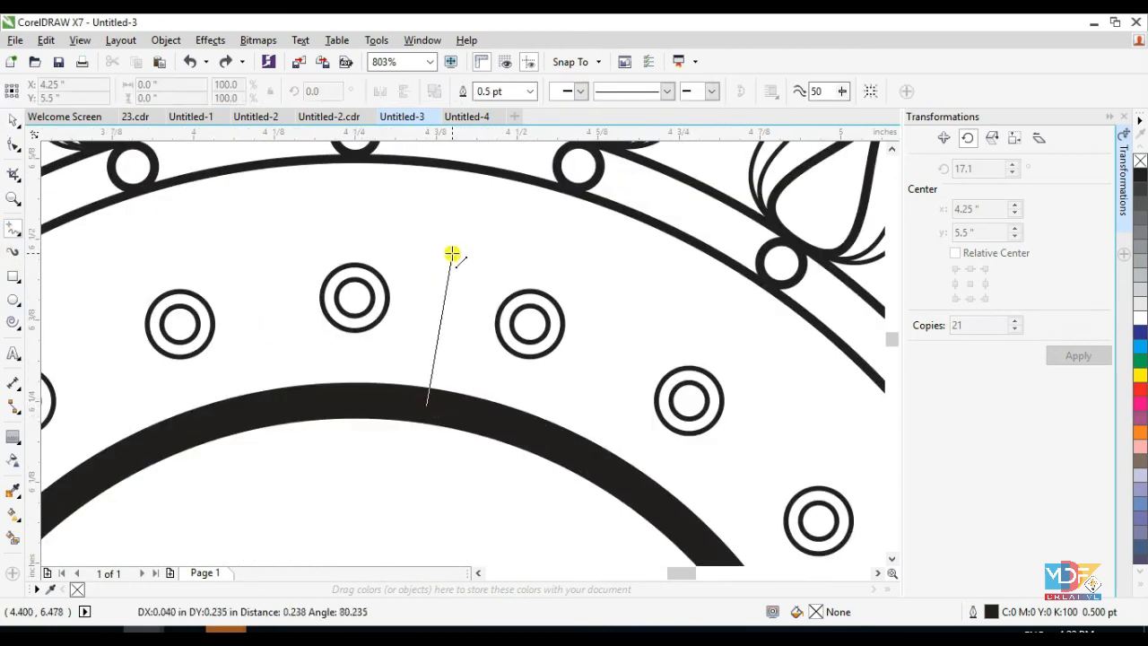
click(452, 251)
key(space)
click(537, 311)
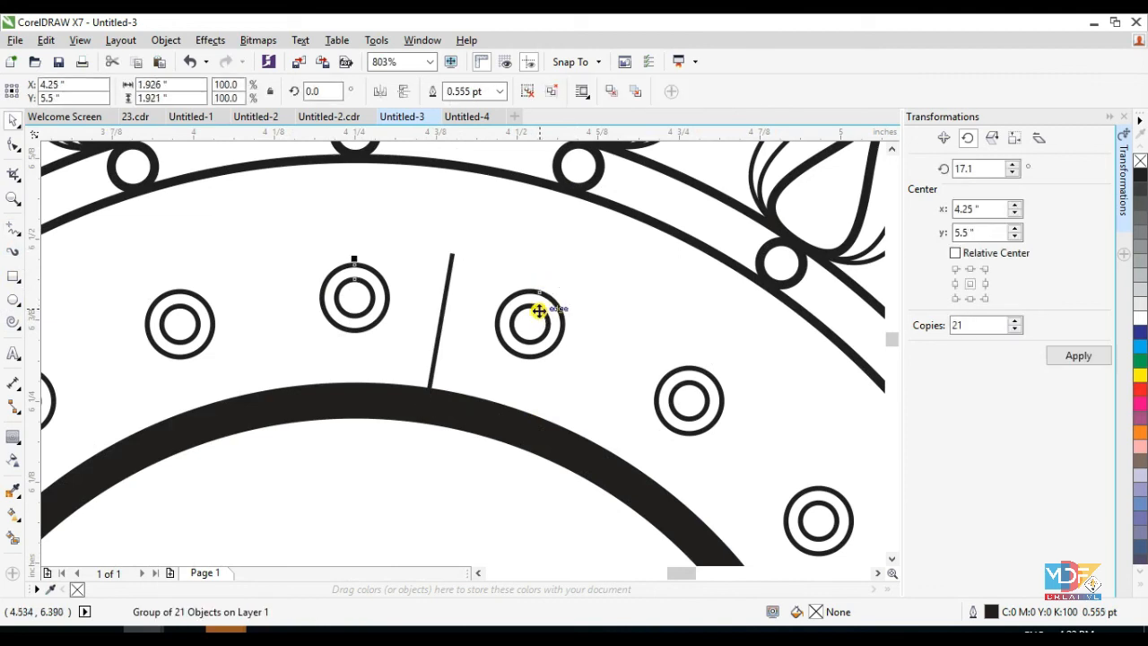
key(space)
key(Escape)
Draw a small circle and place it at the outer tip of the new line.
click(20, 301)
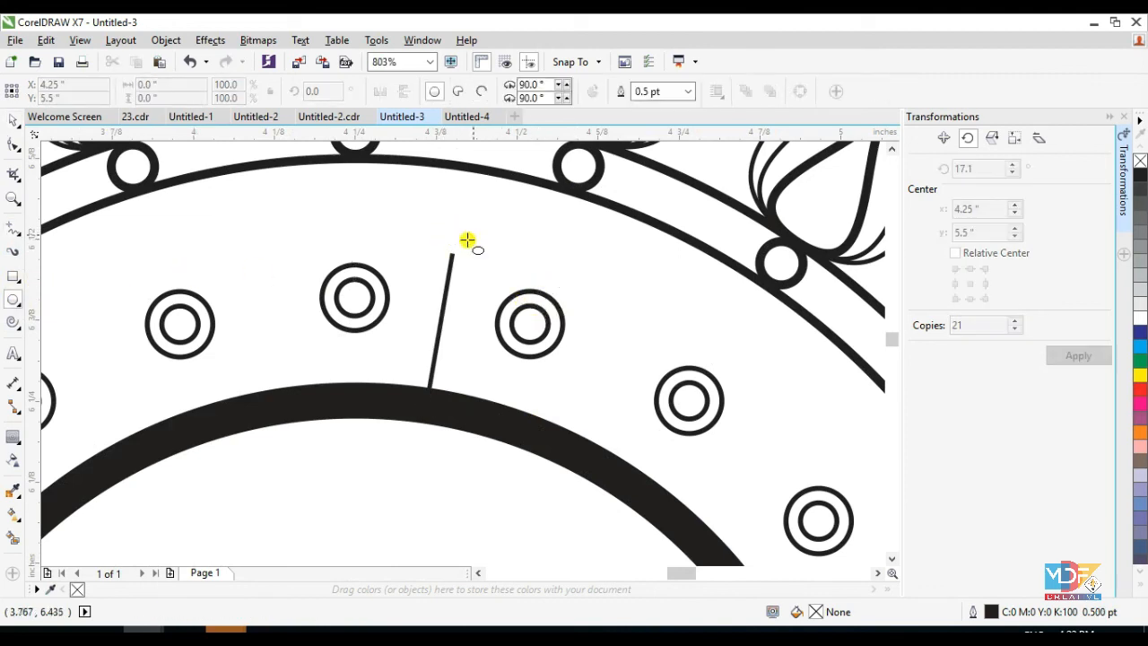
drag(451, 239, 471, 256)
key(space)
key(F2)
drag(416, 214, 481, 282)
drag(476, 410, 481, 386)
Select the line with its tip circle, move their rotation centre to the mandala's centre and rotate 21 copies by 17.1°.
key(F3)
shift+click(451, 300)
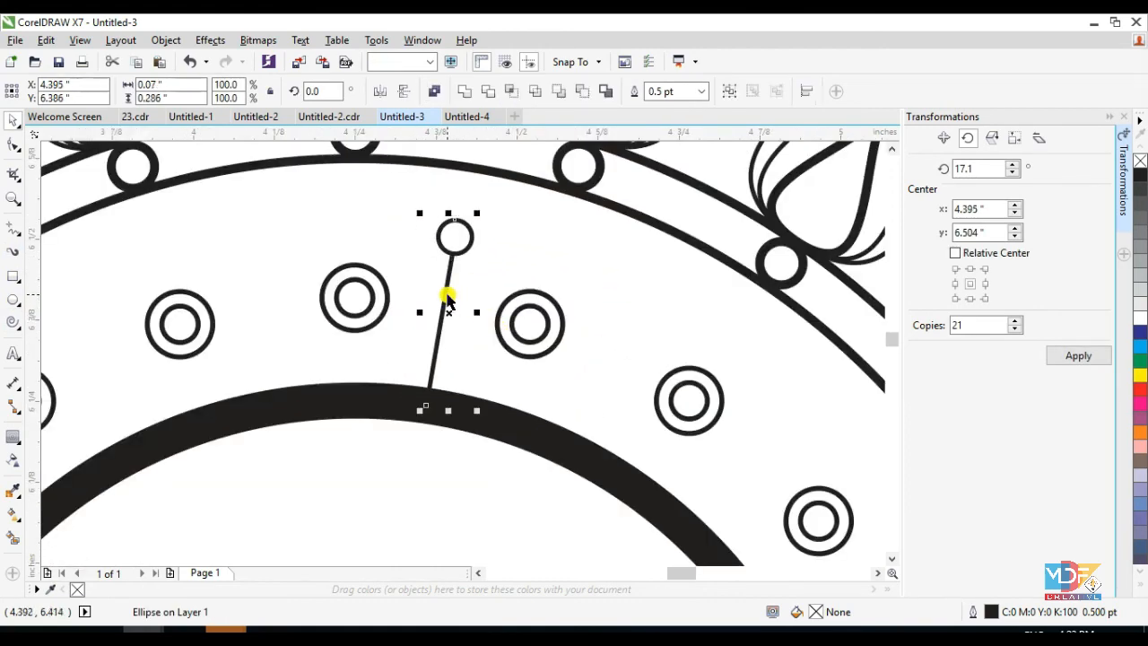
key(F3)
click(412, 201)
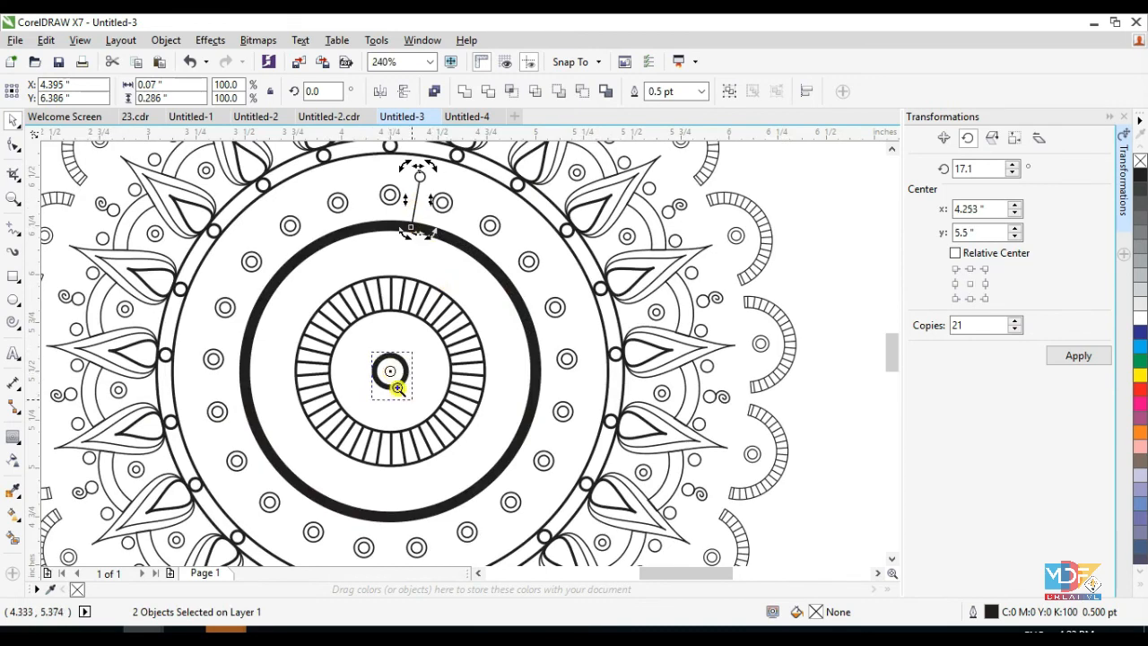
scroll(397, 387, up, 5)
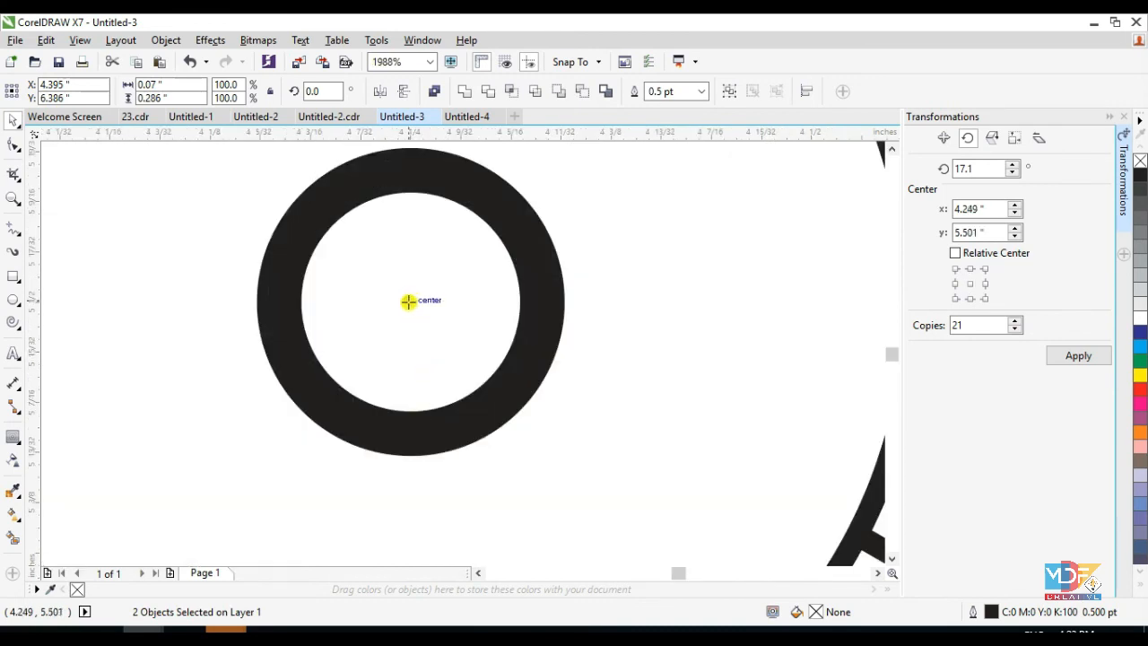
key(F3)
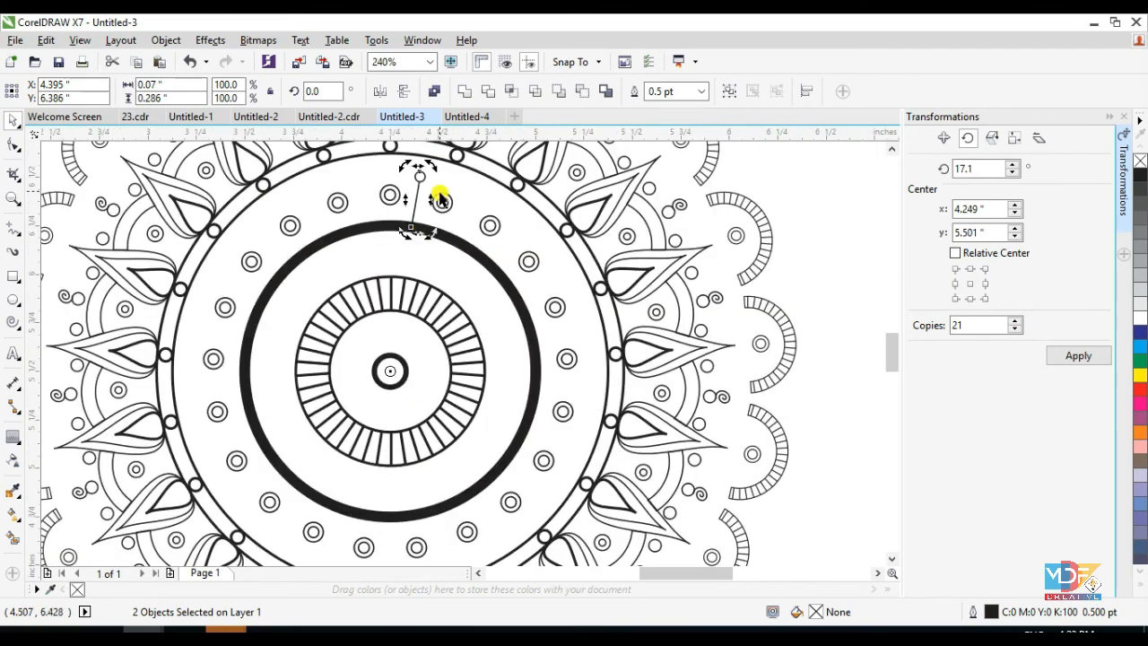
click(1098, 357)
key(F3)
click(719, 298)
key(F3)
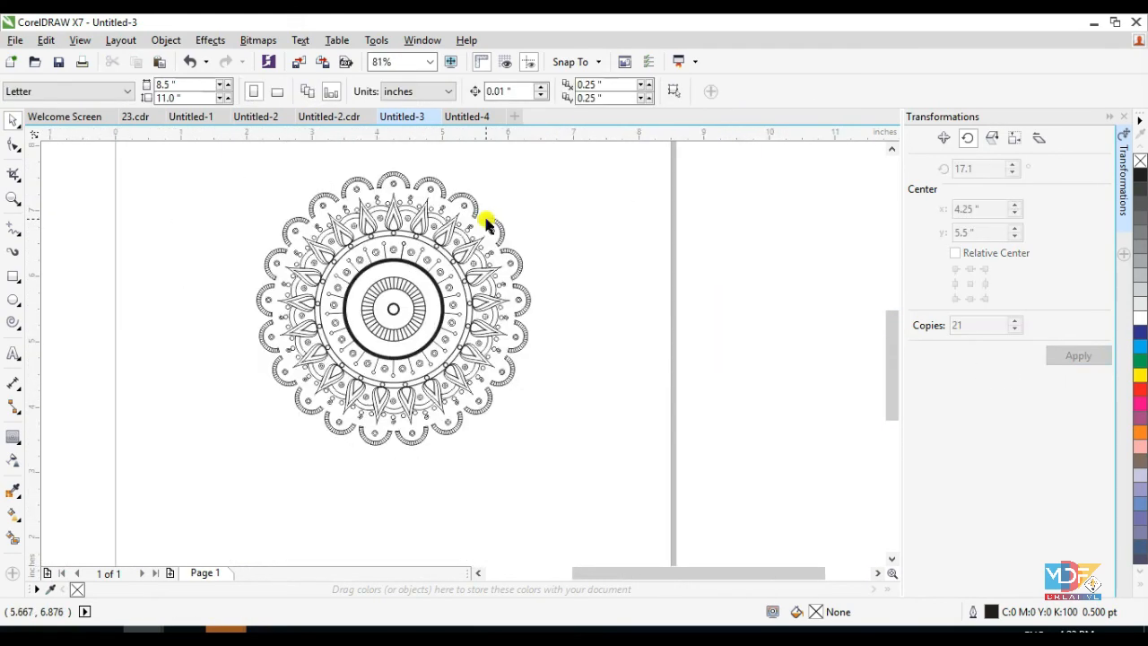
key(F3)
drag(338, 241, 620, 476)
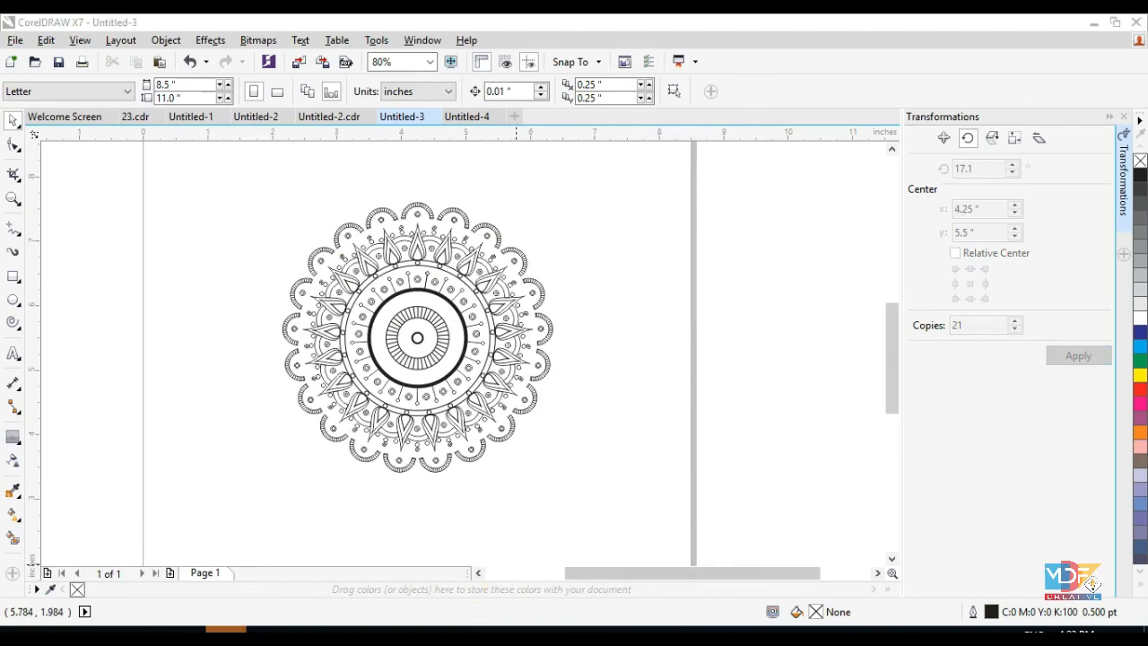
drag(243, 174, 341, 243)
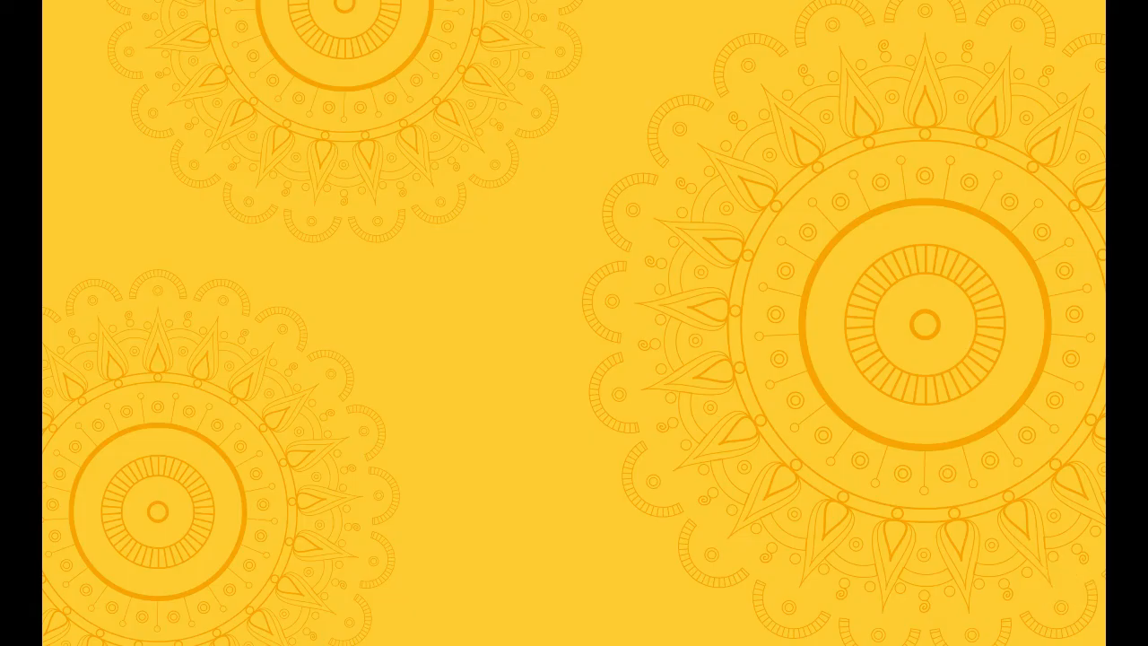